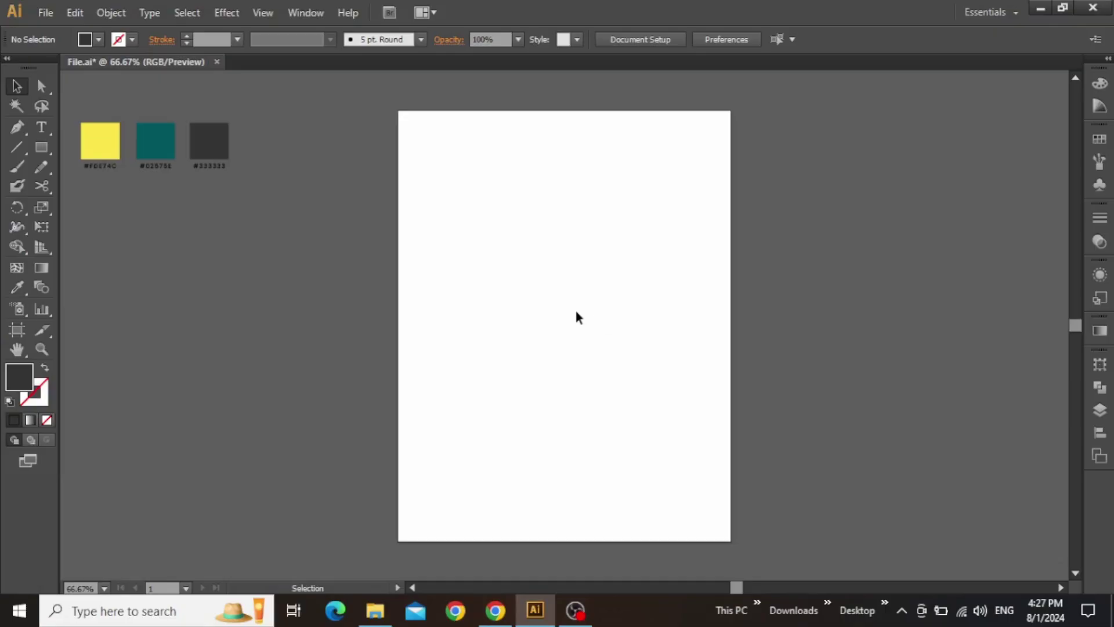
Examine the three colour swatches beside the artboard and their hex codes.
{"action": "left_click_drag", "start_coordinate": [380, 269], "coordinate": [594, 367]}
{"action": "key", "text": "ctrl+plus"}
{"action": "scroll", "coordinate": [355, 233], "scroll_direction": "up", "scroll_amount": 2}
{"action": "left_click_drag", "start_coordinate": [332, 160], "coordinate": [442, 171]}
{"action": "left_click_drag", "start_coordinate": [687, 387], "coordinate": [335, 259]}
{"action": "left_click", "coordinate": [474, 399]}
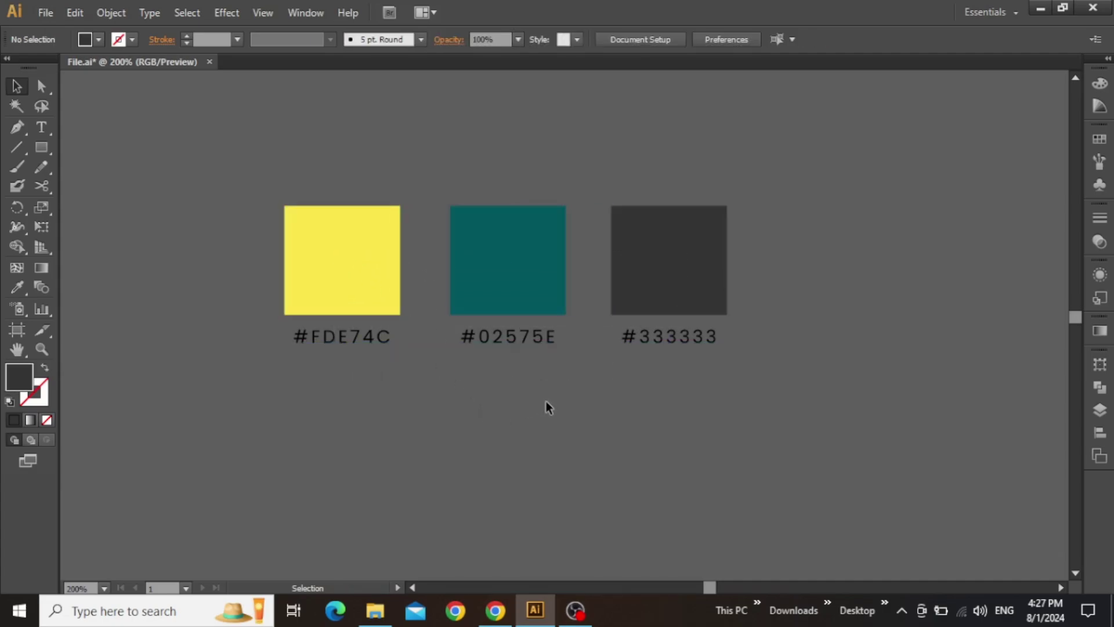
{"action": "key", "text": "ctrl+0"}
{"action": "key", "text": "ctrl+minus"}
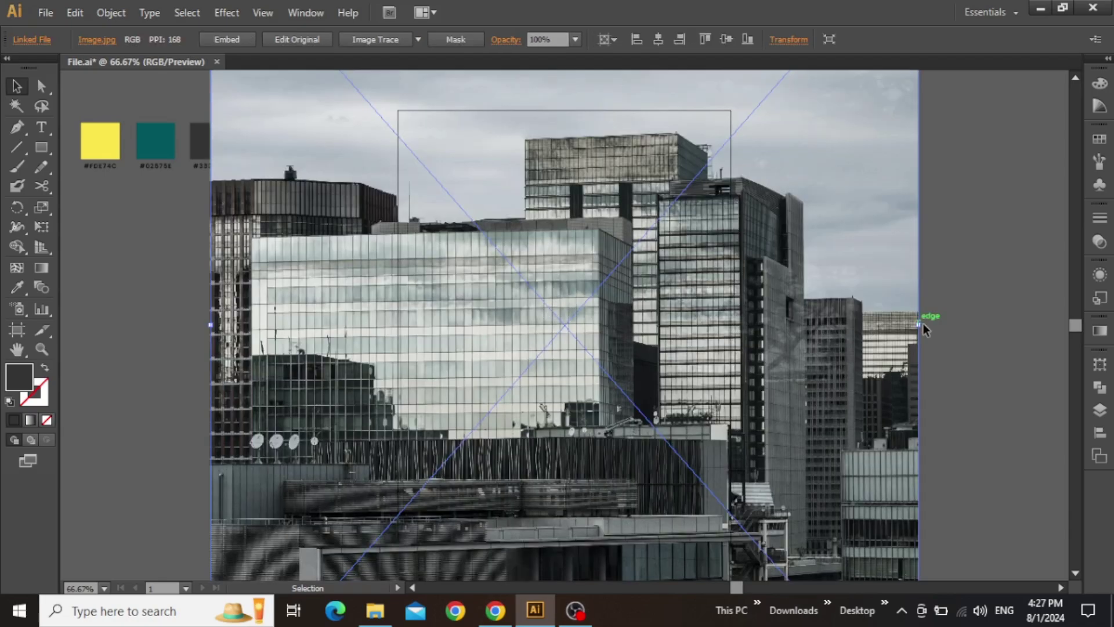
Scale the placed city photo proportionally about its centre to about 737 × 838 px, slightly overhanging the artboard.
{"action": "left_click_drag", "start_coordinate": [921, 326], "coordinate": [765, 313]}
{"action": "left_click", "coordinate": [334, 292]}
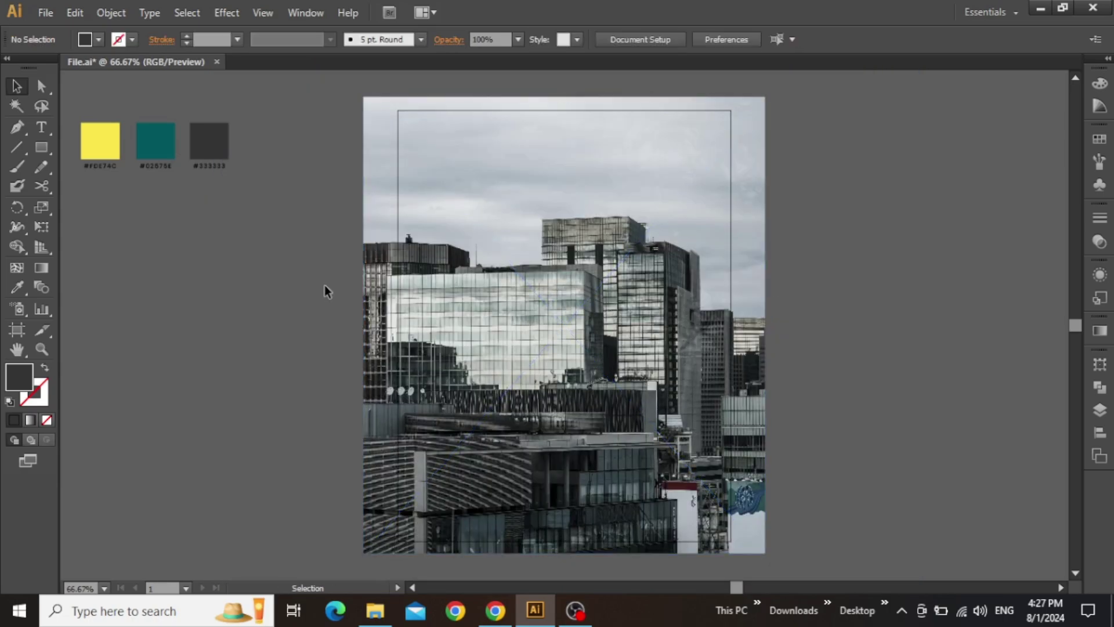
Draw a rectangle exactly covering the city photo and fill it with the teal #02575E sampled from the swatch.
{"action": "left_click", "coordinate": [43, 151]}
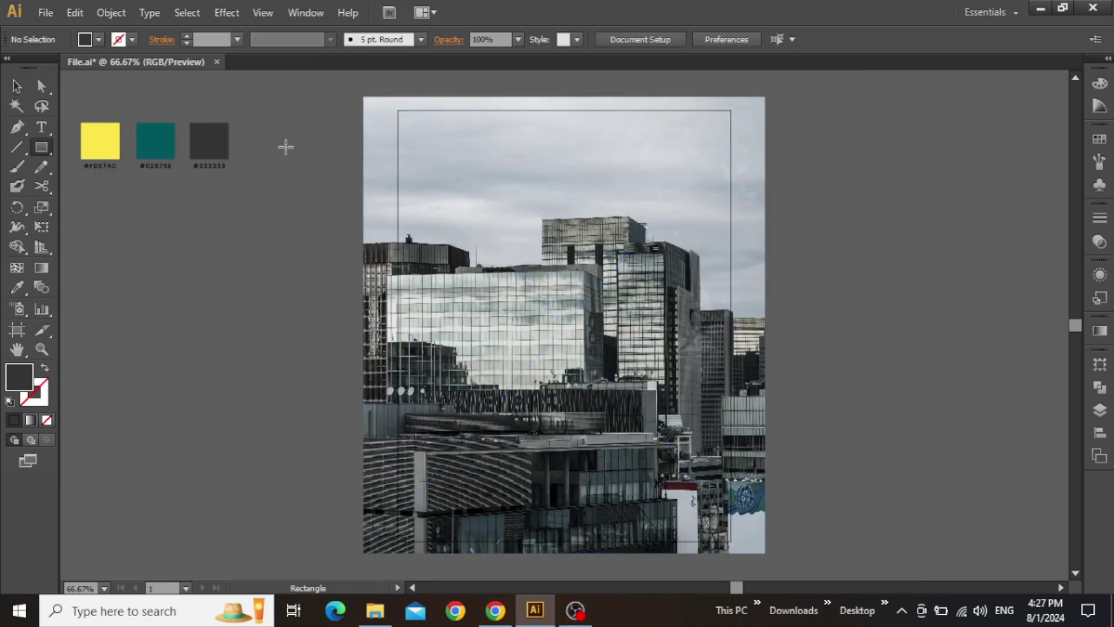
{"action": "left_click_drag", "start_coordinate": [363, 97], "coordinate": [764, 553]}
{"action": "key", "text": "v"}
{"action": "key", "text": "i"}
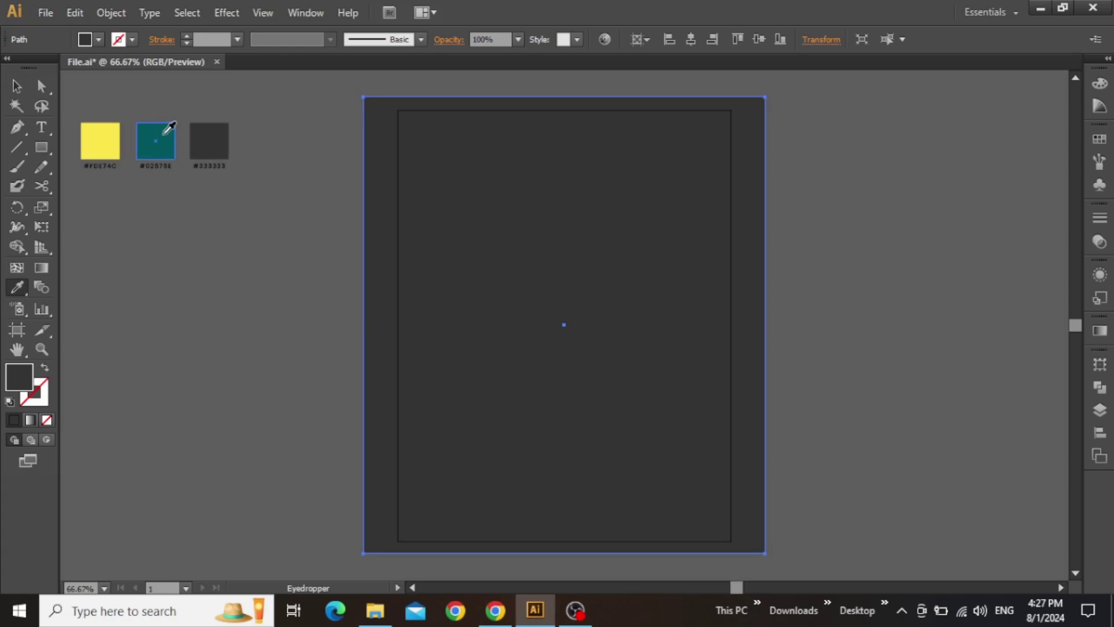
{"action": "left_click", "coordinate": [166, 132]}
{"action": "key", "text": "v"}
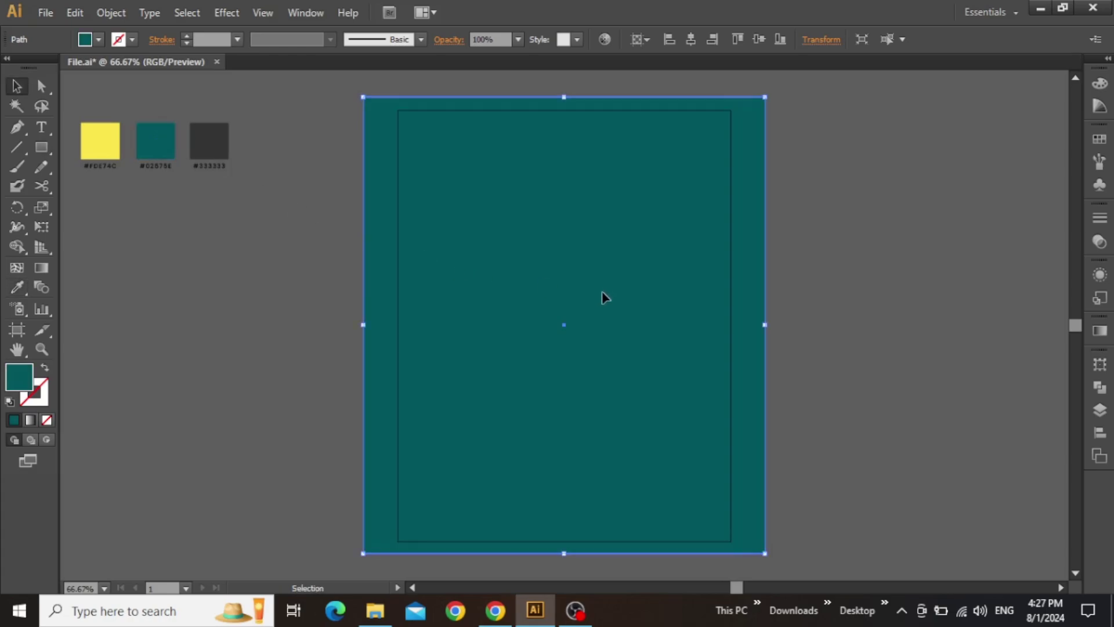
Set the teal rectangle's blending mode to Overlay and its opacity to 60%.
{"action": "left_click", "coordinate": [302, 12]}
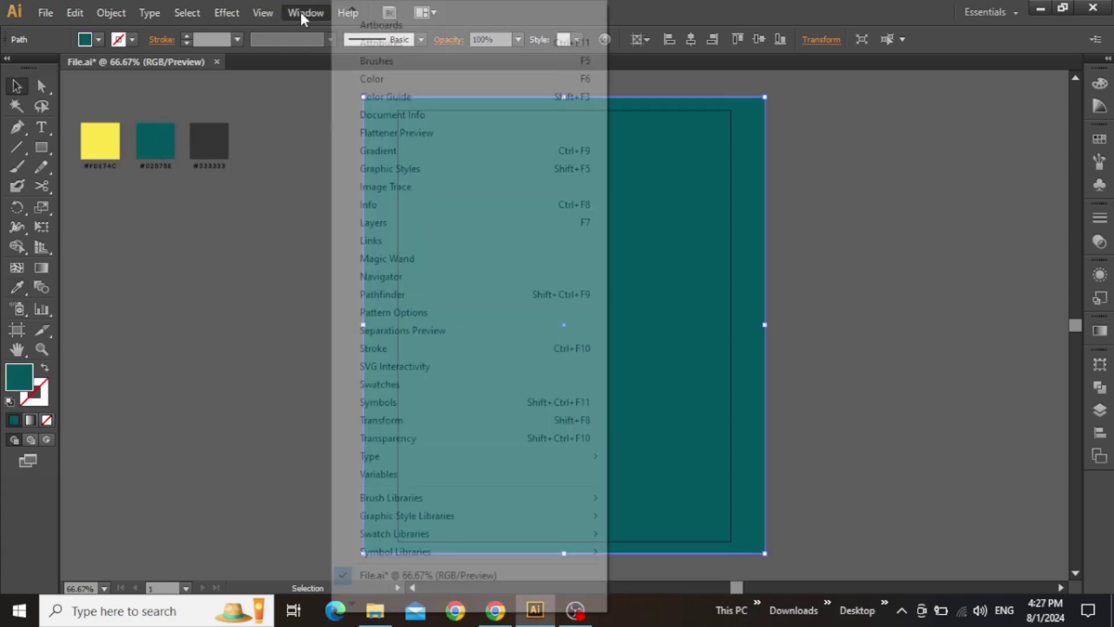
{"action": "left_click", "coordinate": [450, 440]}
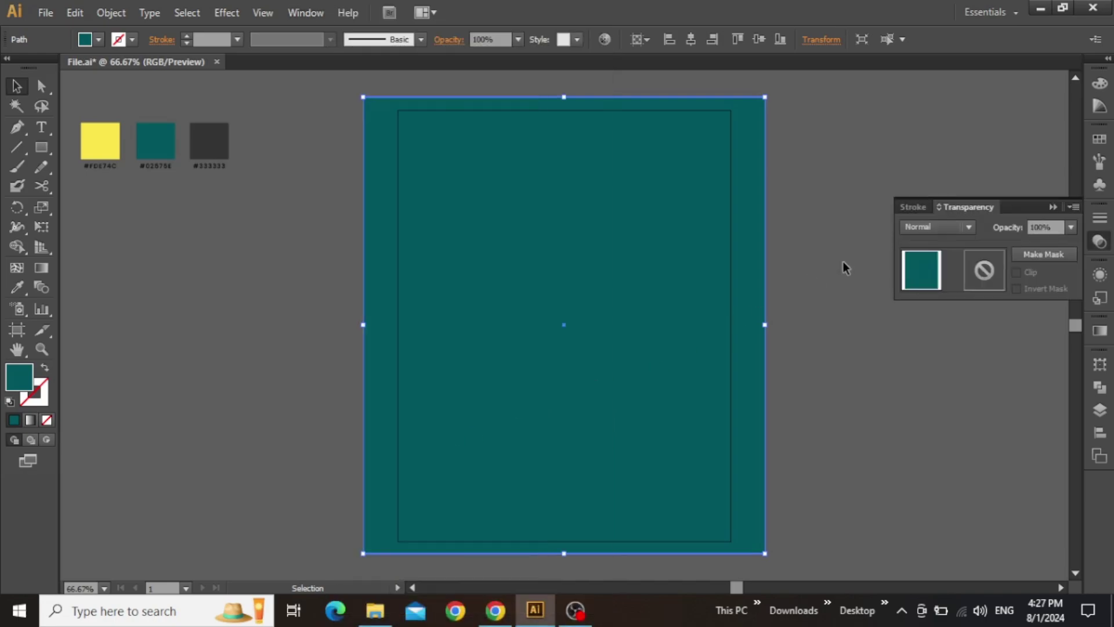
{"action": "left_click", "coordinate": [935, 229]}
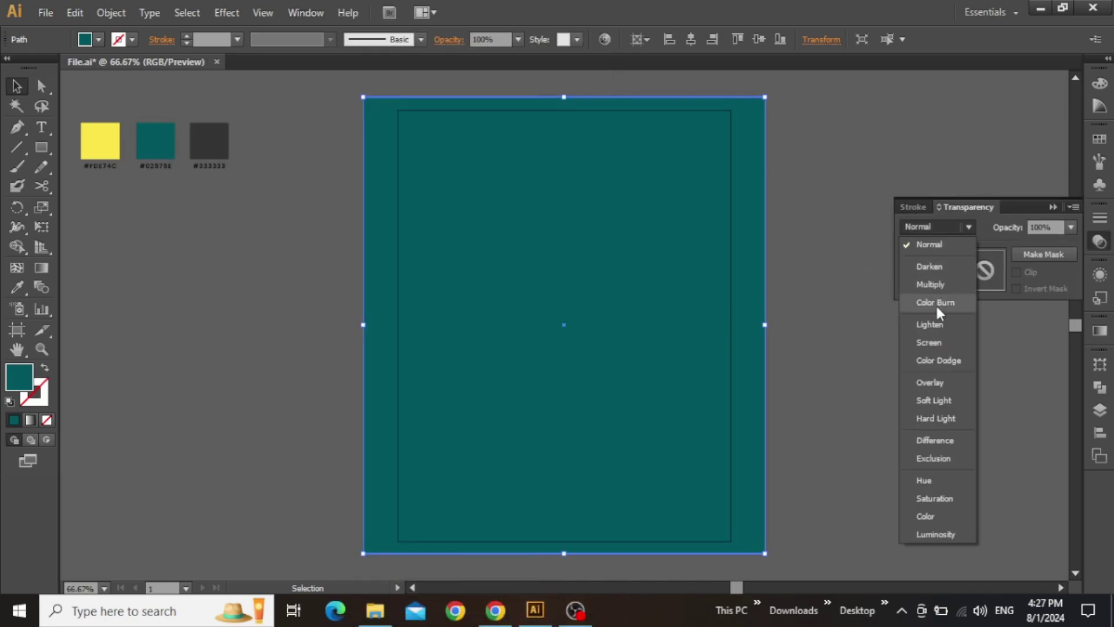
{"action": "left_click", "coordinate": [935, 387]}
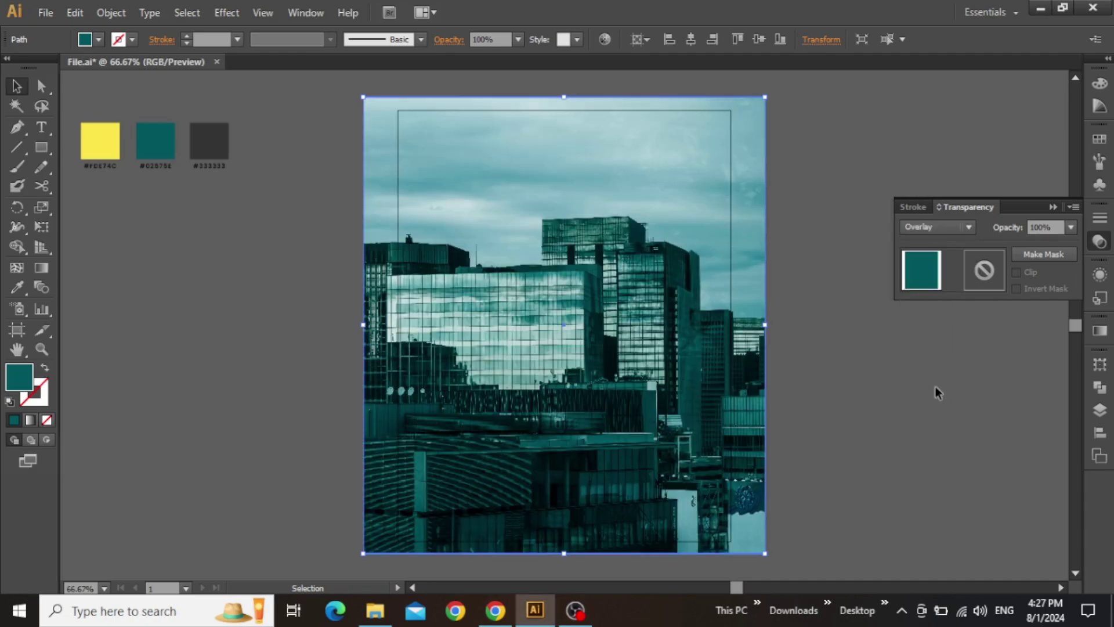
{"action": "left_click", "coordinate": [1052, 209]}
{"action": "left_click", "coordinate": [519, 39]}
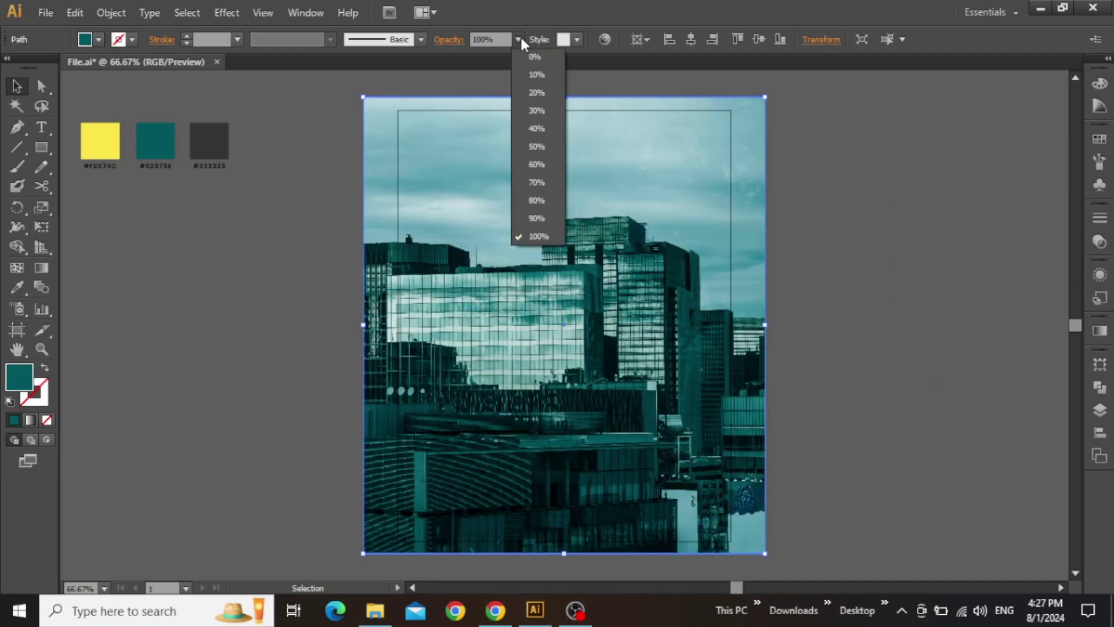
{"action": "left_click", "coordinate": [541, 166]}
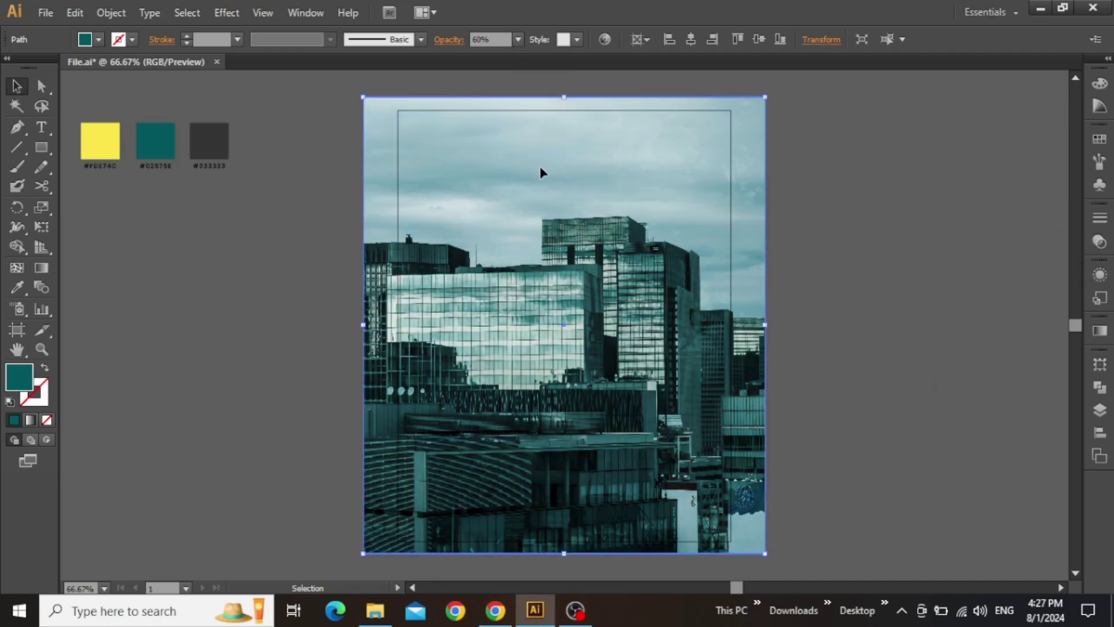
{"action": "left_click", "coordinate": [807, 183]}
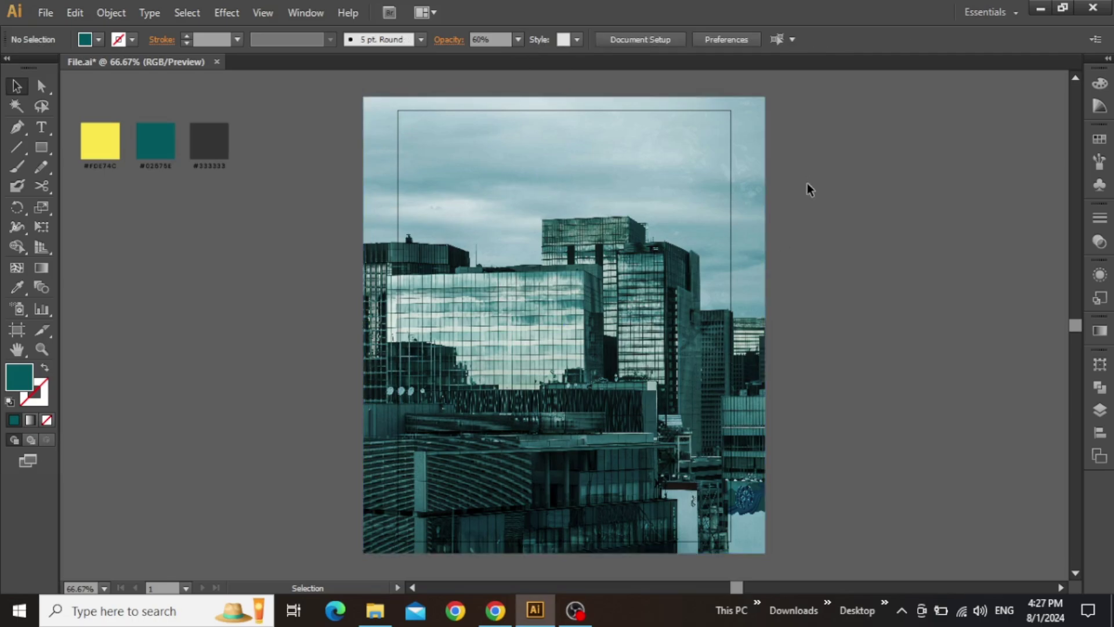
Group the teal overlay with the city photo and move the group off the artboard onto the empty canvas beside it.
{"action": "left_click", "coordinate": [638, 284]}
{"action": "right_click", "coordinate": [637, 253]}
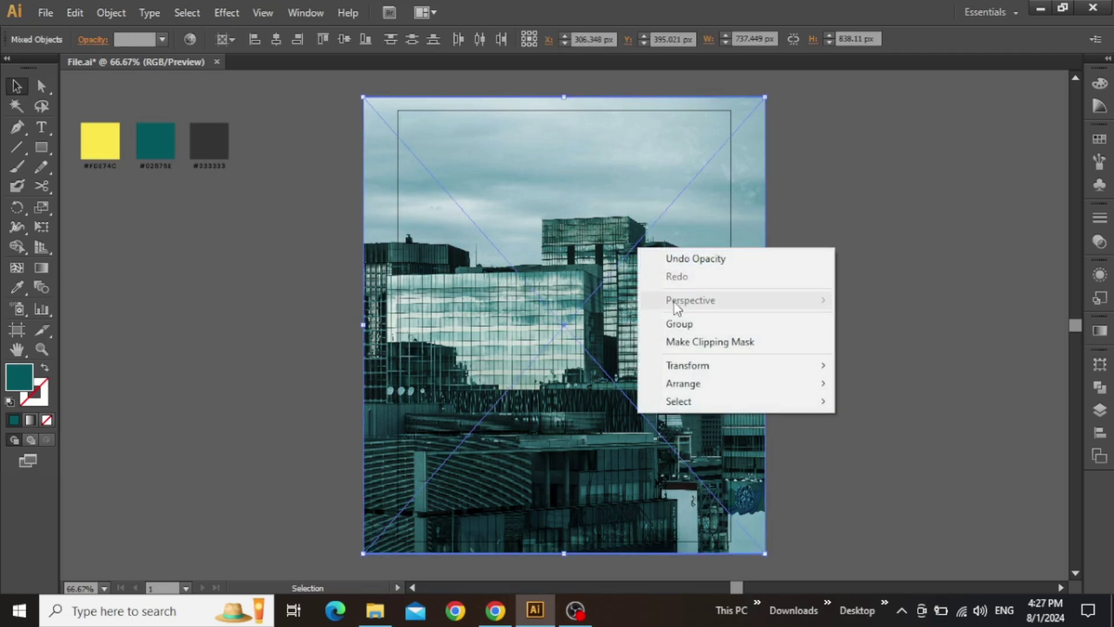
{"action": "left_click", "coordinate": [694, 325]}
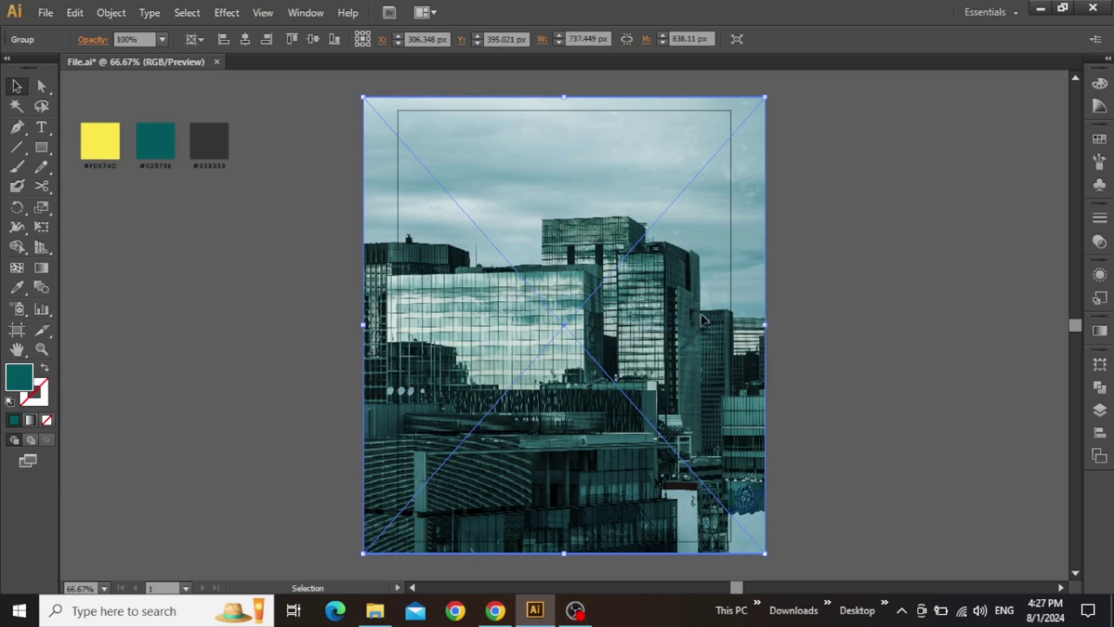
{"action": "left_click", "coordinate": [855, 231]}
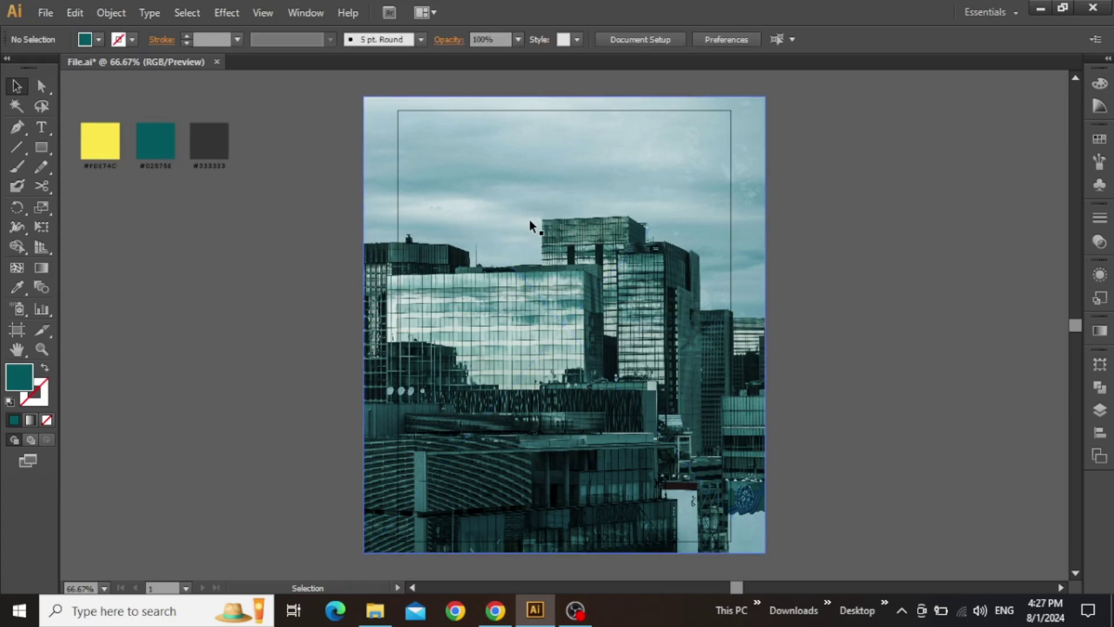
{"action": "left_click_drag", "start_coordinate": [422, 179], "coordinate": [960, 216]}
{"action": "left_click", "coordinate": [824, 213]}
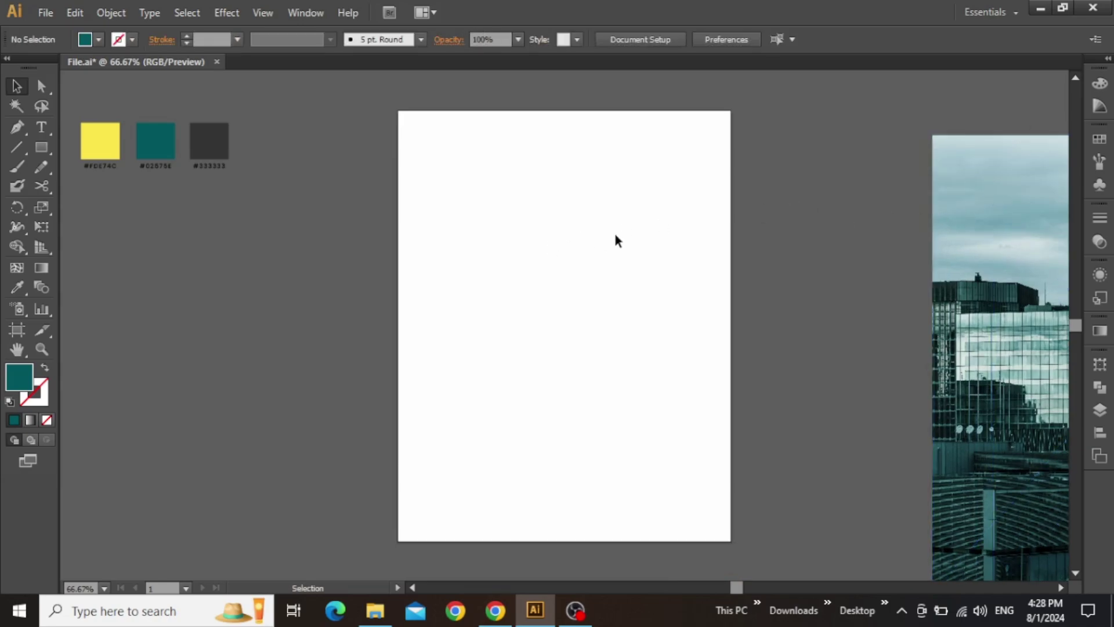
Draw a teal square about 813 px wide over the artboard and reposition it to extend past all the artboard's edges.
{"action": "left_click", "coordinate": [41, 147]}
{"action": "left_click_drag", "start_coordinate": [319, 123], "coordinate": [762, 479]}
{"action": "key", "text": "v"}
{"action": "left_click_drag", "start_coordinate": [537, 331], "coordinate": [546, 312]}
Split the teal square into a grid of 7 rows and 7 columns with Split Into Grid, previewing the result.
{"action": "left_click", "coordinate": [123, 17]}
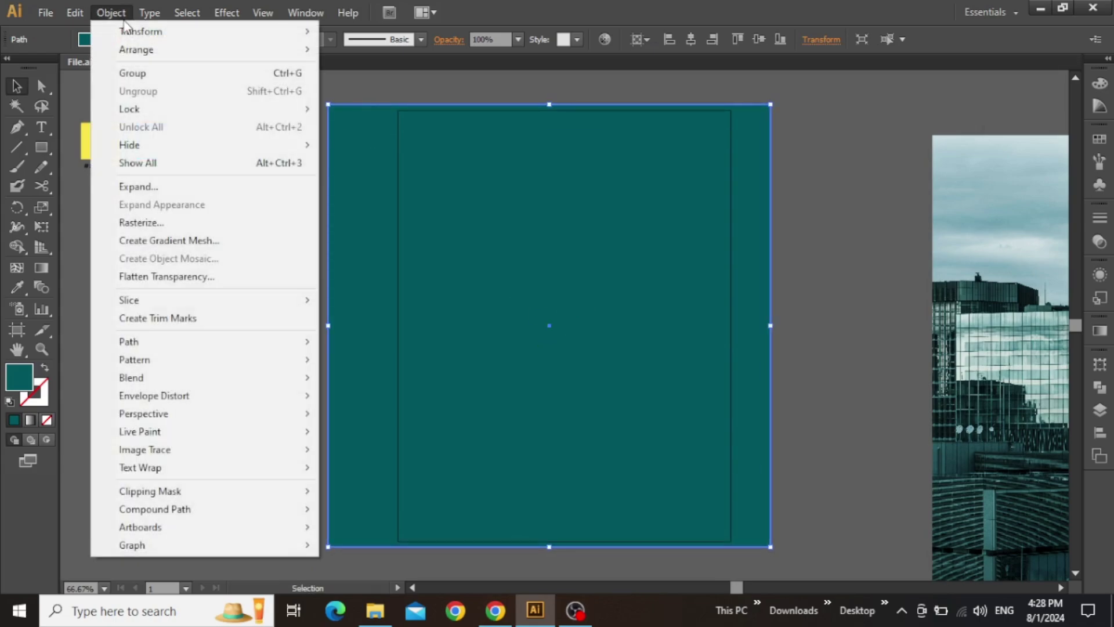
{"action": "mouse_move", "coordinate": [274, 348]}
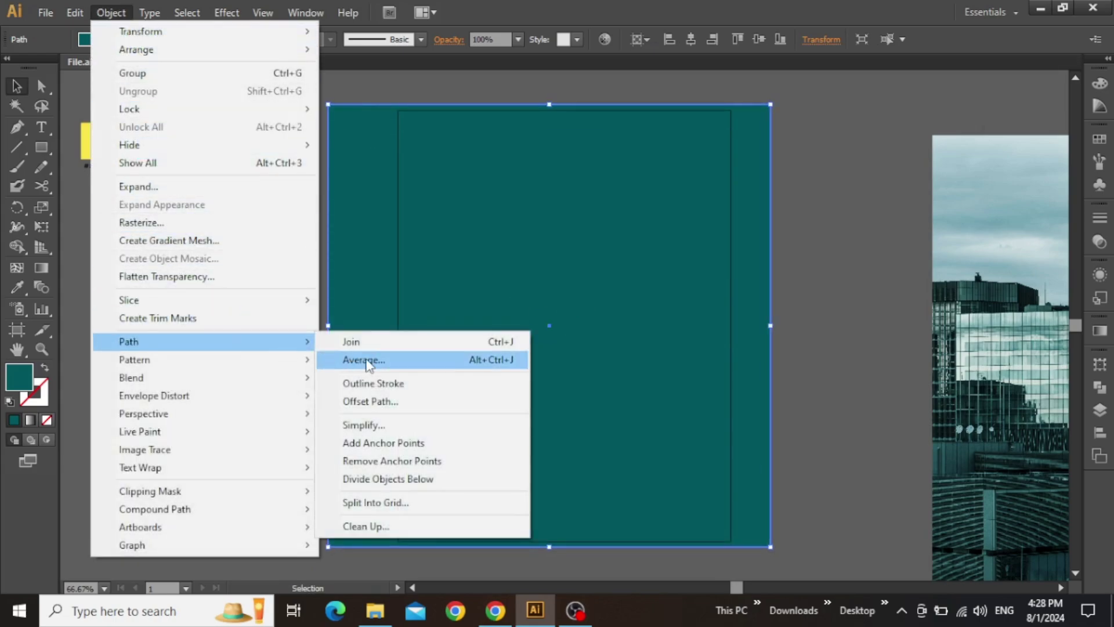
{"action": "left_click", "coordinate": [446, 509]}
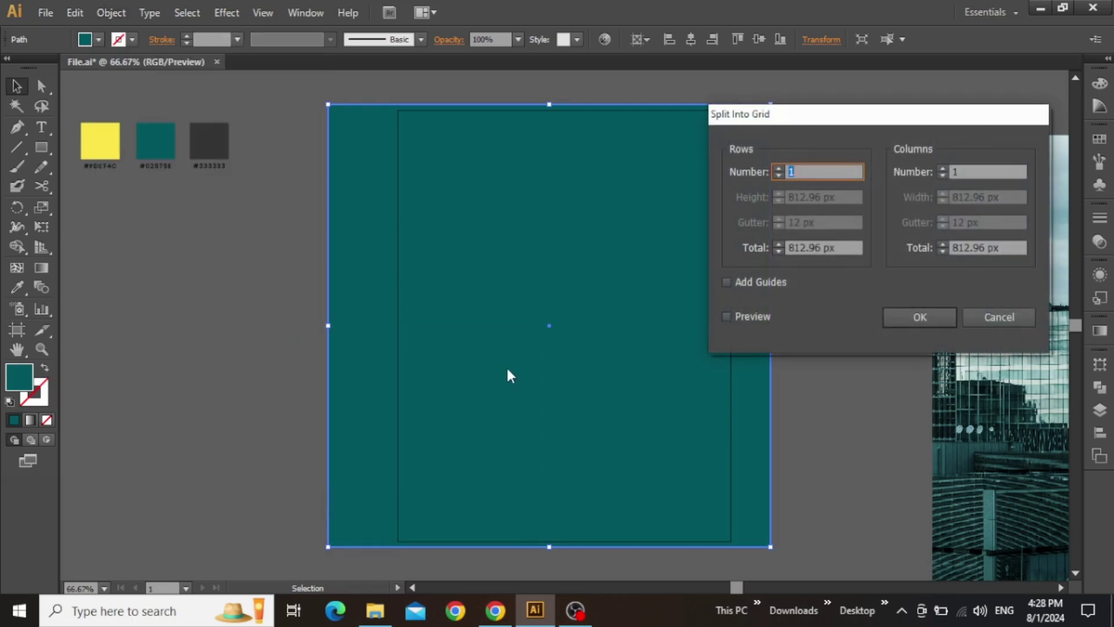
{"action": "left_click", "coordinate": [722, 313]}
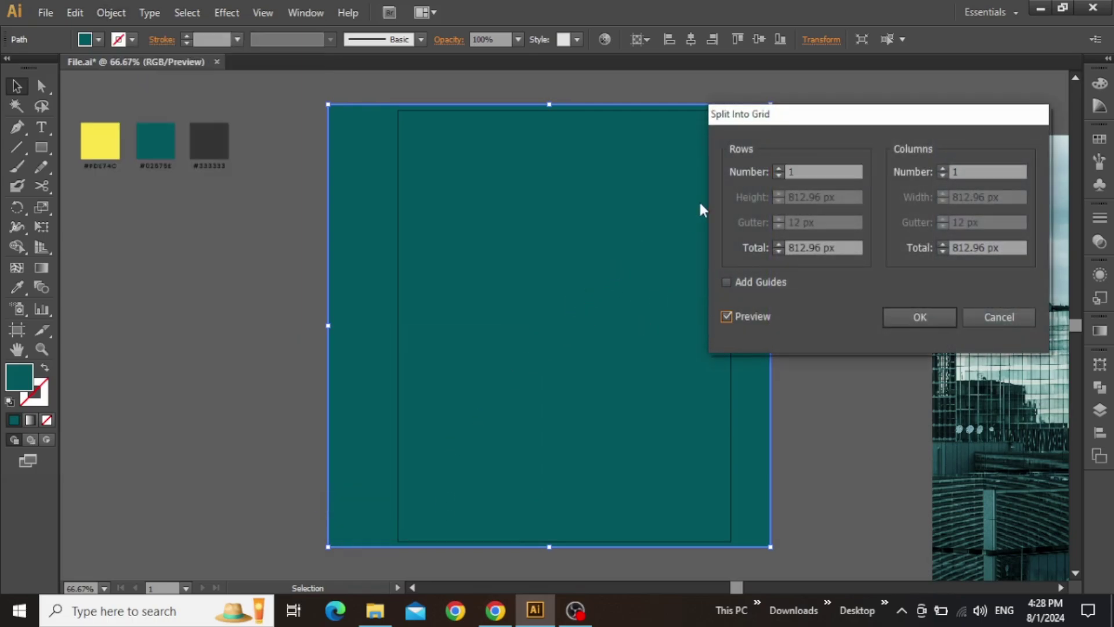
{"action": "left_click", "coordinate": [778, 169]}
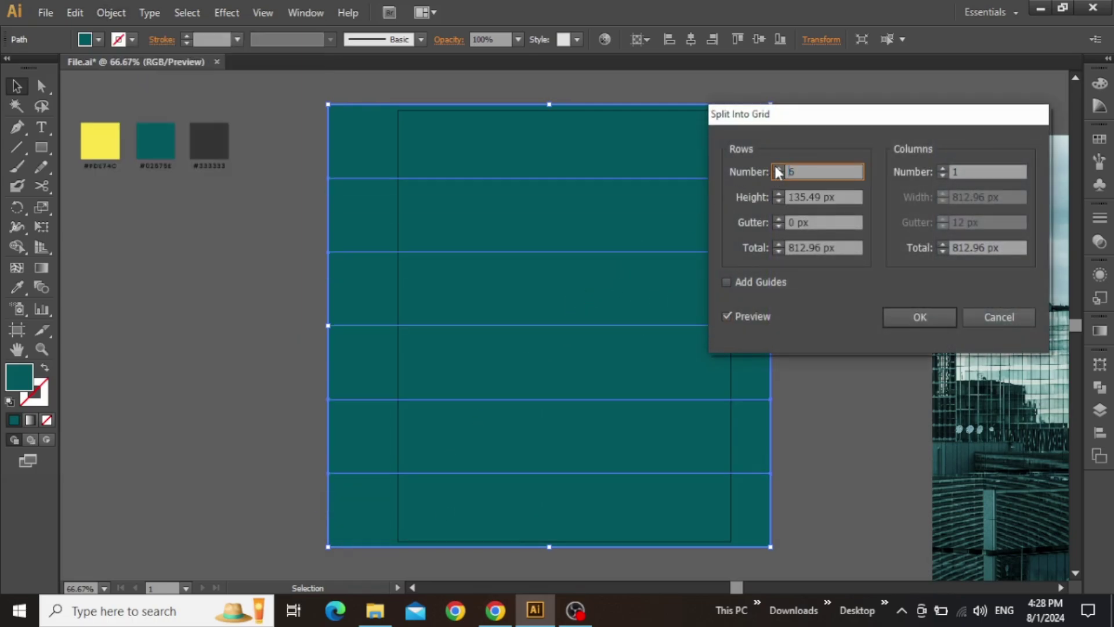
{"action": "left_click", "coordinate": [778, 168]}
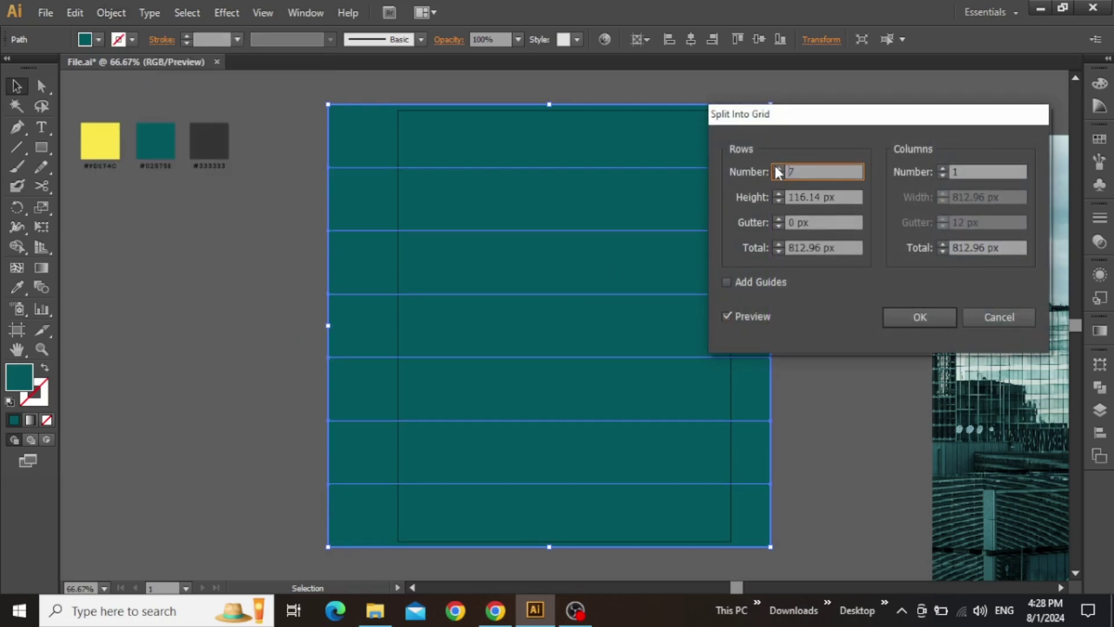
{"action": "left_click", "coordinate": [941, 166]}
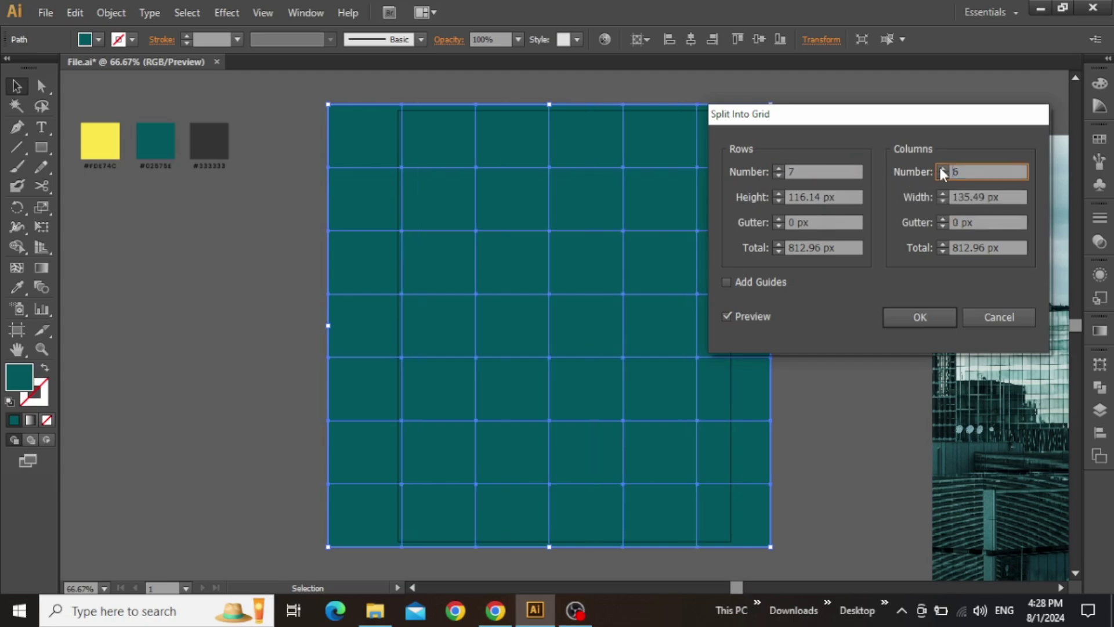
{"action": "left_click", "coordinate": [941, 167]}
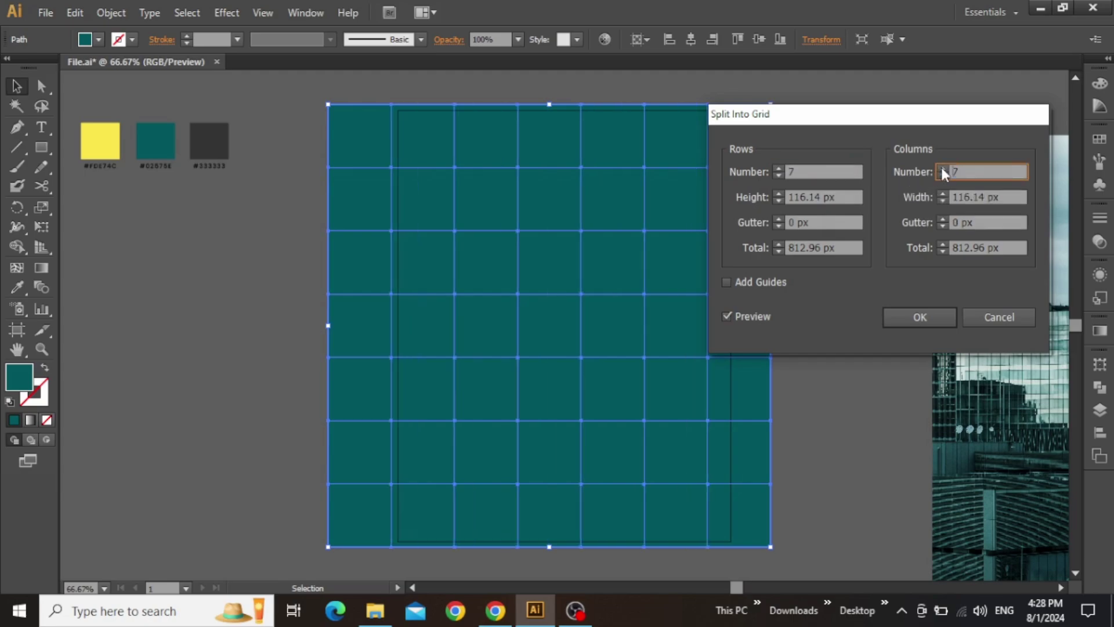
{"action": "left_click", "coordinate": [909, 317]}
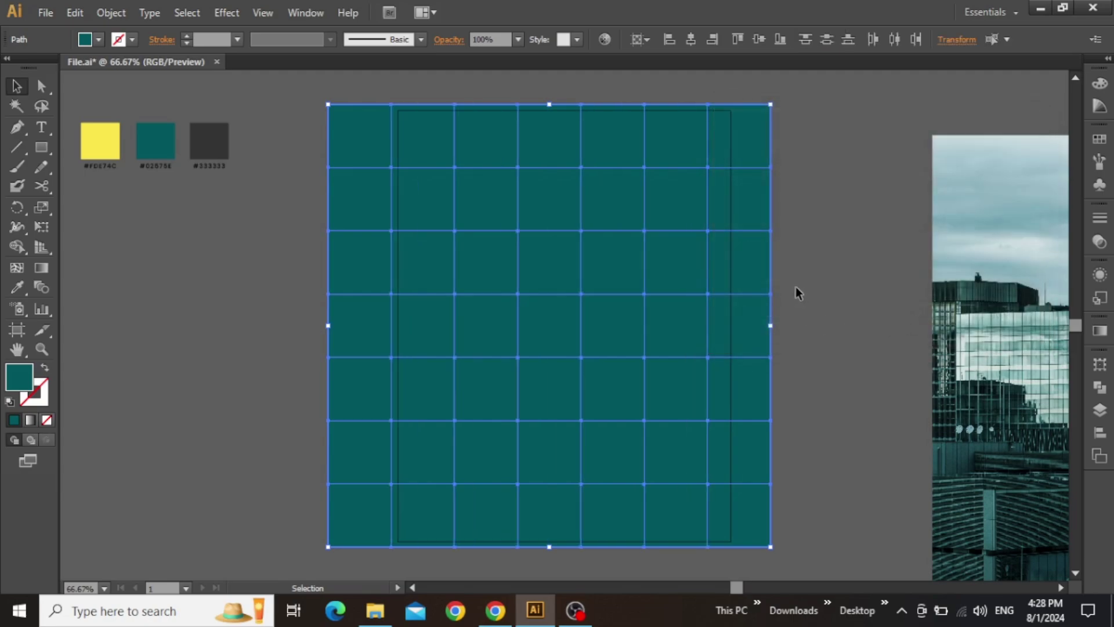
{"action": "left_click", "coordinate": [798, 287]}
{"action": "left_click", "coordinate": [739, 142]}
{"action": "left_click_drag", "start_coordinate": [802, 110], "coordinate": [646, 270]}
{"action": "left_click", "coordinate": [566, 274]}
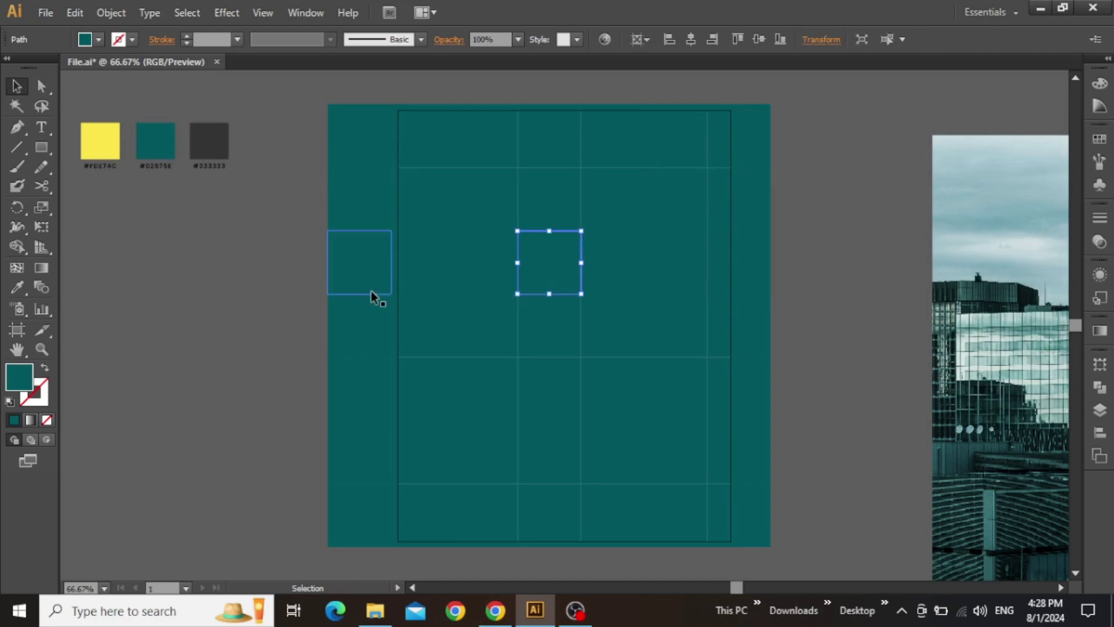
{"action": "left_click", "coordinate": [803, 103]}
Select all the grid squares, enlarge them slightly together and rotate them 45° into a diamond grid.
{"action": "left_click_drag", "start_coordinate": [803, 109], "coordinate": [256, 531]}
{"action": "left_click_drag", "start_coordinate": [776, 553], "coordinate": [801, 536]}
{"action": "left_click_drag", "start_coordinate": [840, 476], "coordinate": [894, 326]}
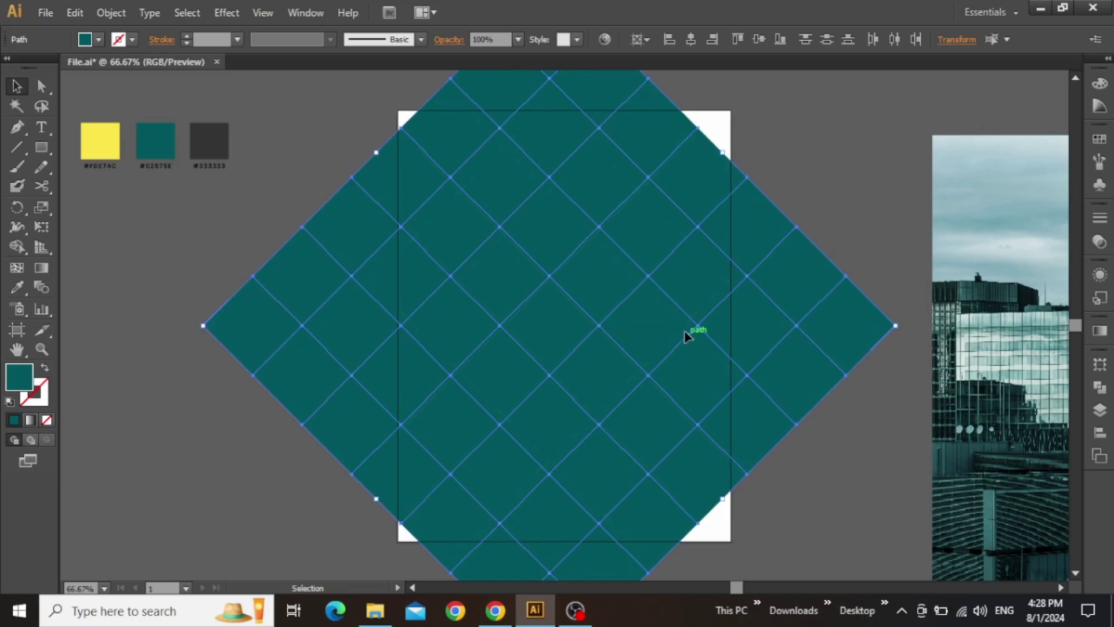
Move the diamond grid up over the artboard, leaving both lower artboard corners uncovered, and nudge it into horizontal alignment.
{"action": "left_click_drag", "start_coordinate": [649, 330], "coordinate": [657, 298]}
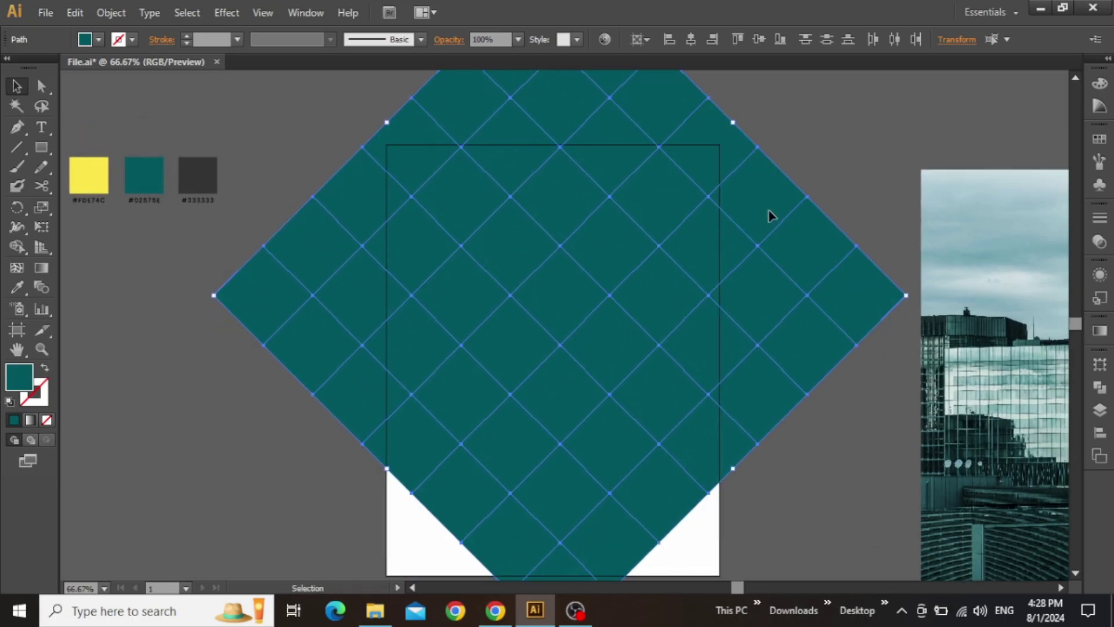
{"action": "key", "text": "shift+Up"}
{"action": "key", "text": "shift+Left"}
{"action": "key", "text": "shift+Left"}
{"action": "key", "text": "shift+Left"}
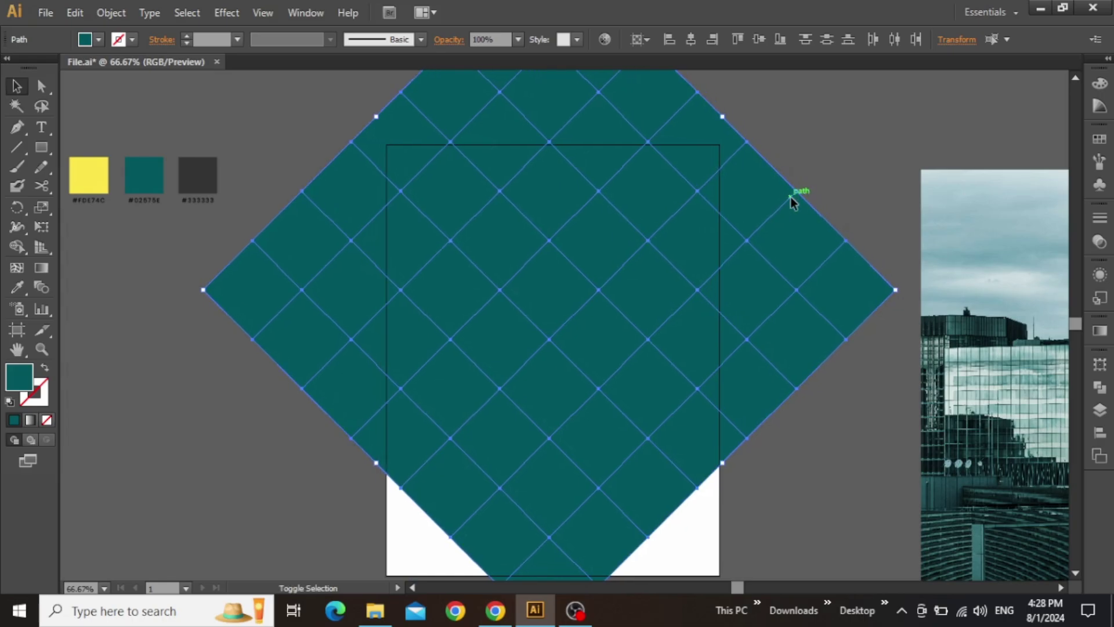
Fill the whole diamond grid with the dark grey #333333 sampled from the swatch.
{"action": "key", "text": "ctrl+minus"}
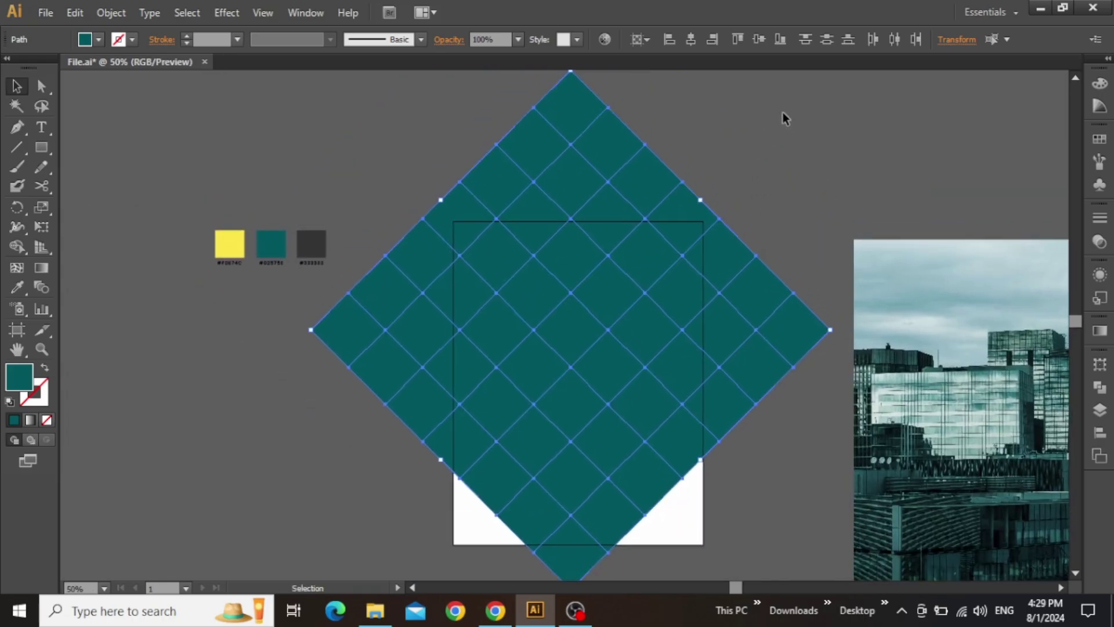
{"action": "key", "text": "i"}
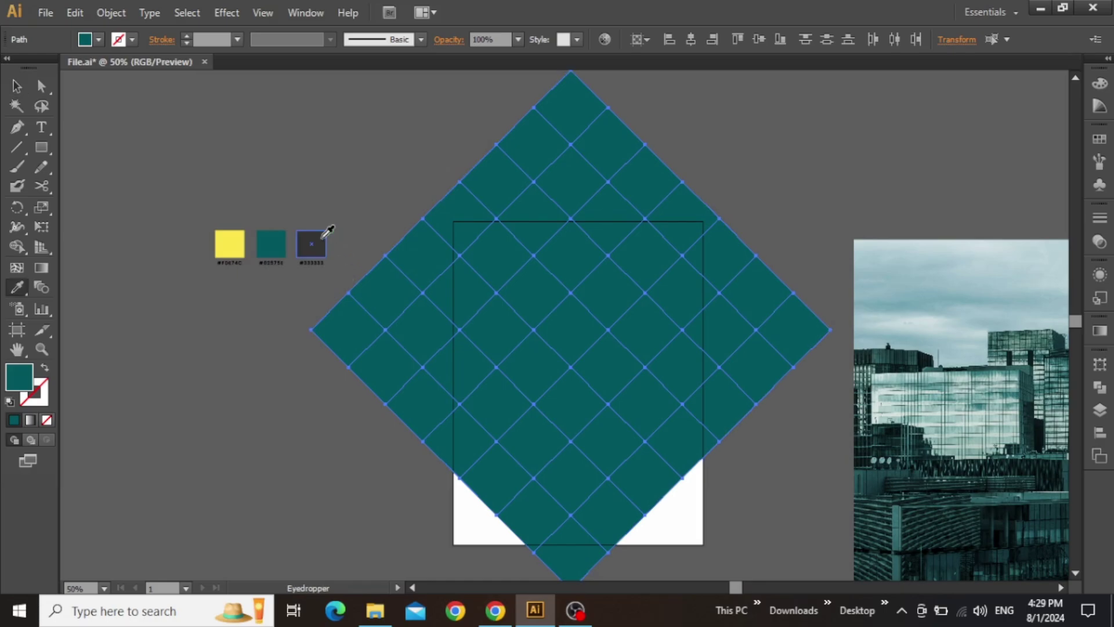
{"action": "left_click", "coordinate": [313, 239]}
{"action": "key", "text": "v"}
{"action": "left_click", "coordinate": [401, 191]}
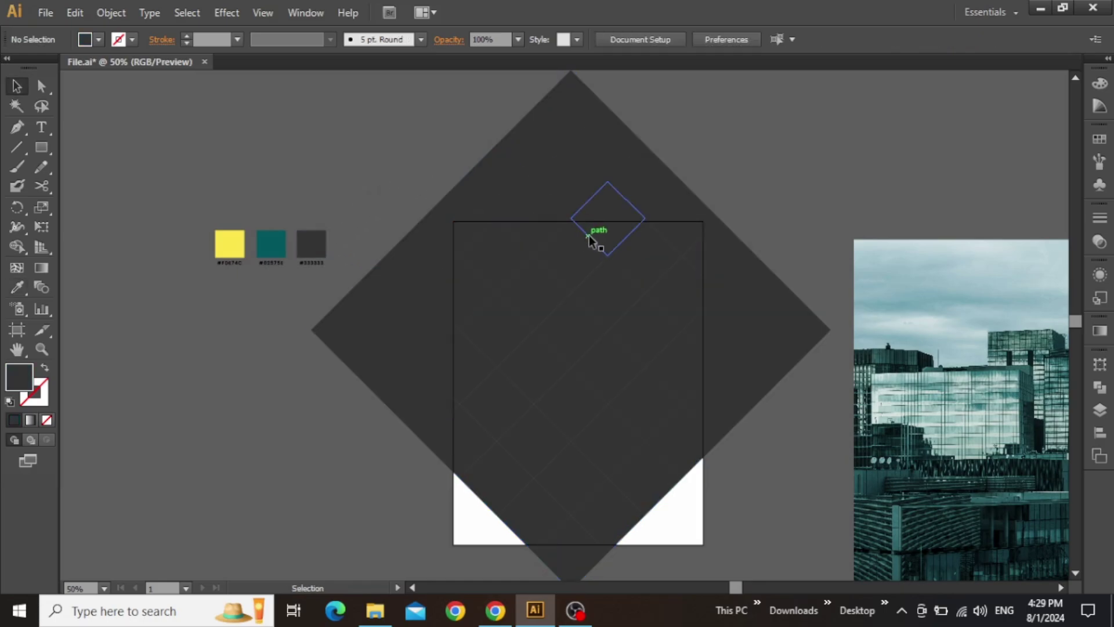
Delete the outermost diamonds at the grid's upper, lower and two side corners.
{"action": "left_click_drag", "start_coordinate": [664, 103], "coordinate": [513, 144]}
{"action": "key", "text": "Delete"}
{"action": "left_click_drag", "start_coordinate": [827, 258], "coordinate": [769, 402]}
{"action": "key", "text": "Delete"}
{"action": "left_click_drag", "start_coordinate": [696, 501], "coordinate": [452, 546]}
{"action": "key", "text": "Delete"}
{"action": "left_click_drag", "start_coordinate": [339, 357], "coordinate": [333, 364]}
{"action": "key", "text": "Delete"}
Delete individual diamonds along the grid's lower edge to form an uneven zigzag outline across the artboard.
{"action": "key", "text": "ctrl+plus"}
{"action": "left_click", "coordinate": [510, 472]}
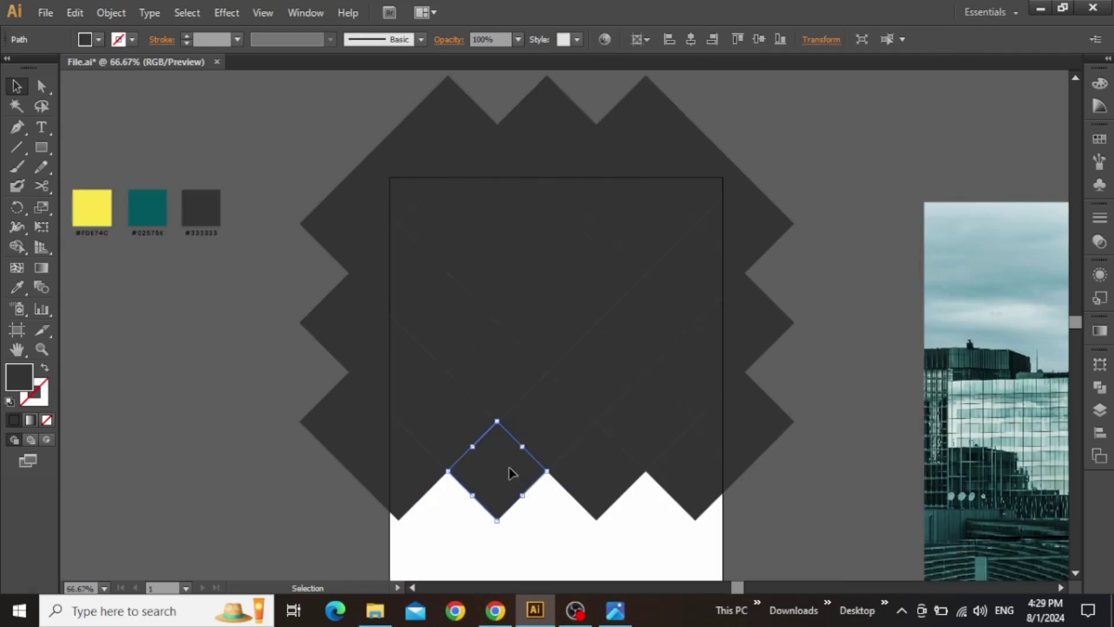
{"action": "key", "text": "Delete"}
{"action": "left_click", "coordinate": [653, 437]}
{"action": "key", "text": "Delete"}
{"action": "left_click", "coordinate": [679, 486]}
{"action": "key", "text": "Delete"}
{"action": "left_click_drag", "start_coordinate": [667, 483], "coordinate": [634, 439]}
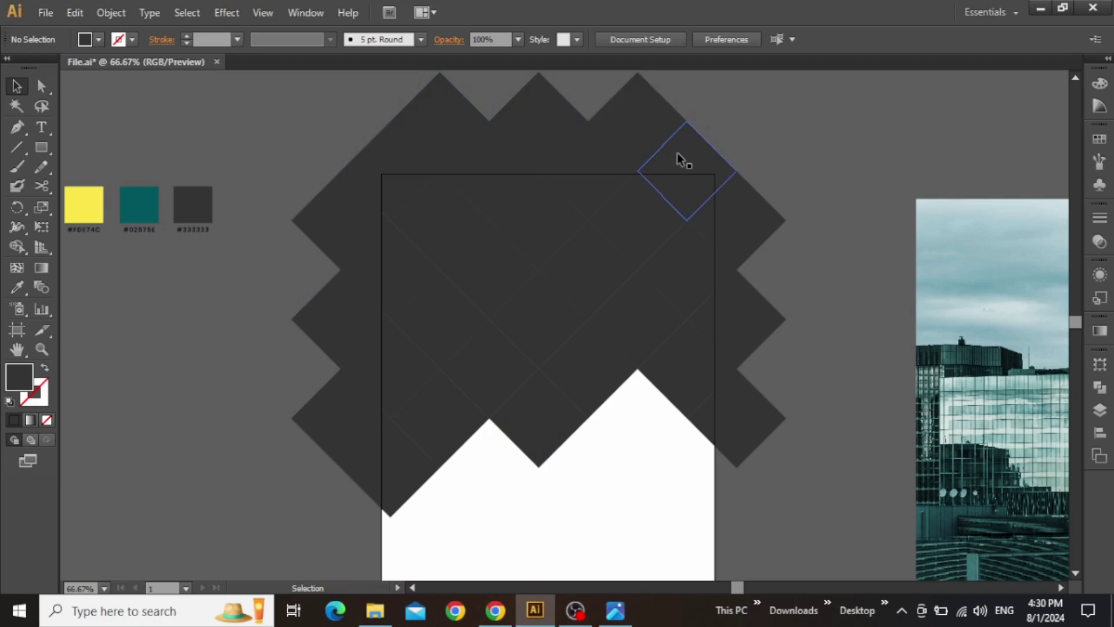
Select the diamonds forming the band along the grid's lower and right-hand edges and combine them into one compound path.
{"action": "left_click", "coordinate": [677, 155]}
{"action": "left_click", "coordinate": [718, 222], "text": "shift"}
{"action": "left_click", "coordinate": [686, 263], "text": "shift"}
{"action": "left_click", "coordinate": [641, 309], "text": "shift"}
{"action": "left_click", "coordinate": [569, 390], "text": "shift"}
{"action": "left_click", "coordinate": [498, 393], "text": "shift"}
{"action": "left_click", "coordinate": [428, 452], "text": "shift"}
{"action": "left_click", "coordinate": [425, 449], "text": "shift"}
{"action": "left_click", "coordinate": [400, 458], "text": "shift"}
{"action": "left_click", "coordinate": [479, 380], "text": "shift"}
{"action": "left_click", "coordinate": [714, 373], "text": "shift"}
{"action": "left_click", "coordinate": [746, 348], "text": "shift"}
{"action": "left_click", "coordinate": [758, 398], "text": "shift"}
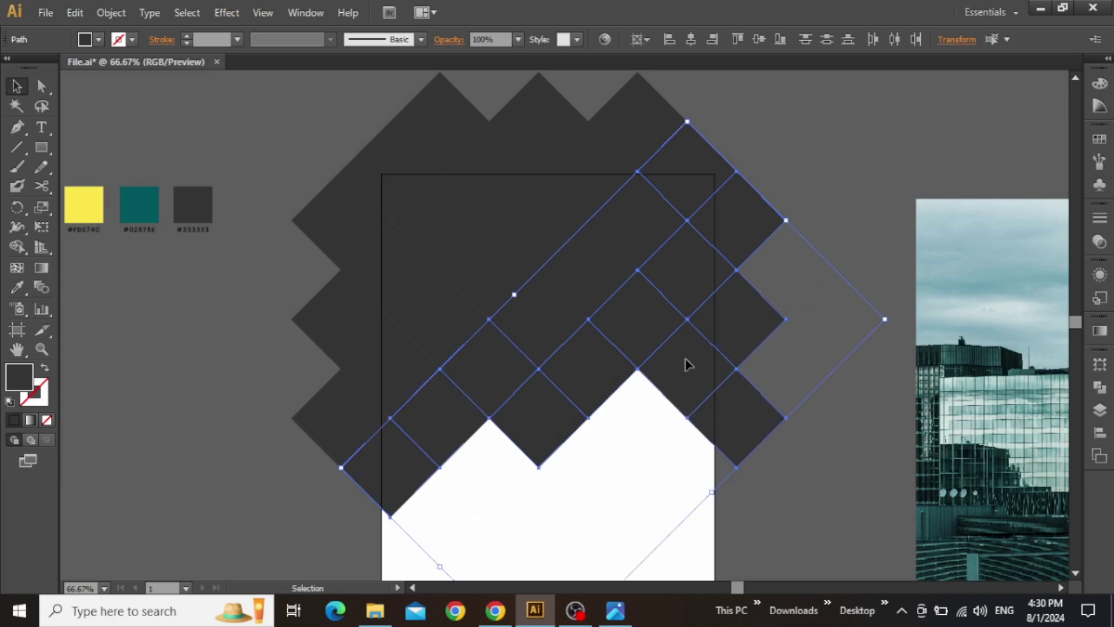
{"action": "right_click", "coordinate": [657, 338]}
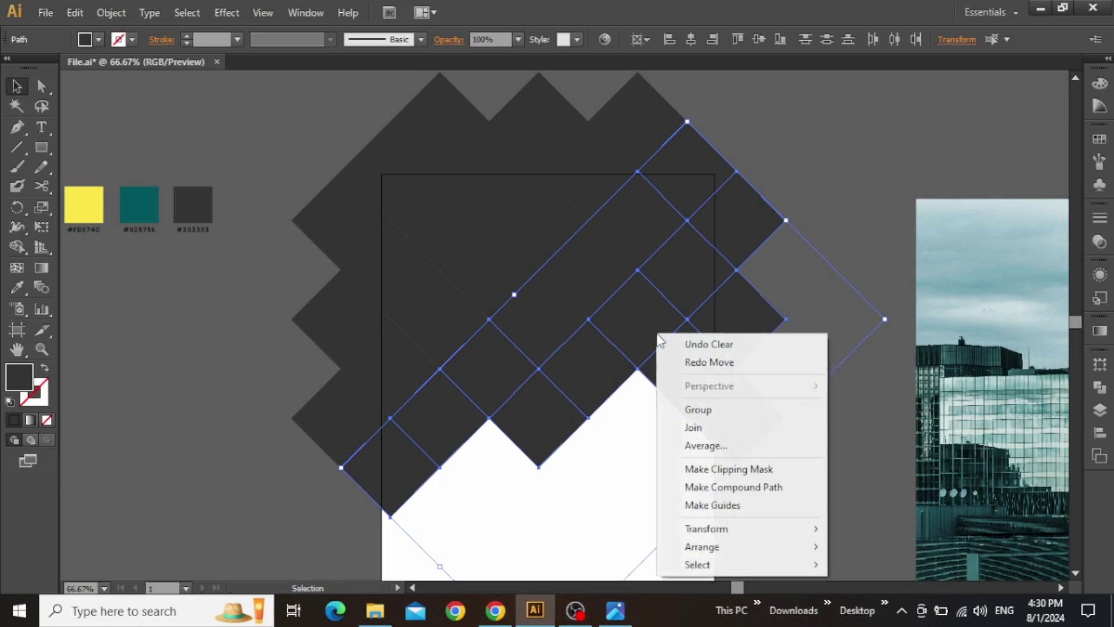
{"action": "left_click", "coordinate": [726, 487]}
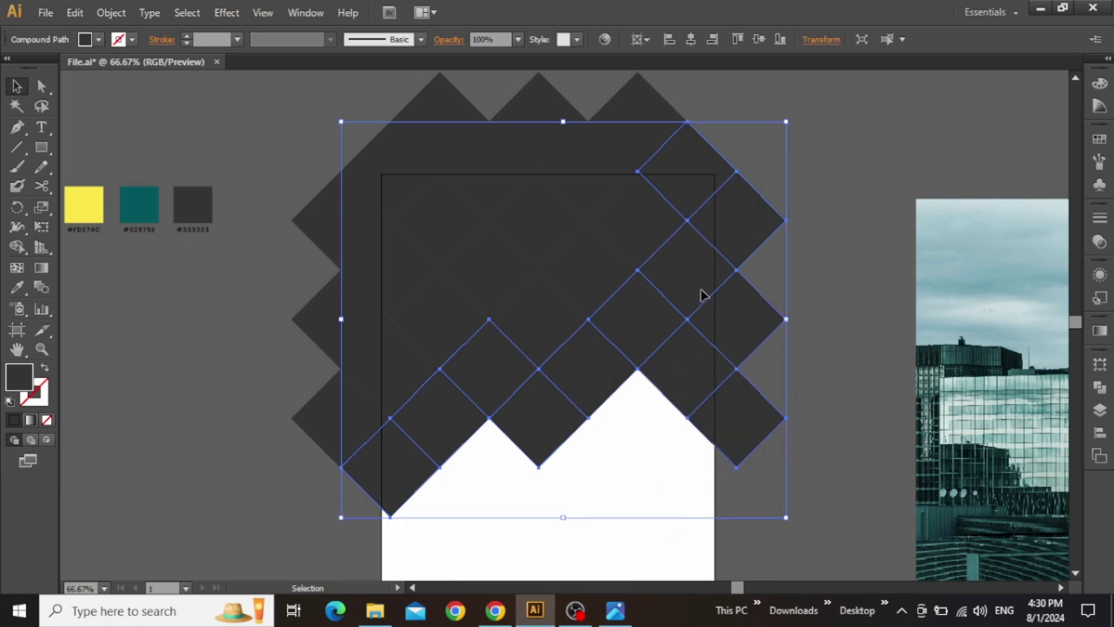
{"action": "left_click_drag", "start_coordinate": [690, 276], "coordinate": [783, 331]}
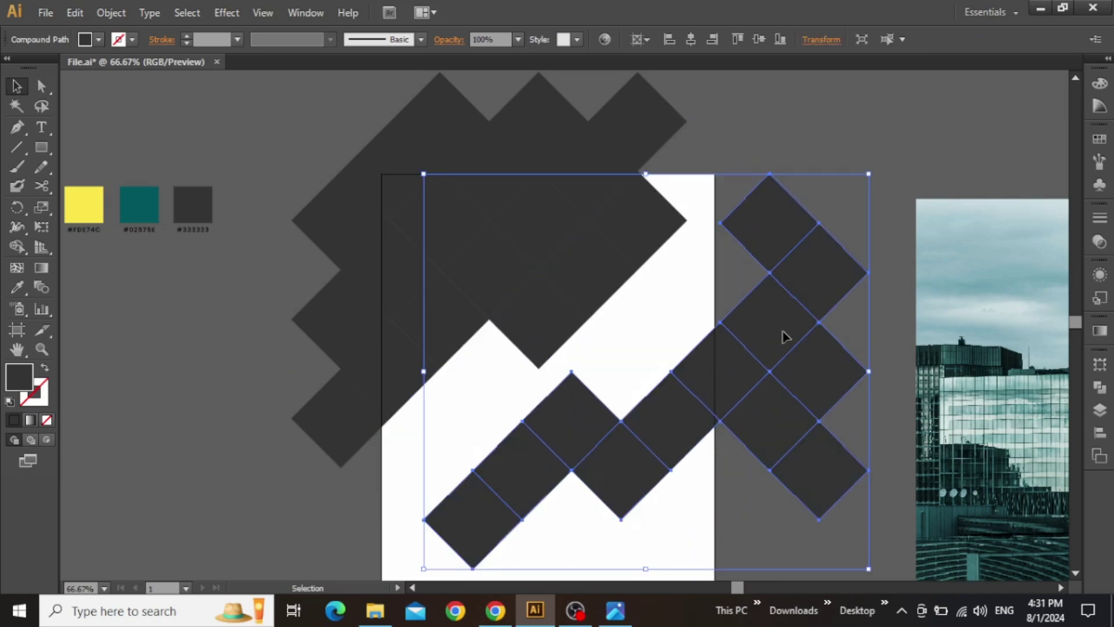
{"action": "key", "text": "ctrl+z"}
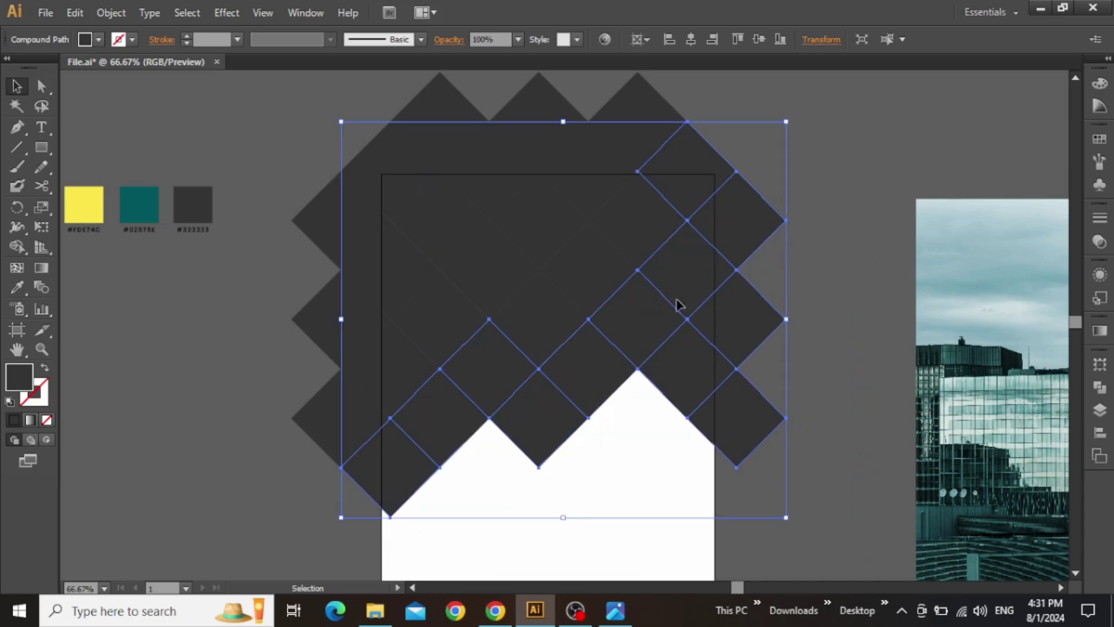
Fill the remaining diamonds above the dark band with the teal #02575E sampled from the swatch.
{"action": "left_click_drag", "start_coordinate": [311, 96], "coordinate": [636, 384]}
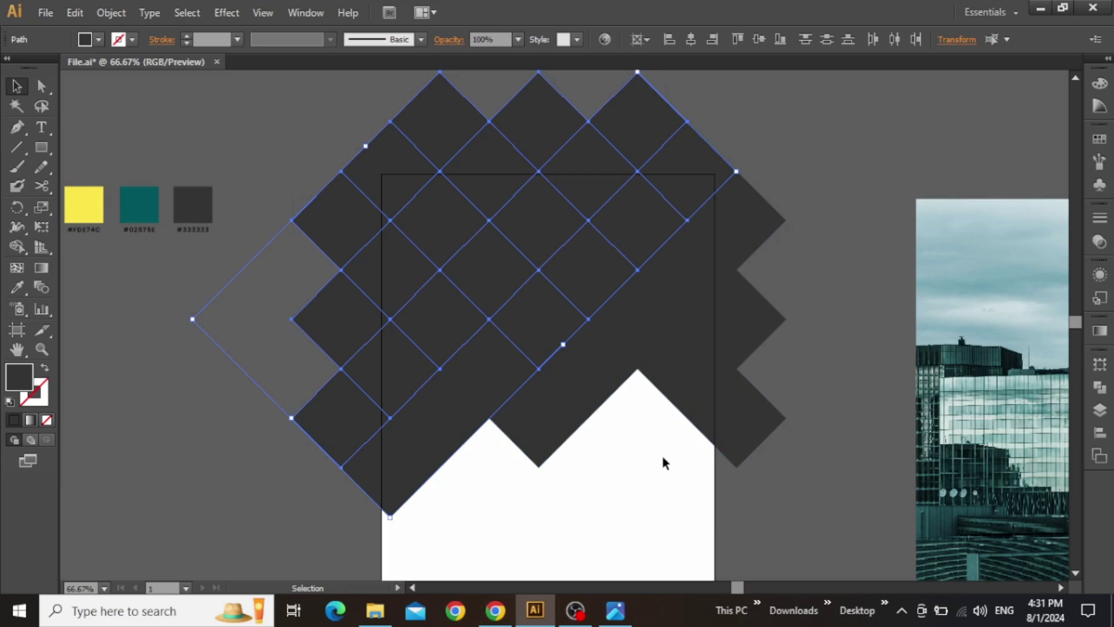
{"action": "key", "text": "i"}
{"action": "left_click", "coordinate": [152, 198]}
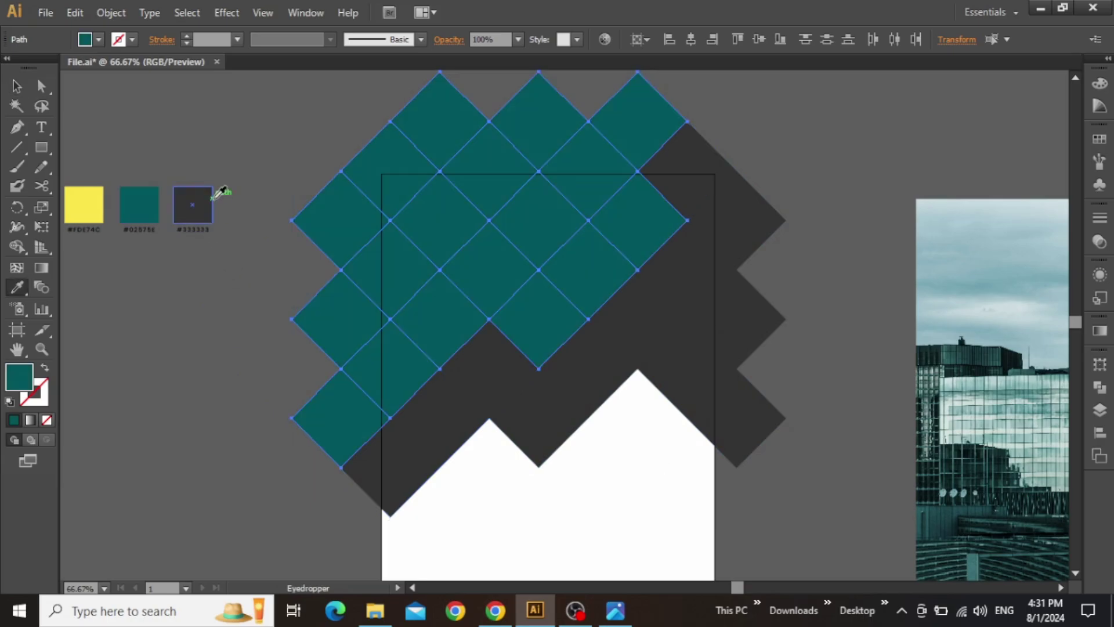
{"action": "key", "text": "v"}
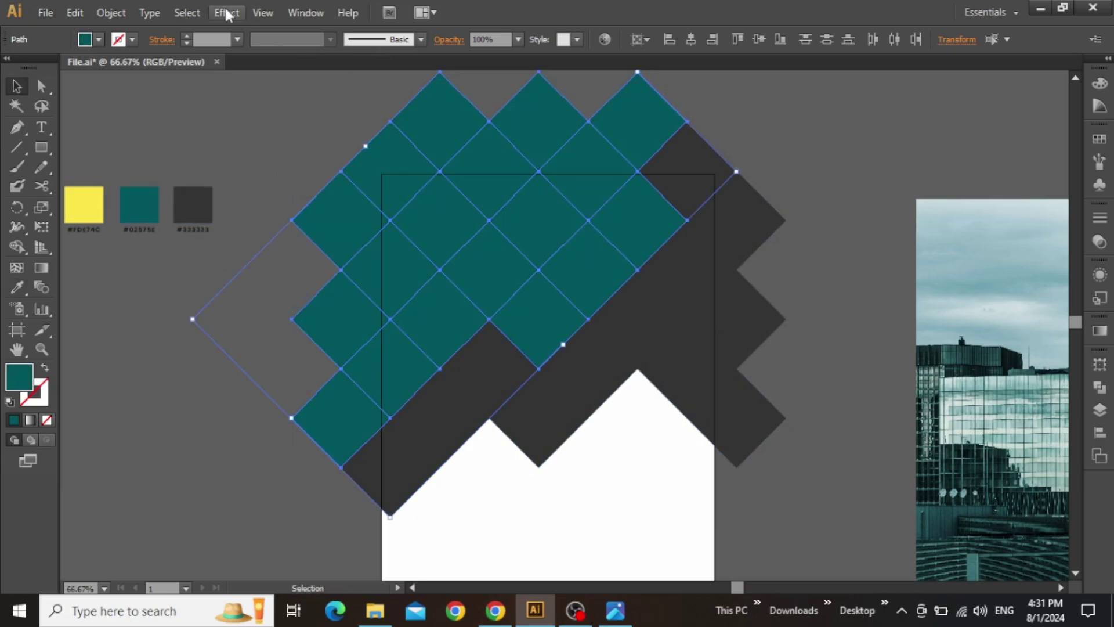
Unite the teal diamonds into a single shape with Pathfinder, keeping the shape in place.
{"action": "left_click", "coordinate": [291, 17]}
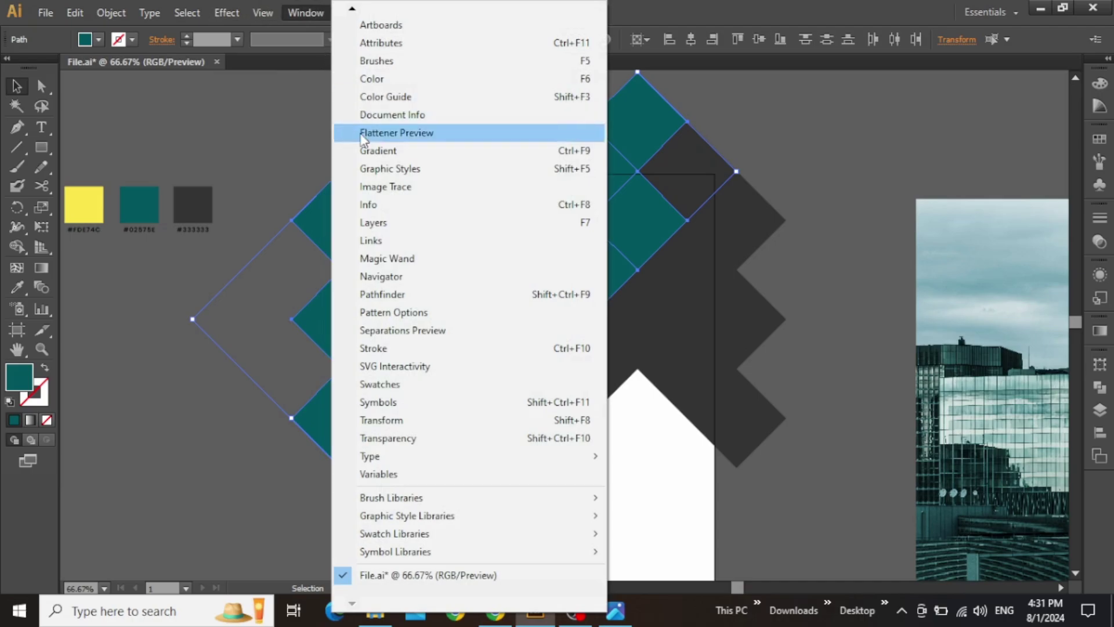
{"action": "left_click", "coordinate": [459, 300]}
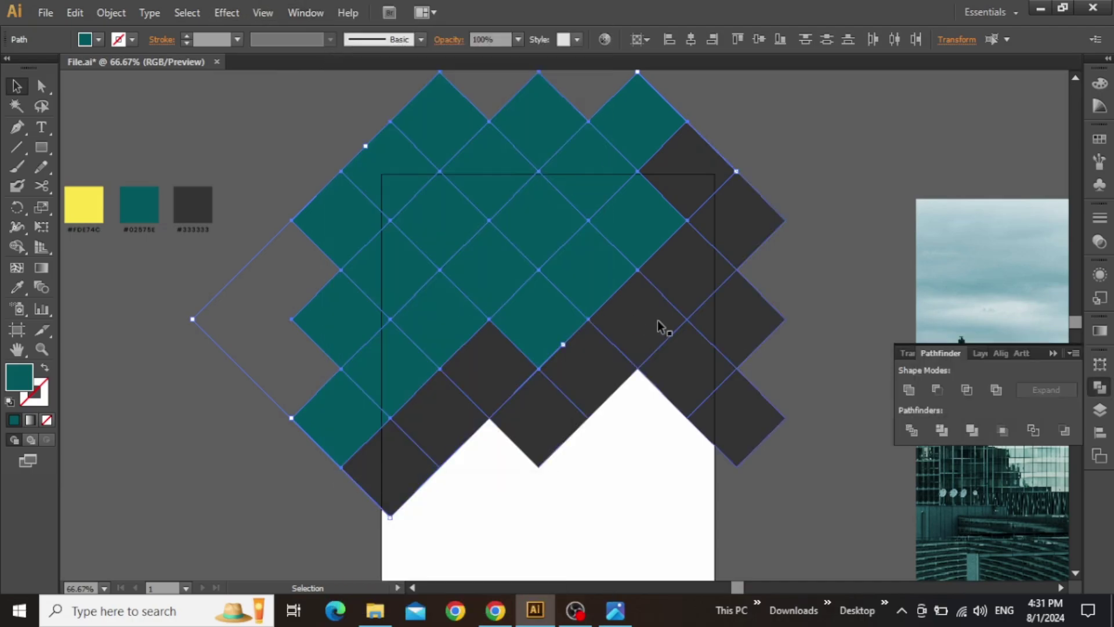
{"action": "left_click", "coordinate": [910, 390]}
{"action": "left_click", "coordinate": [1052, 353]}
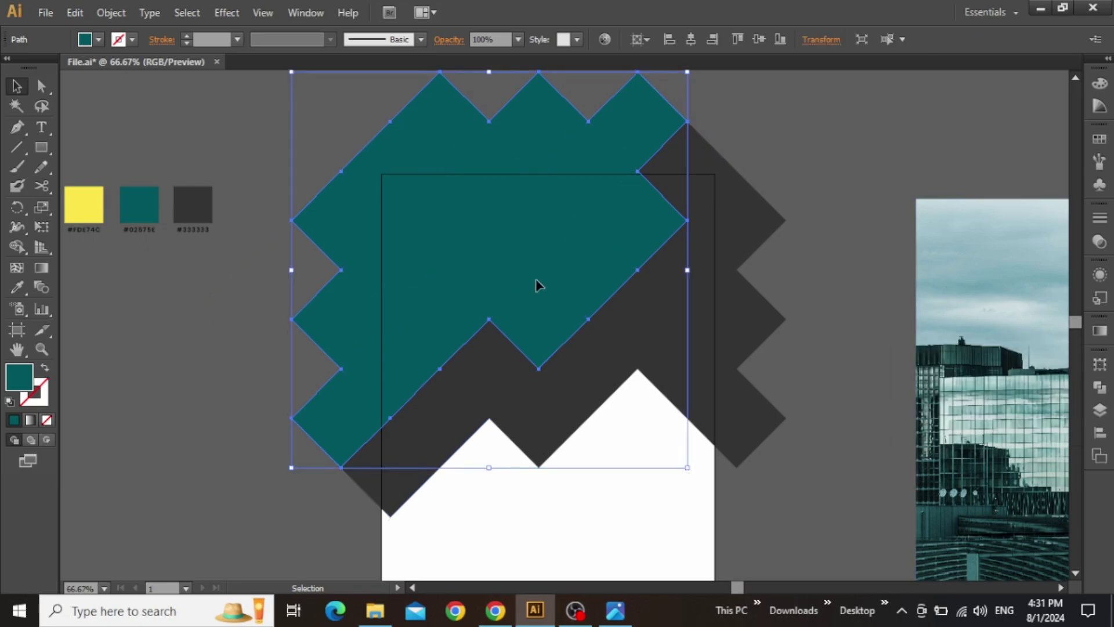
{"action": "left_click_drag", "start_coordinate": [536, 256], "coordinate": [447, 213]}
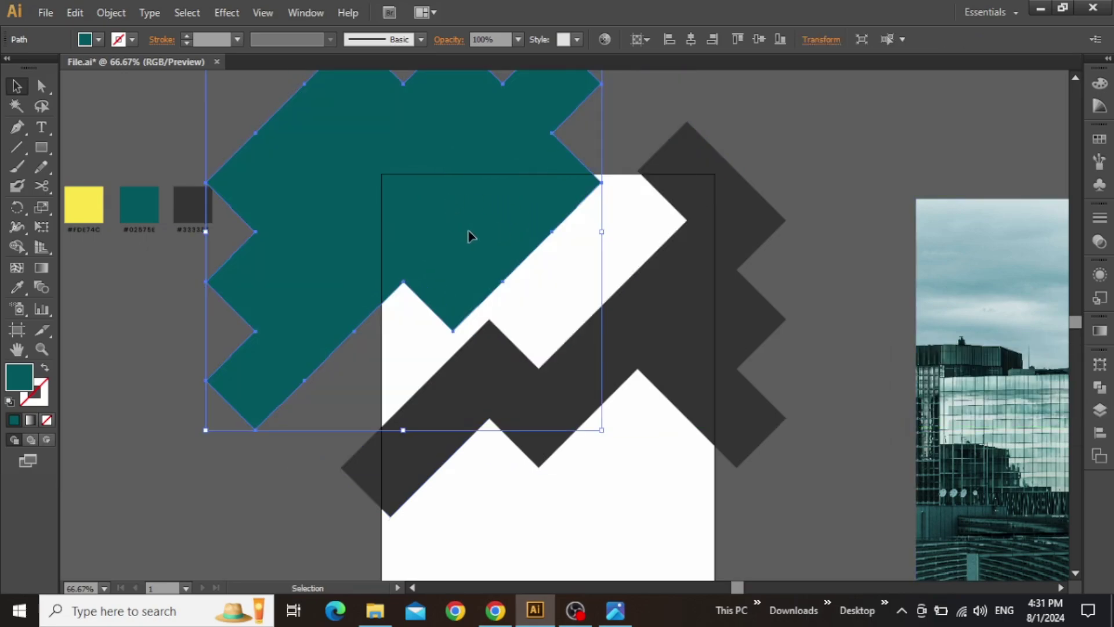
{"action": "key", "text": "ctrl+z"}
{"action": "left_click", "coordinate": [809, 201]}
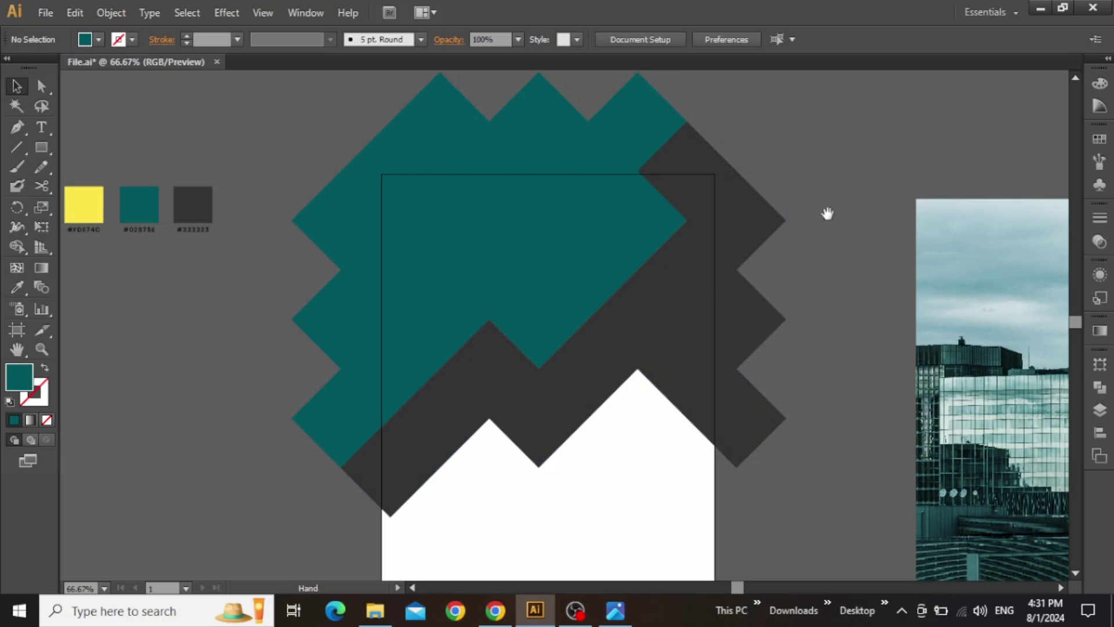
Move the teal-tinted city photo over the artboard behind the diamond shapes, covering the artboard's full width.
{"action": "scroll", "coordinate": [827, 220], "scroll_direction": "down", "scroll_amount": 3}
{"action": "left_click_drag", "start_coordinate": [997, 255], "coordinate": [445, 224]}
{"action": "left_click_drag", "start_coordinate": [631, 450], "coordinate": [623, 437]}
Clip the city photo with the dark grey compound path using a clipping mask.
{"action": "left_click", "coordinate": [668, 264], "text": "shift"}
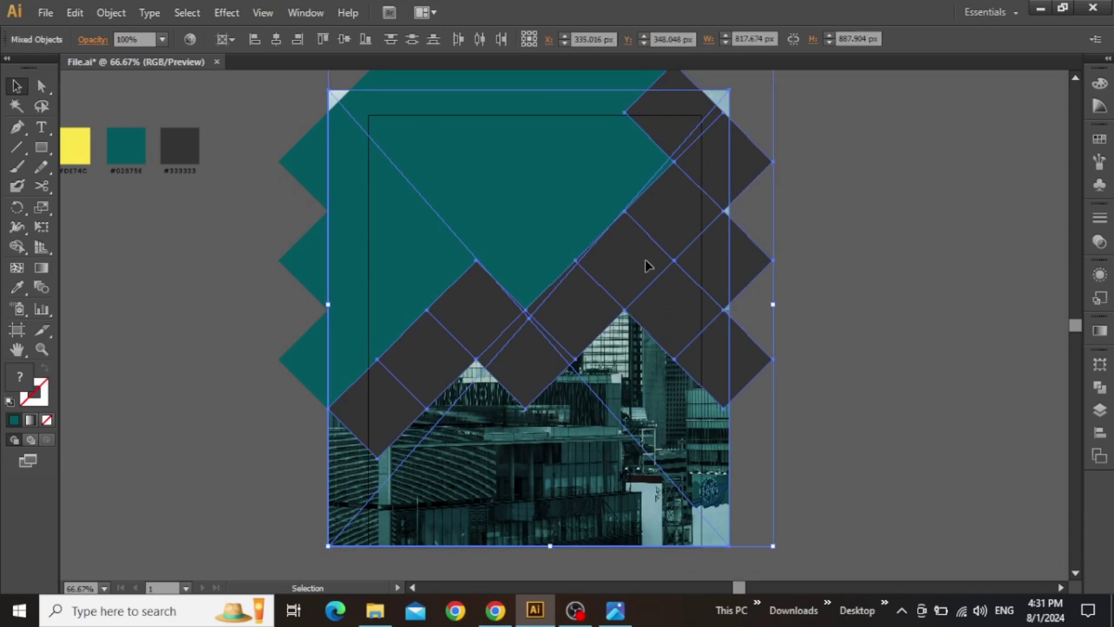
{"action": "right_click", "coordinate": [646, 260]}
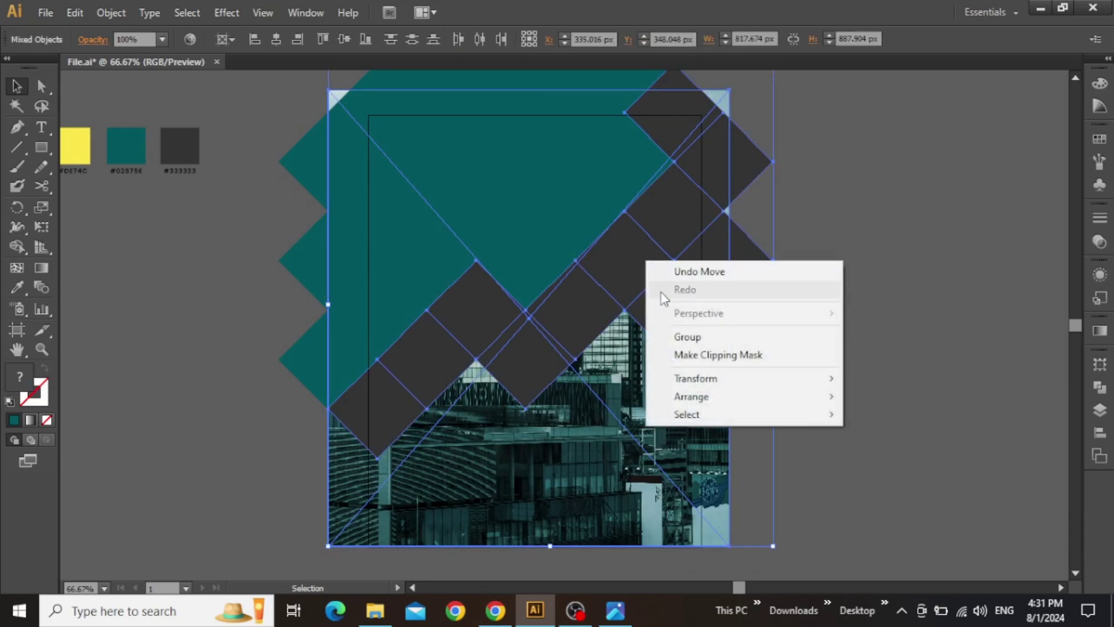
{"action": "left_click", "coordinate": [695, 357]}
{"action": "scroll", "coordinate": [858, 307], "scroll_direction": "up", "scroll_amount": 1}
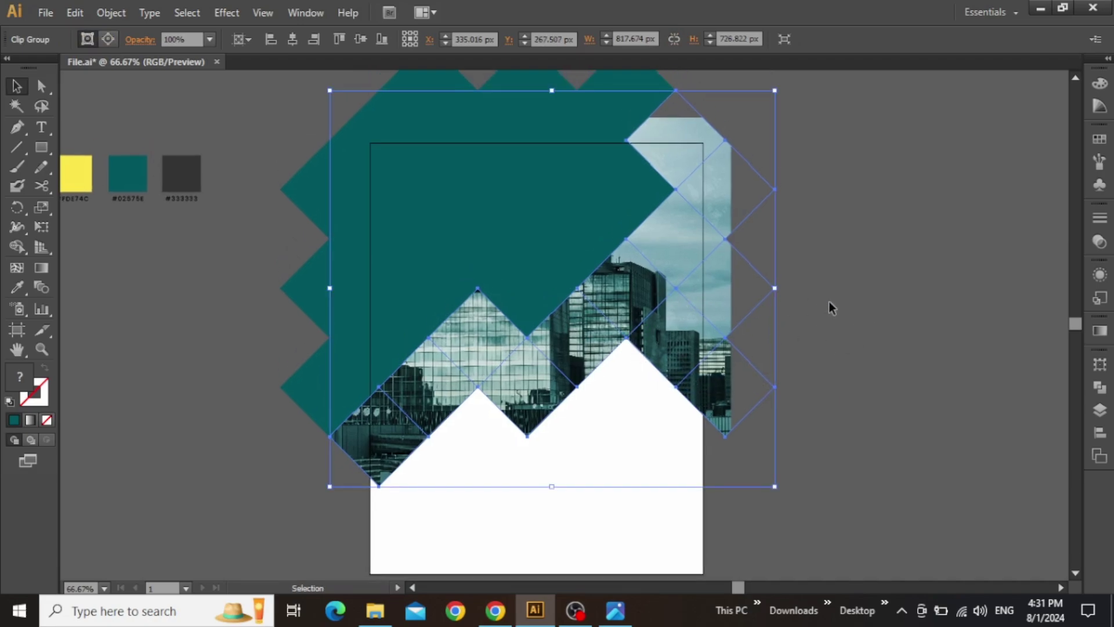
{"action": "scroll", "coordinate": [642, 276], "scroll_direction": "up", "scroll_amount": 3}
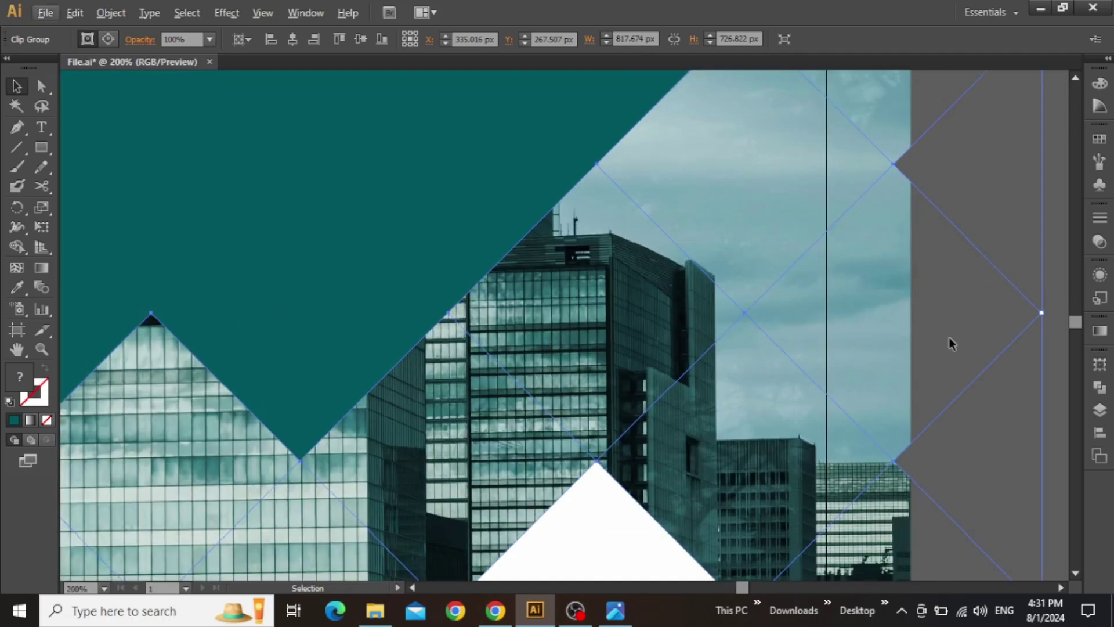
{"action": "left_click", "coordinate": [1004, 328]}
{"action": "scroll", "coordinate": [974, 330], "scroll_direction": "down", "scroll_amount": 3}
{"action": "left_click", "coordinate": [987, 329]}
{"action": "left_click_drag", "start_coordinate": [995, 329], "coordinate": [778, 287]}
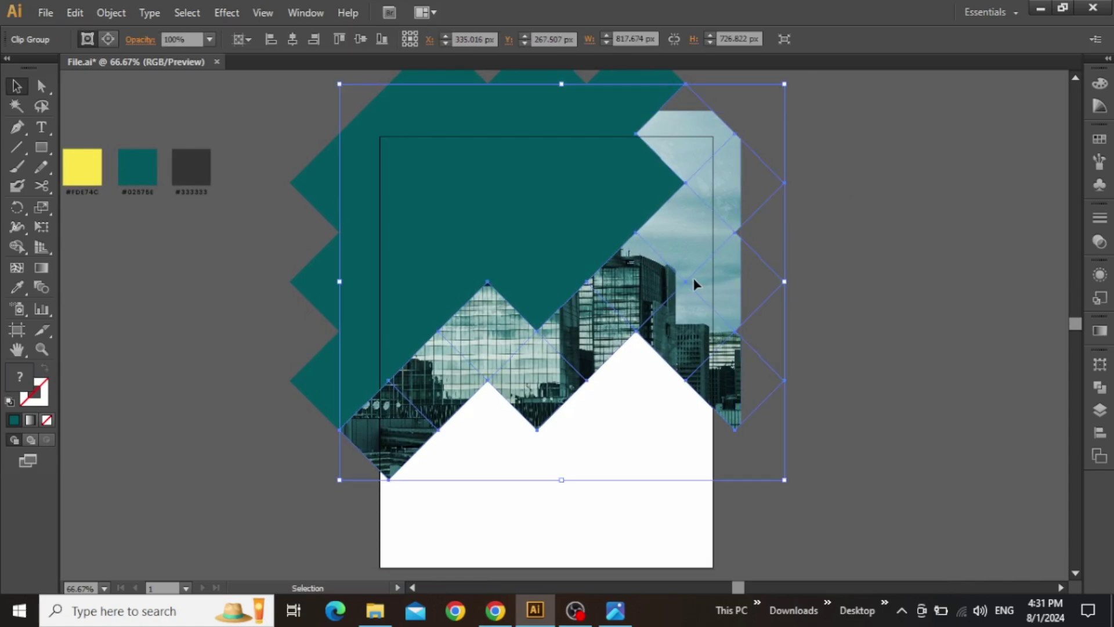
Target the mask's compound path inside the clip group and give it a 2 pt near-white #FCFCFA stroke.
{"action": "left_click", "coordinate": [1100, 410]}
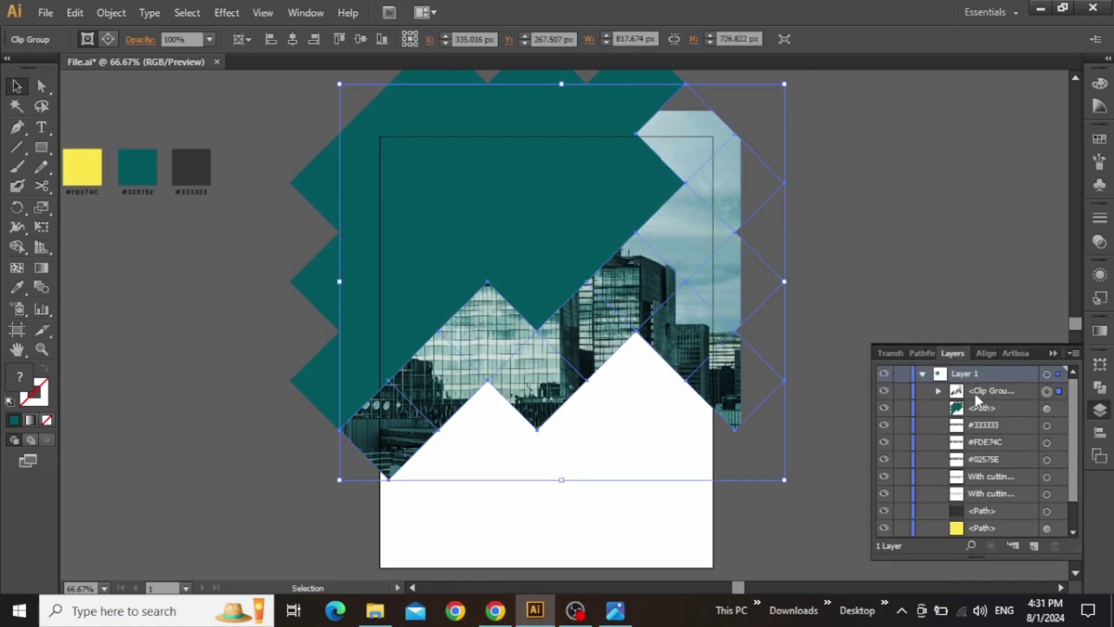
{"action": "left_click", "coordinate": [938, 391]}
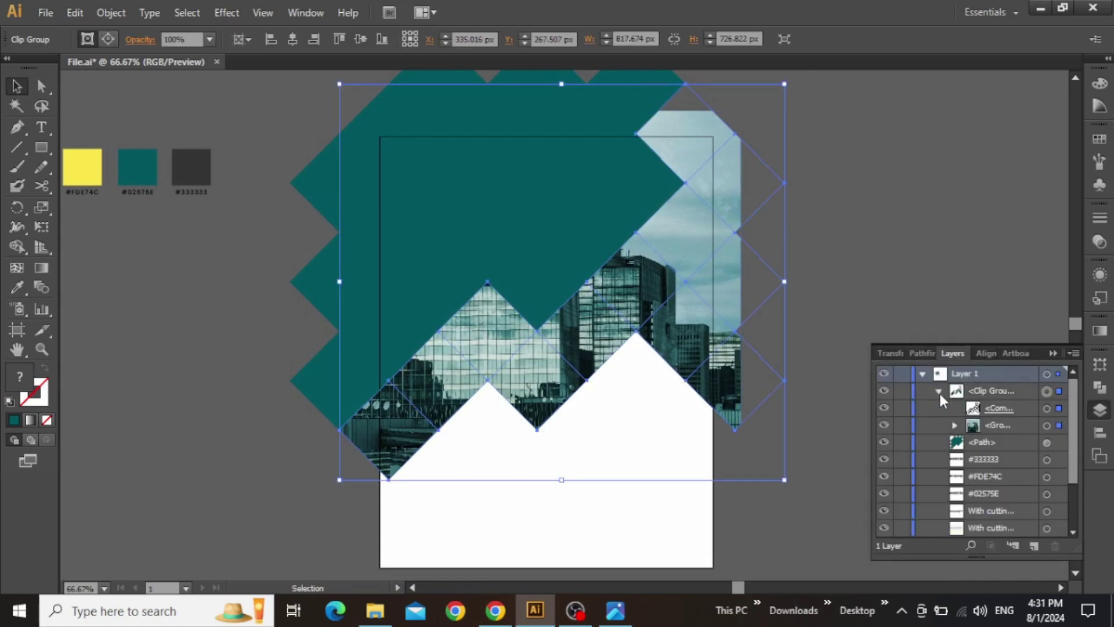
{"action": "left_click", "coordinate": [1046, 409]}
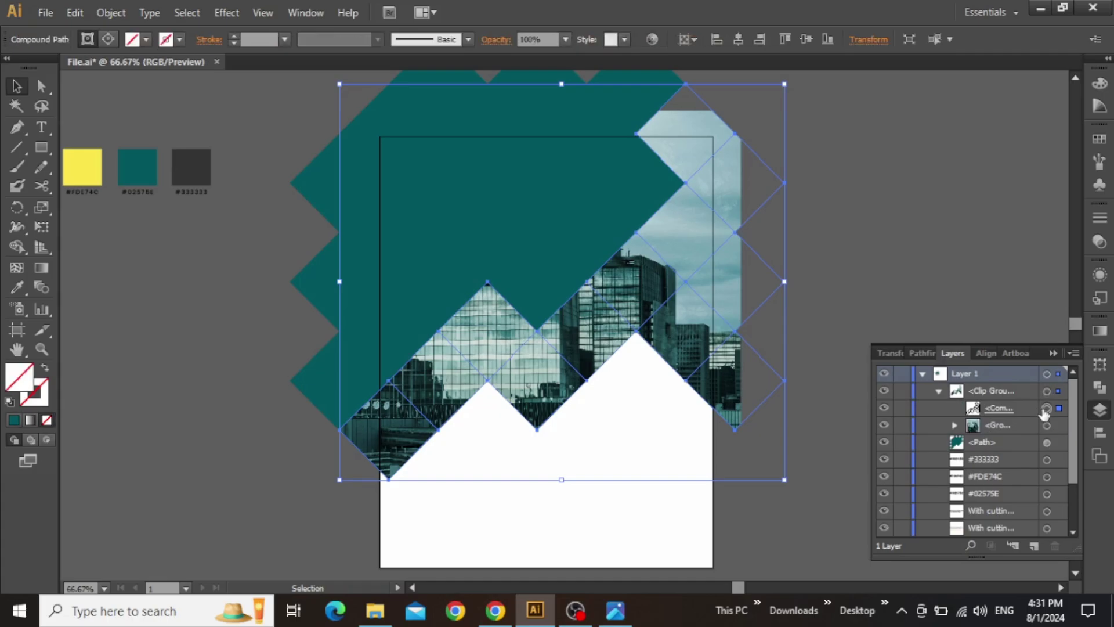
{"action": "double_click", "coordinate": [45, 402]}
{"action": "type", "text": "ffffff"}
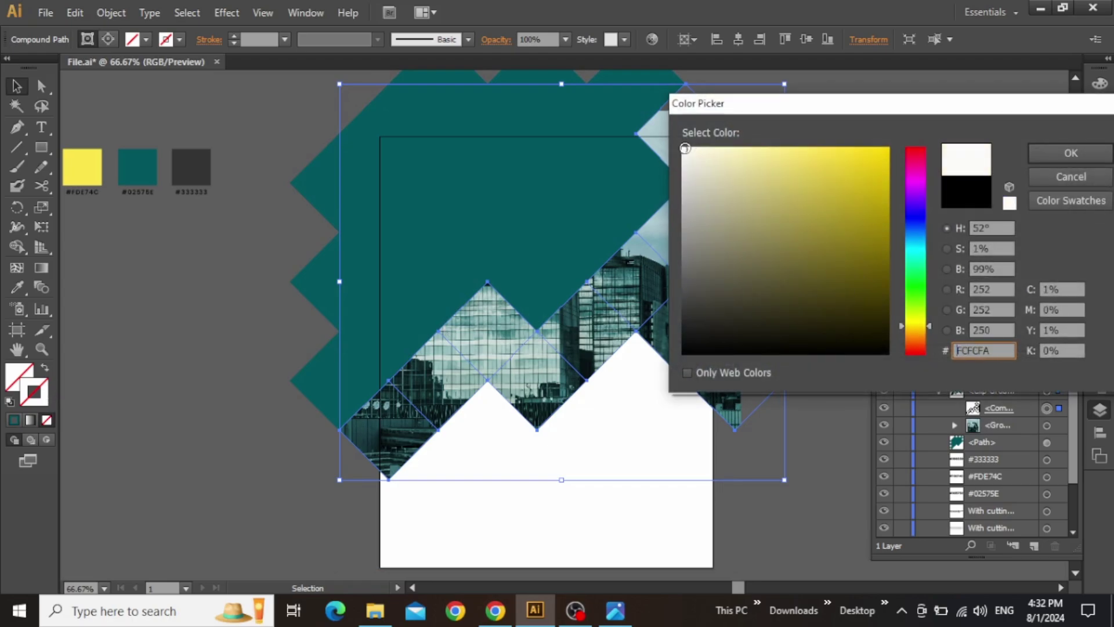
{"action": "left_click", "coordinate": [1073, 154]}
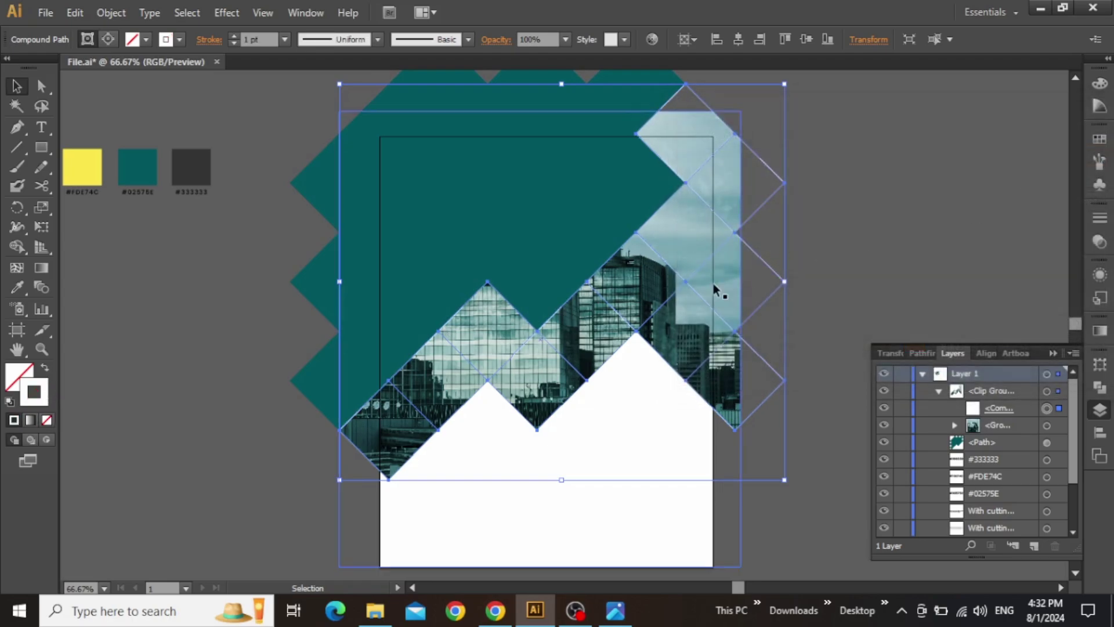
{"action": "left_click", "coordinate": [235, 36]}
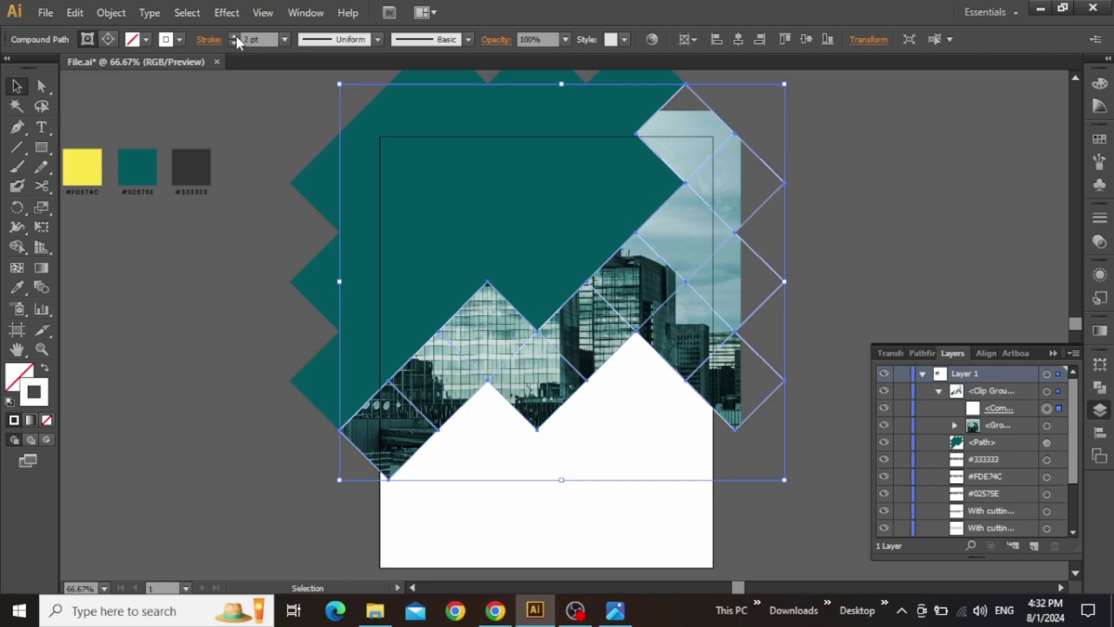
{"action": "left_click", "coordinate": [778, 297]}
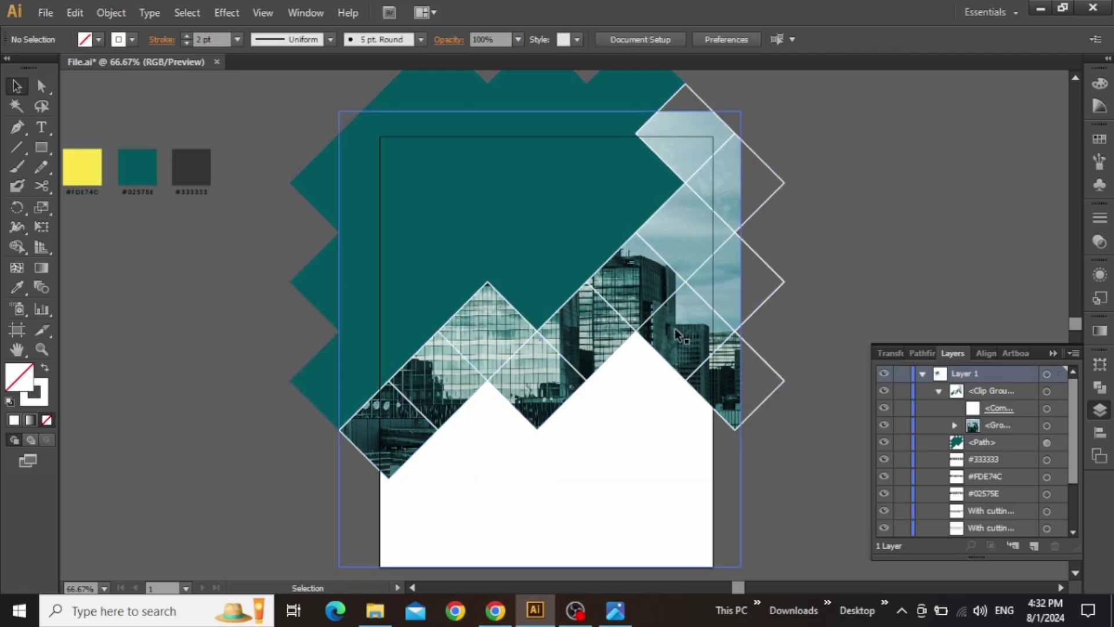
{"action": "left_click_drag", "start_coordinate": [881, 248], "coordinate": [891, 242]}
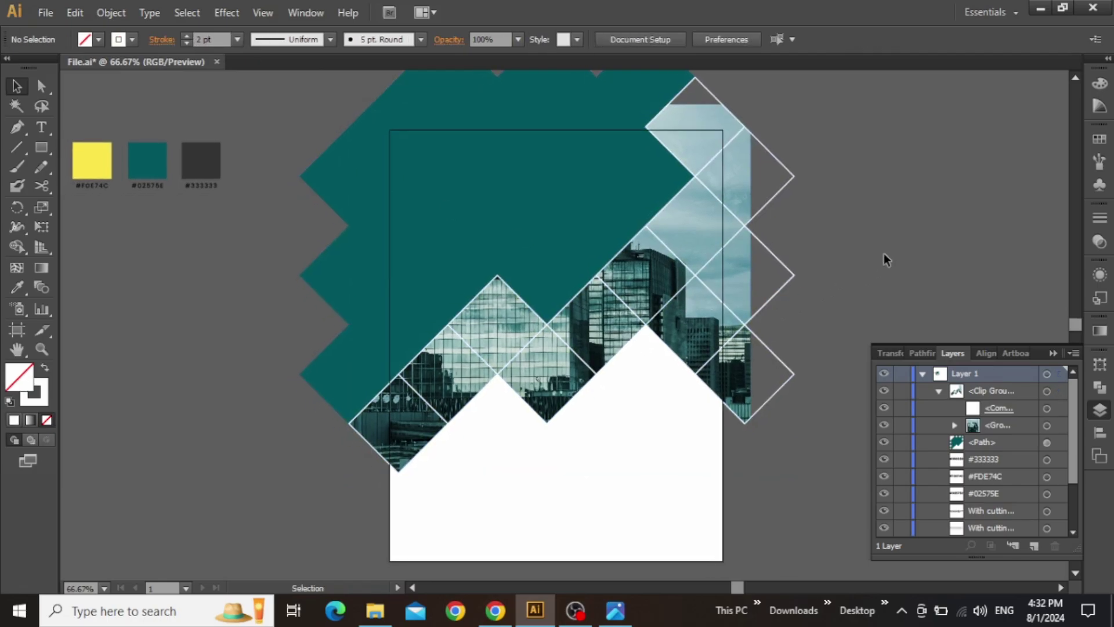
Enlarge and reposition the city photo inside the clip group so it fills the diamonds beyond the artboard's right edge.
{"action": "left_click", "coordinate": [1047, 426]}
{"action": "left_click_drag", "start_coordinate": [749, 342], "coordinate": [784, 334]}
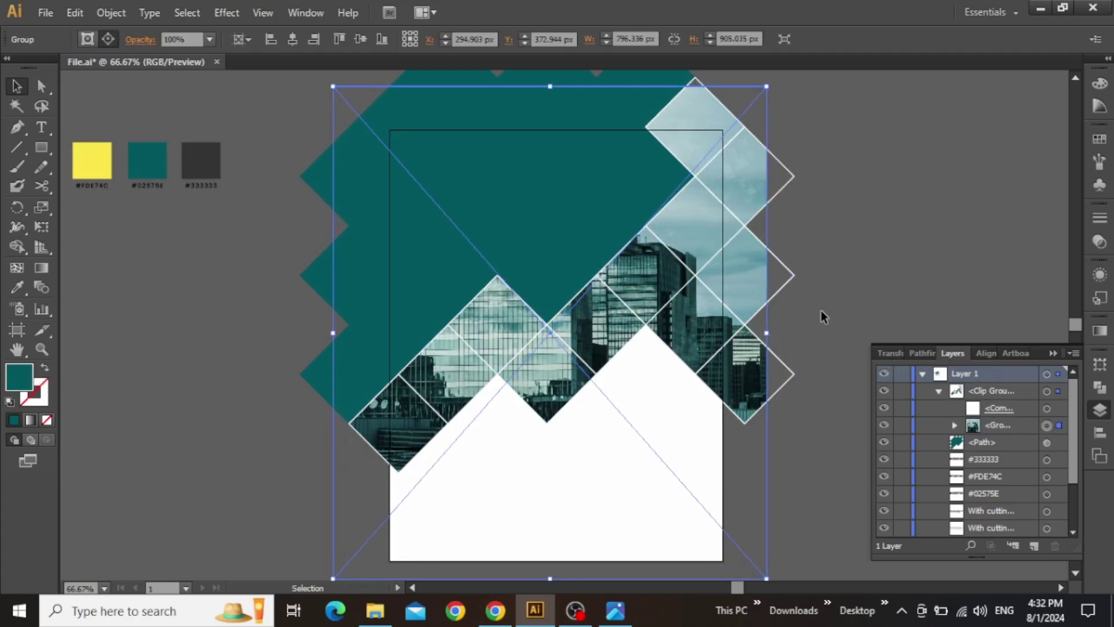
{"action": "left_click", "coordinate": [924, 228]}
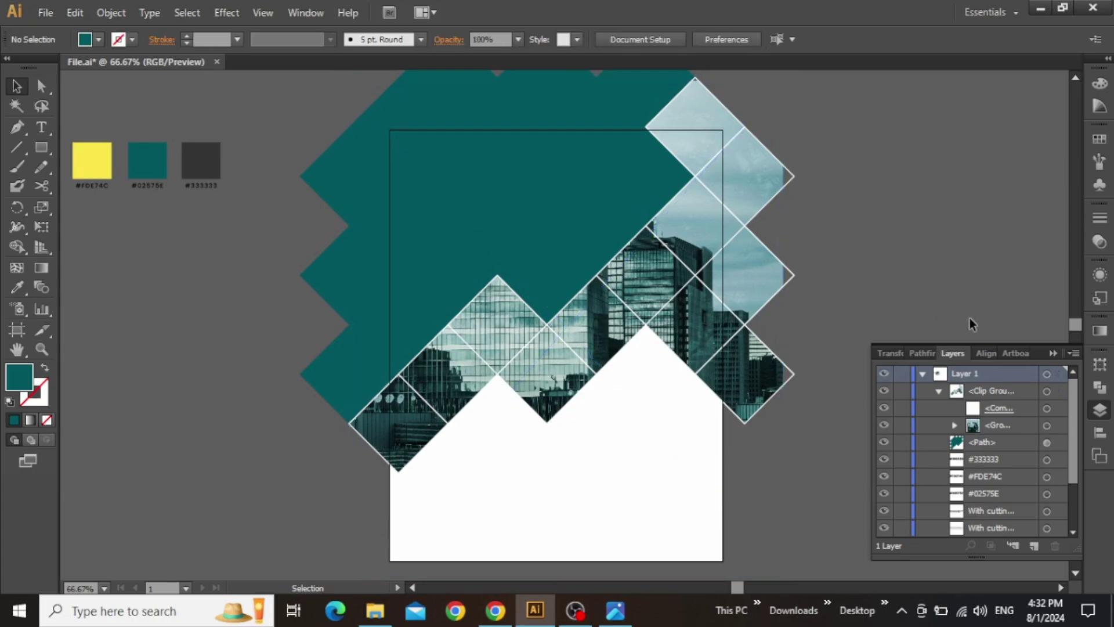
{"action": "left_click", "coordinate": [1050, 351]}
Add the text INNOVATE on the teal shape near the artboard's upper-left corner.
{"action": "scroll", "coordinate": [876, 261], "scroll_direction": "left", "scroll_amount": 3}
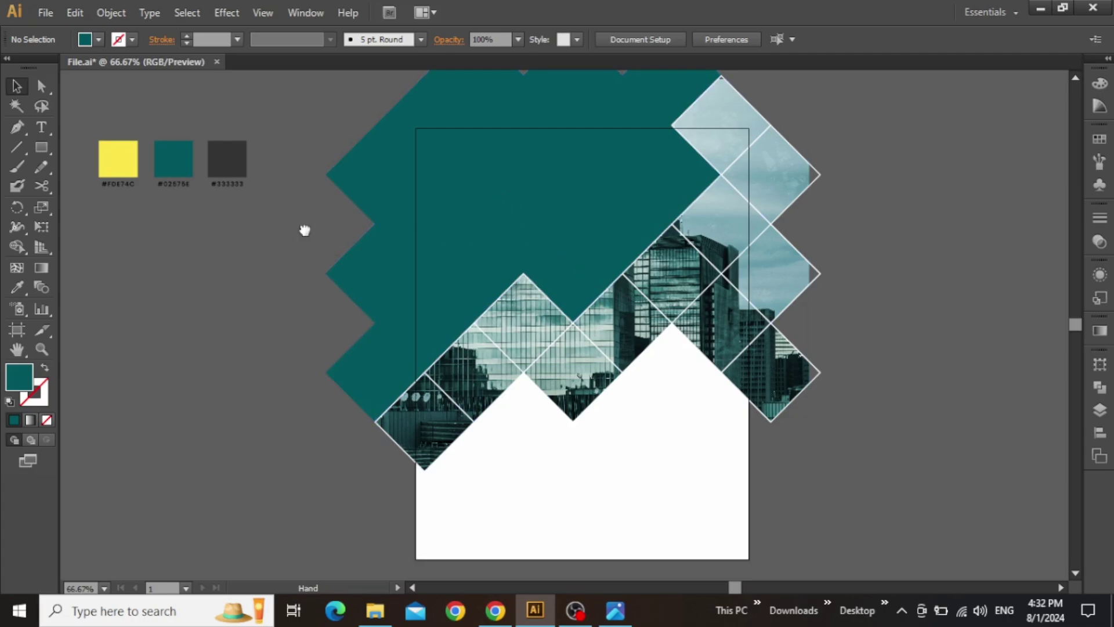
{"action": "left_click_drag", "start_coordinate": [304, 230], "coordinate": [310, 307]}
{"action": "scroll", "coordinate": [426, 276], "scroll_direction": "up", "scroll_amount": 2}
{"action": "left_click", "coordinate": [427, 274]}
{"action": "left_click_drag", "start_coordinate": [449, 214], "coordinate": [443, 305]}
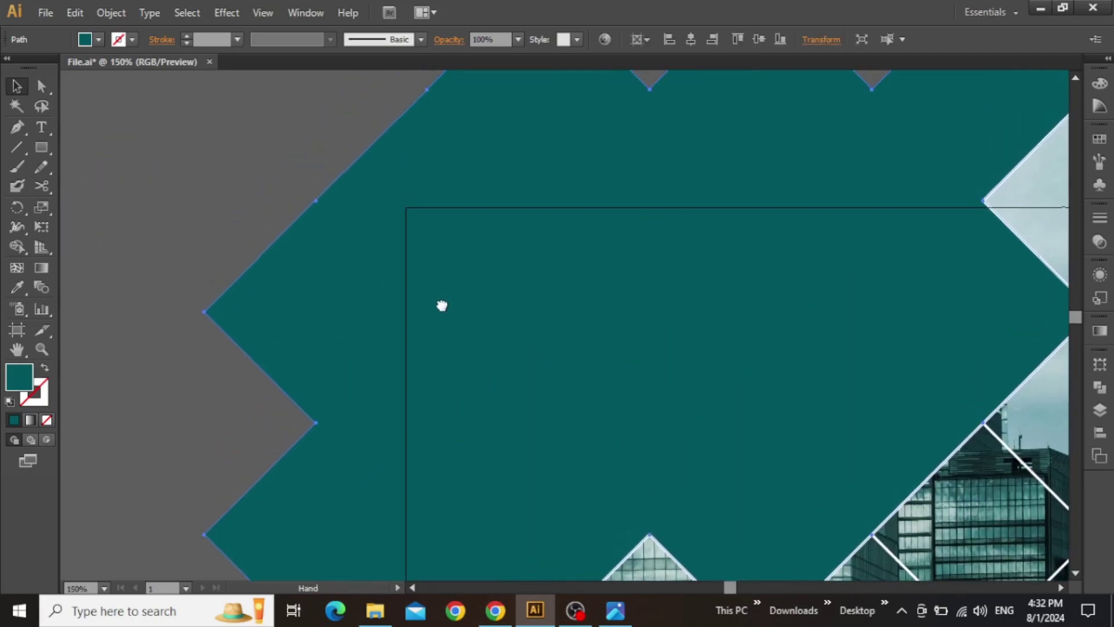
{"action": "left_click", "coordinate": [209, 129]}
{"action": "key", "text": "t"}
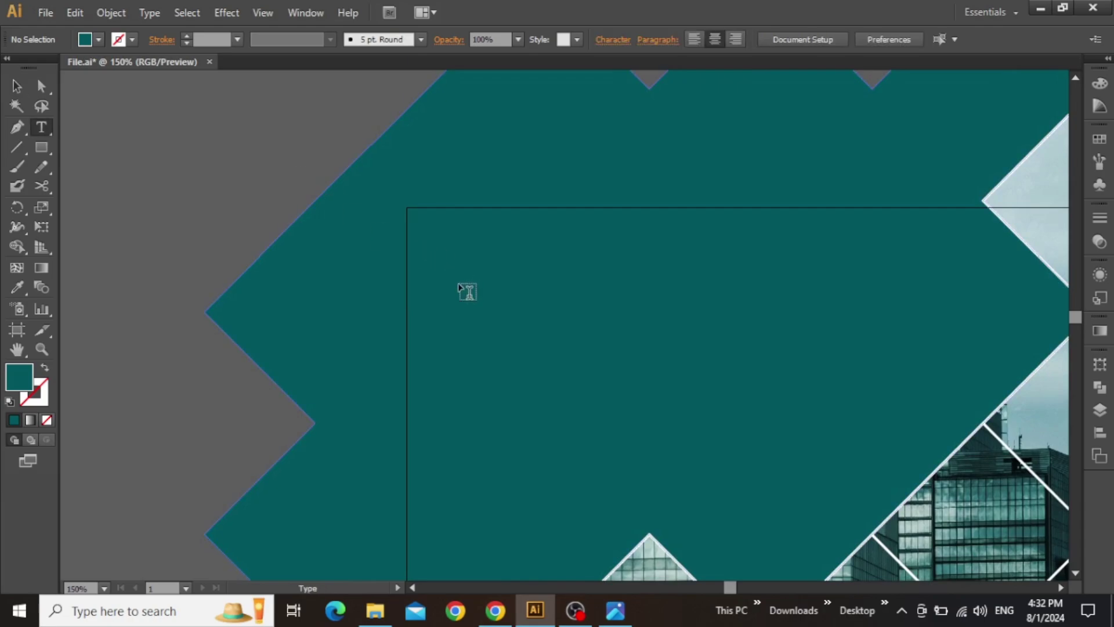
{"action": "left_click", "coordinate": [459, 288]}
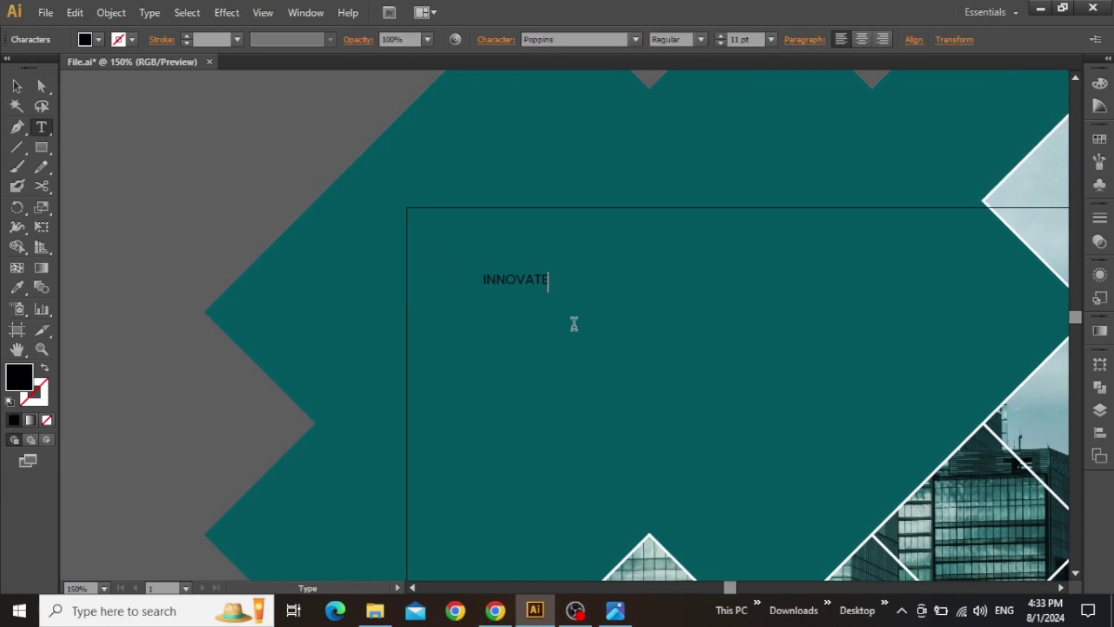
{"action": "key", "text": "Escape"}
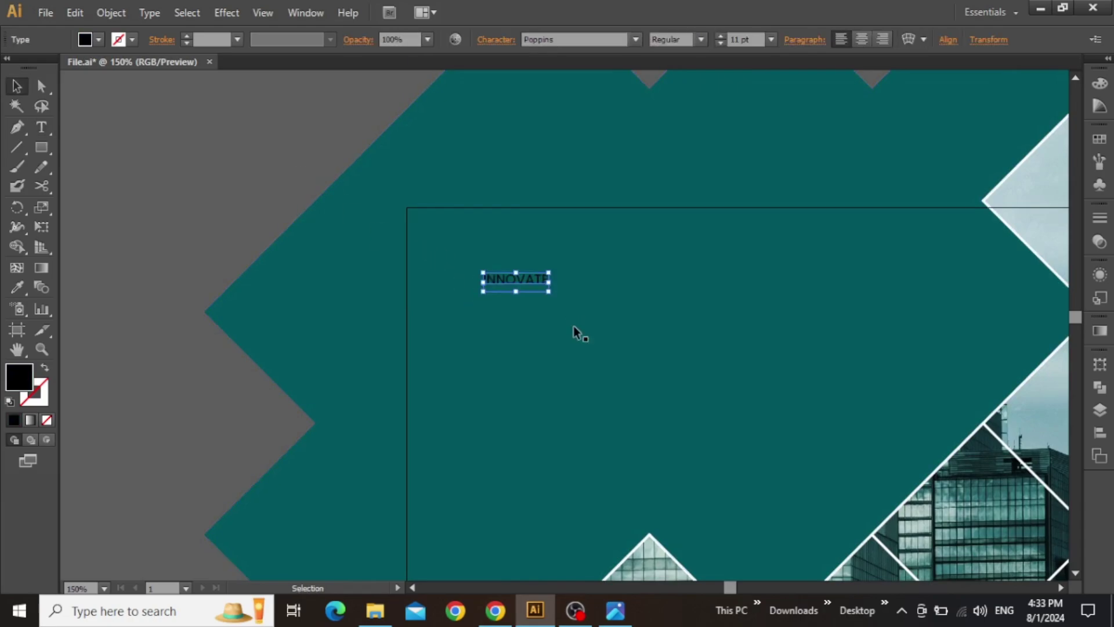
Set the INNOVATE text's font size to 40 pt.
{"action": "left_click", "coordinate": [757, 39]}
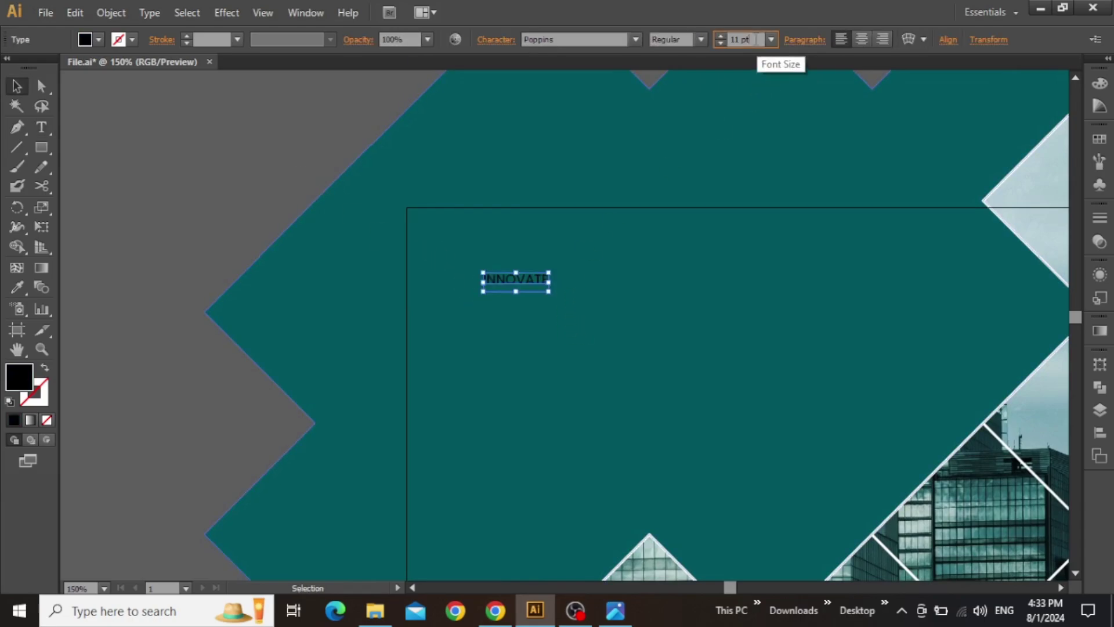
{"action": "type", "text": "40"}
{"action": "key", "text": "Return"}
{"action": "scroll", "coordinate": [489, 122], "scroll_direction": "down", "scroll_amount": 3}
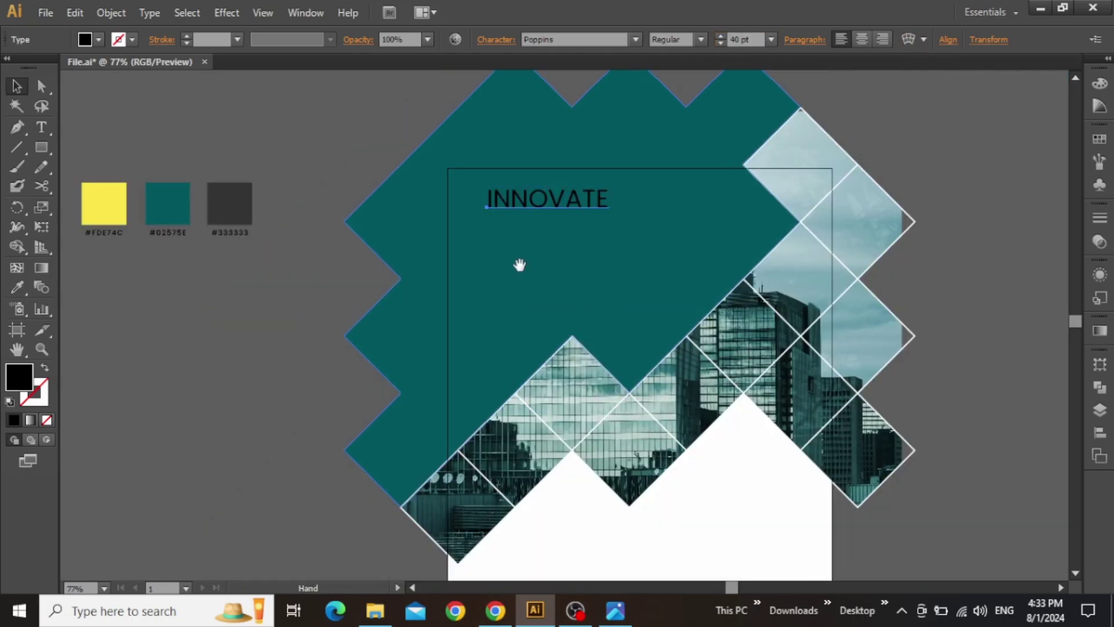
Recolor the INNOVATE text with the yellow #FDE74C swatch and set its font style to SemiBold.
{"action": "left_click_drag", "start_coordinate": [520, 267], "coordinate": [506, 261]}
{"action": "left_click_drag", "start_coordinate": [507, 196], "coordinate": [506, 222]}
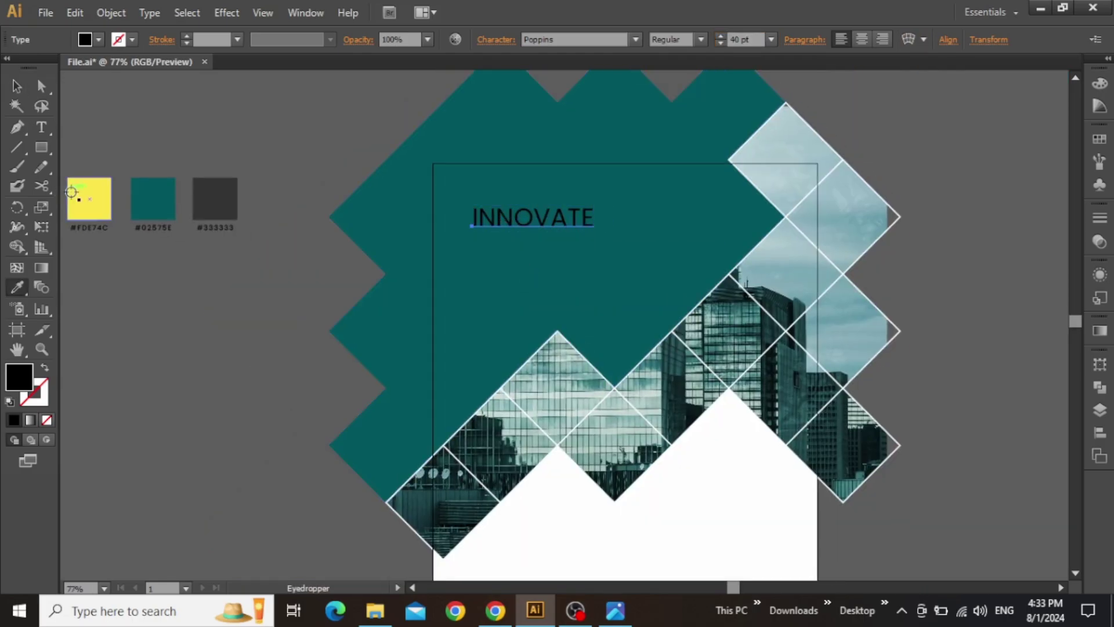
{"action": "left_click", "coordinate": [90, 194]}
{"action": "left_click", "coordinate": [701, 39]}
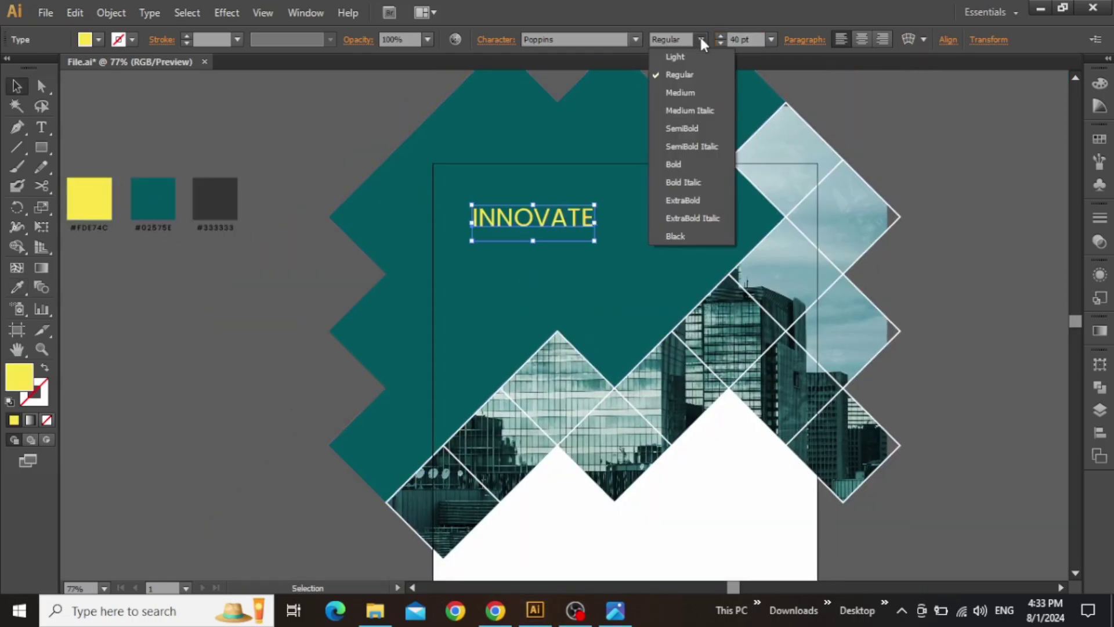
{"action": "left_click", "coordinate": [698, 131]}
{"action": "left_click", "coordinate": [698, 137]}
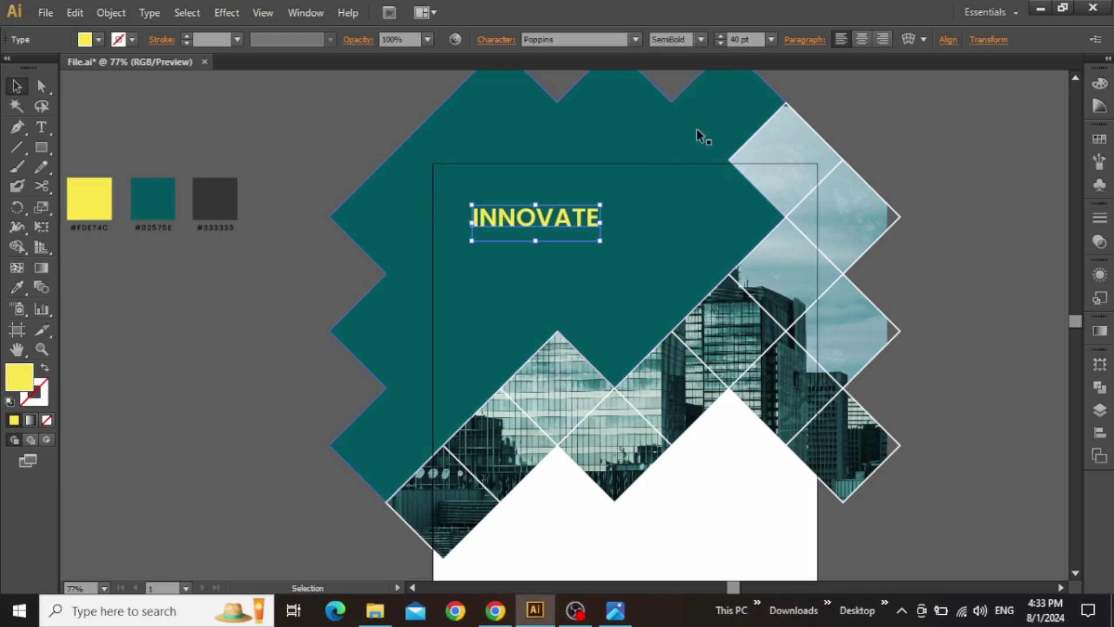
Duplicate the INNOVATE text directly below itself and change the copy's wording to YOUR BUSINESS.
{"action": "left_click_drag", "start_coordinate": [525, 211], "coordinate": [510, 240]}
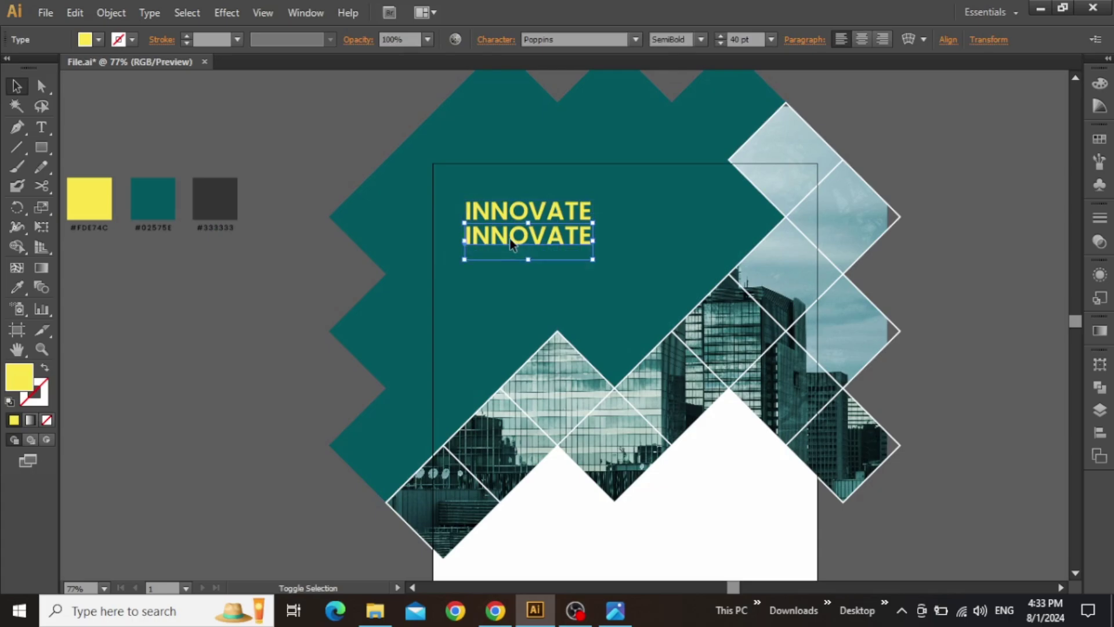
{"action": "double_click", "coordinate": [510, 244]}
{"action": "type", "text": "YOUR BUSINESS"}
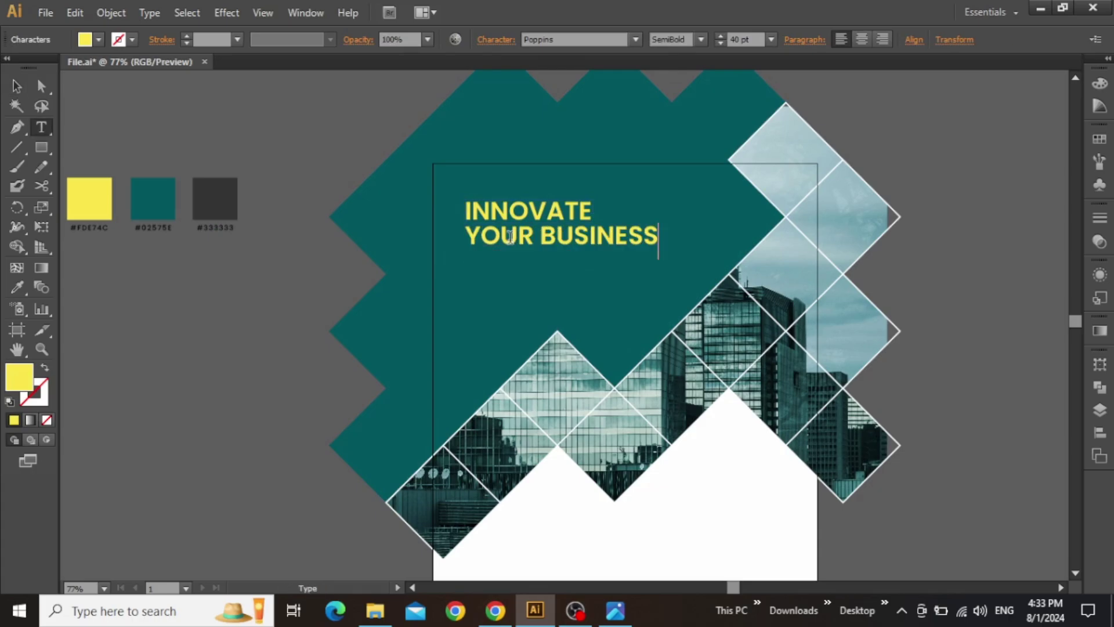
{"action": "key", "text": "Escape"}
Set the YOUR BUSINESS text to 24 pt Regular and nudge it up closer to INNOVATE.
{"action": "left_click", "coordinate": [742, 39]}
{"action": "scroll", "coordinate": [742, 40], "scroll_direction": "down", "scroll_amount": 17}
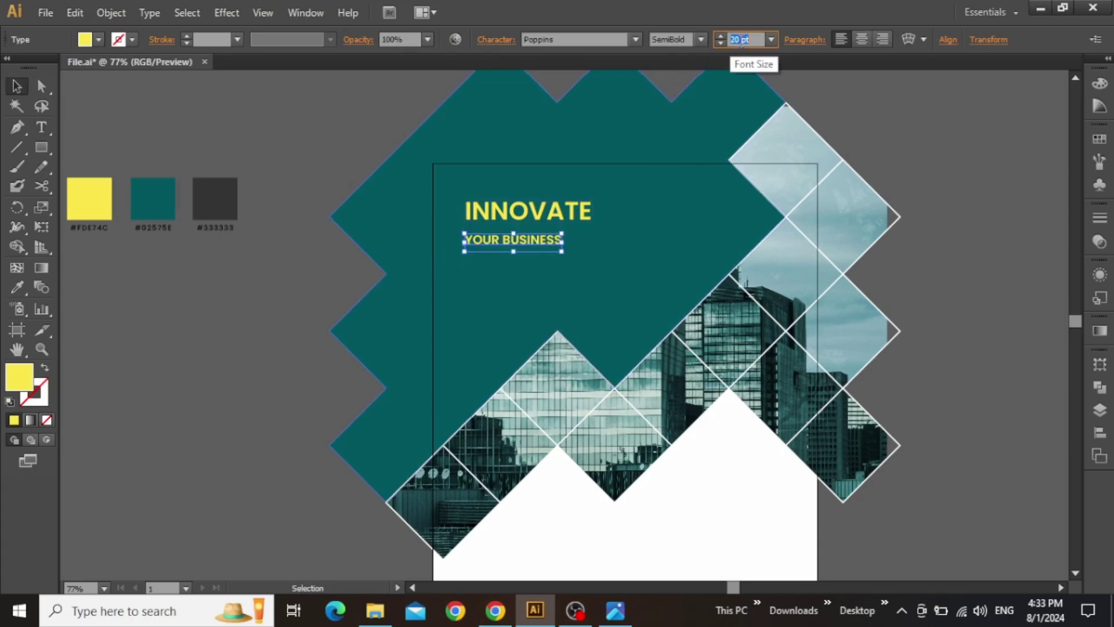
{"action": "scroll", "coordinate": [741, 40], "scroll_direction": "up", "scroll_amount": 1}
{"action": "left_click", "coordinate": [702, 39]}
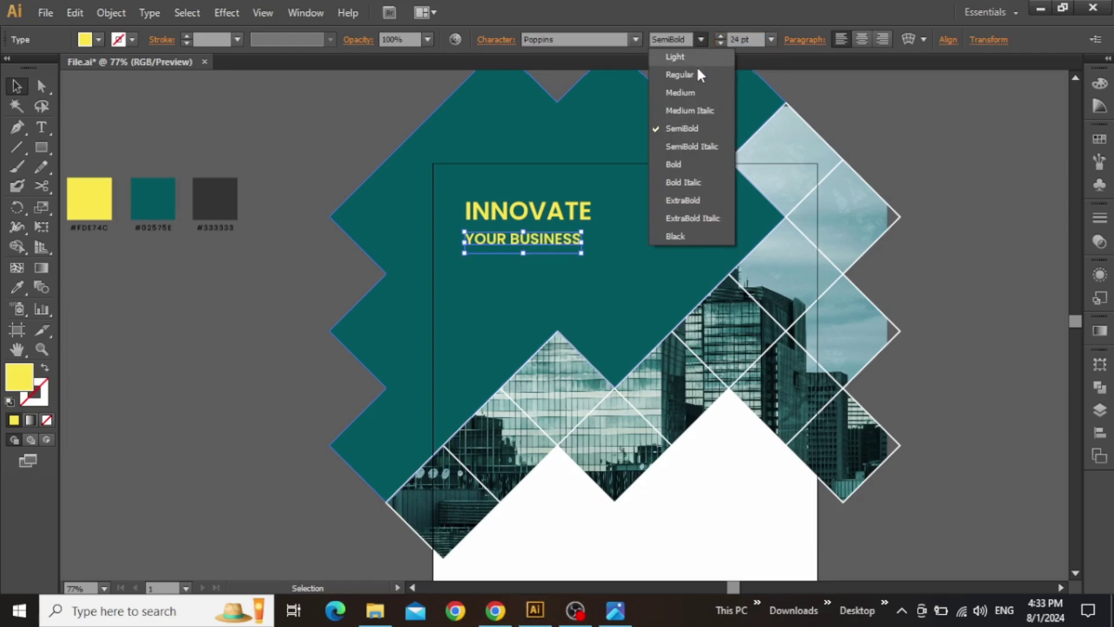
{"action": "left_click", "coordinate": [693, 68]}
{"action": "key", "text": "Up"}
{"action": "key", "text": "Up"}
{"action": "key", "text": "Up"}
{"action": "key", "text": "Up"}
{"action": "key", "text": "Up"}
{"action": "key", "text": "Up"}
{"action": "key", "text": "Up"}
{"action": "left_click", "coordinate": [917, 178]}
Increase the INNOVATE headline's font size slightly.
{"action": "left_click", "coordinate": [572, 212]}
{"action": "left_click", "coordinate": [749, 39]}
{"action": "scroll", "coordinate": [749, 39], "scroll_direction": "up", "scroll_amount": 4}
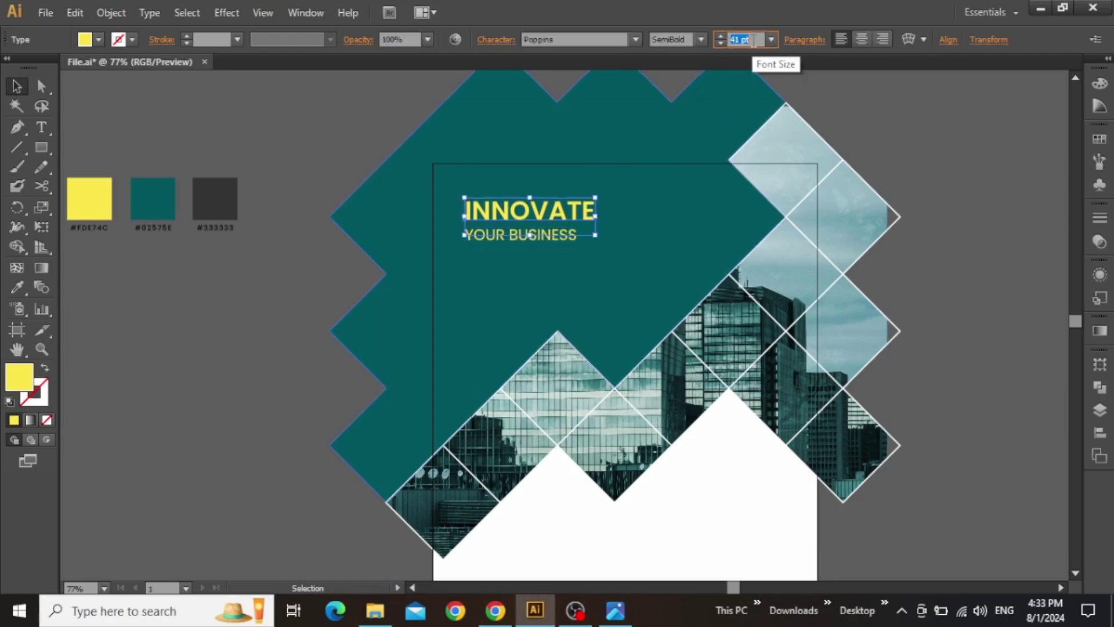
Shift the INNOVATE and YOUR BUSINESS lines together slightly up and to the left.
{"action": "left_click", "coordinate": [539, 238]}
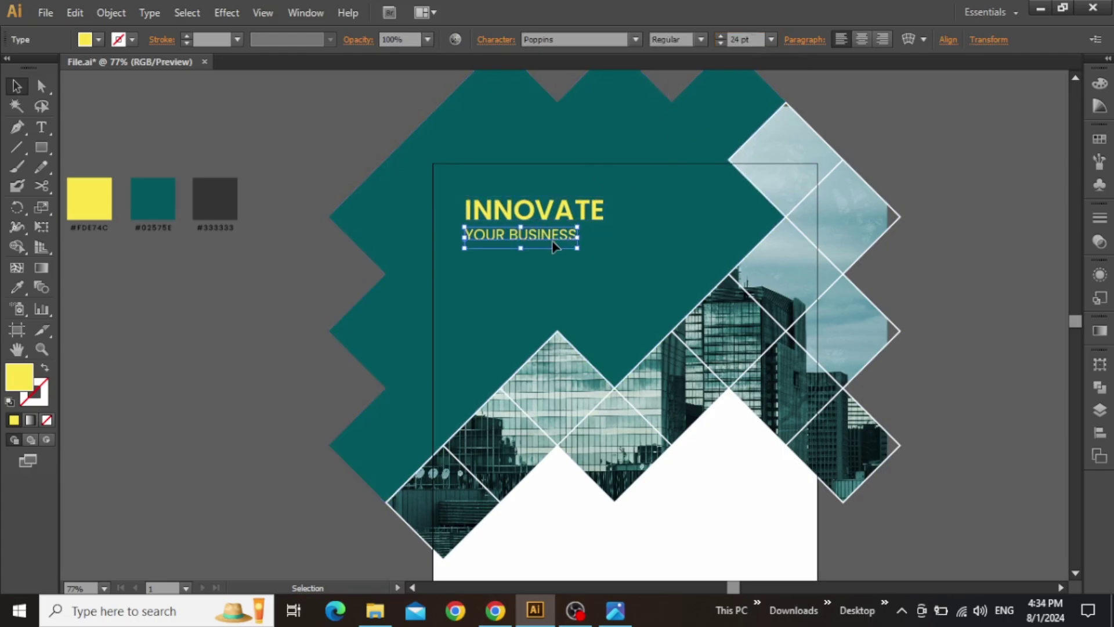
{"action": "left_click", "coordinate": [561, 219], "text": "shift"}
{"action": "left_click_drag", "start_coordinate": [568, 215], "coordinate": [512, 209]}
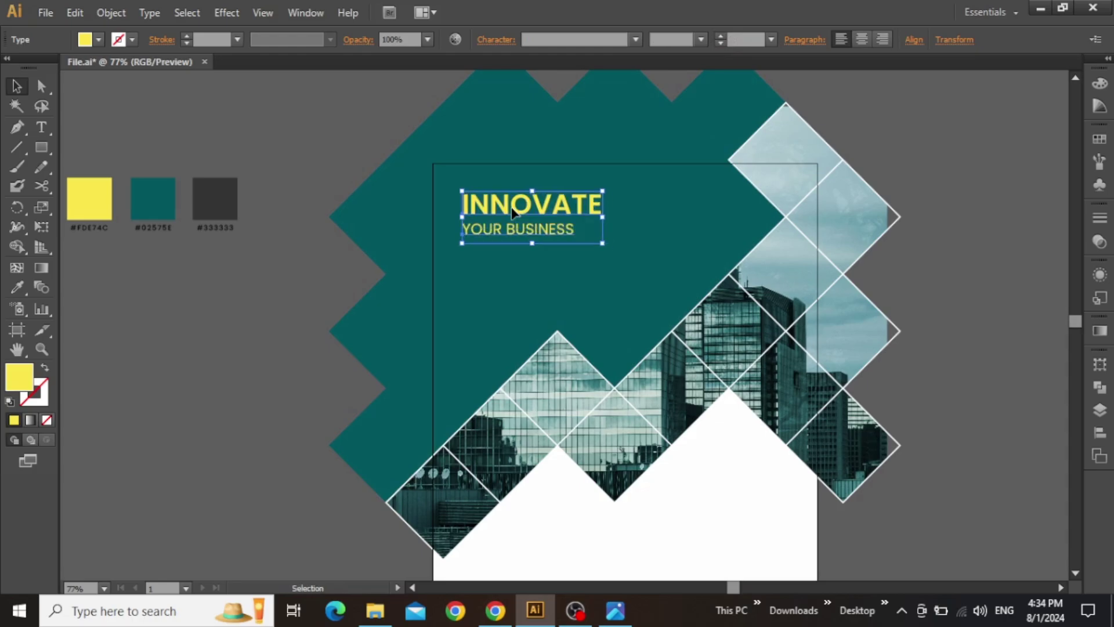
{"action": "left_click", "coordinate": [365, 264]}
Draw a short vertical line below YOUR BUSINESS, in line with the text's left edge.
{"action": "scroll", "coordinate": [308, 276], "scroll_direction": "up", "scroll_amount": 1}
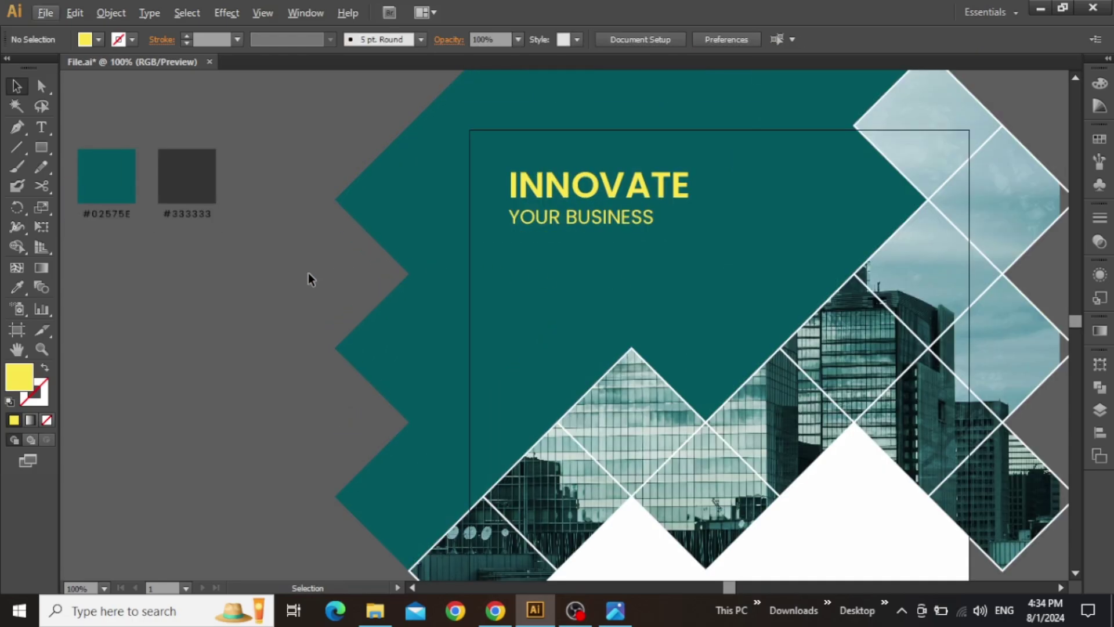
{"action": "left_click_drag", "start_coordinate": [301, 281], "coordinate": [390, 345]}
{"action": "left_click", "coordinate": [17, 147]}
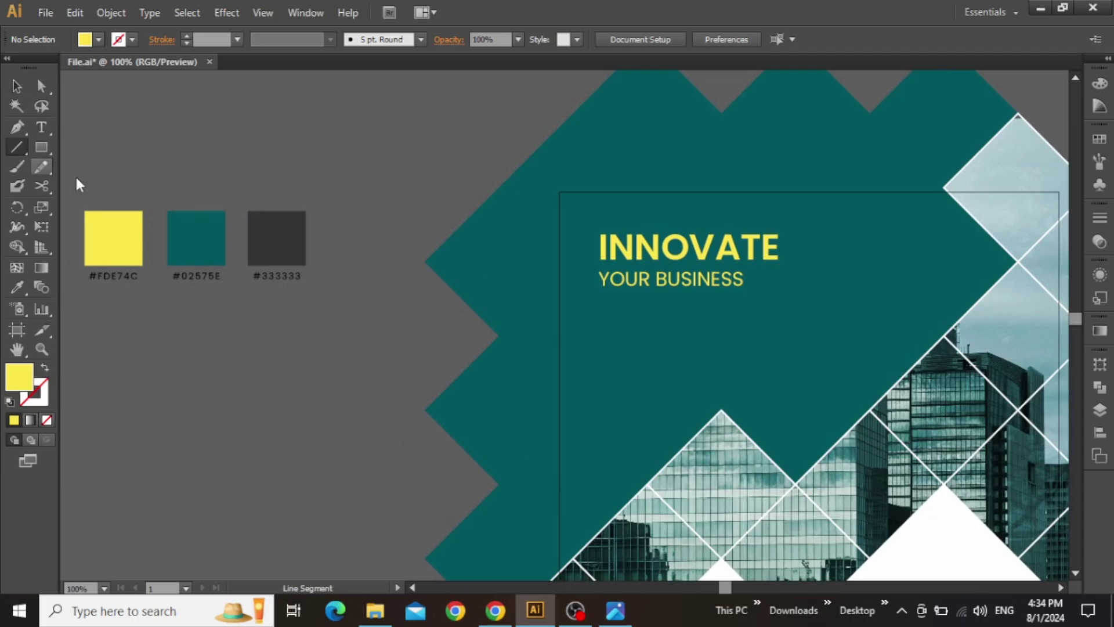
{"action": "mouse_move", "coordinate": [599, 285]}
{"action": "left_mouse_down"}
{"action": "mouse_move", "coordinate": [600, 380]}
{"action": "mouse_move", "coordinate": [695, 382]}
{"action": "left_mouse_up"}
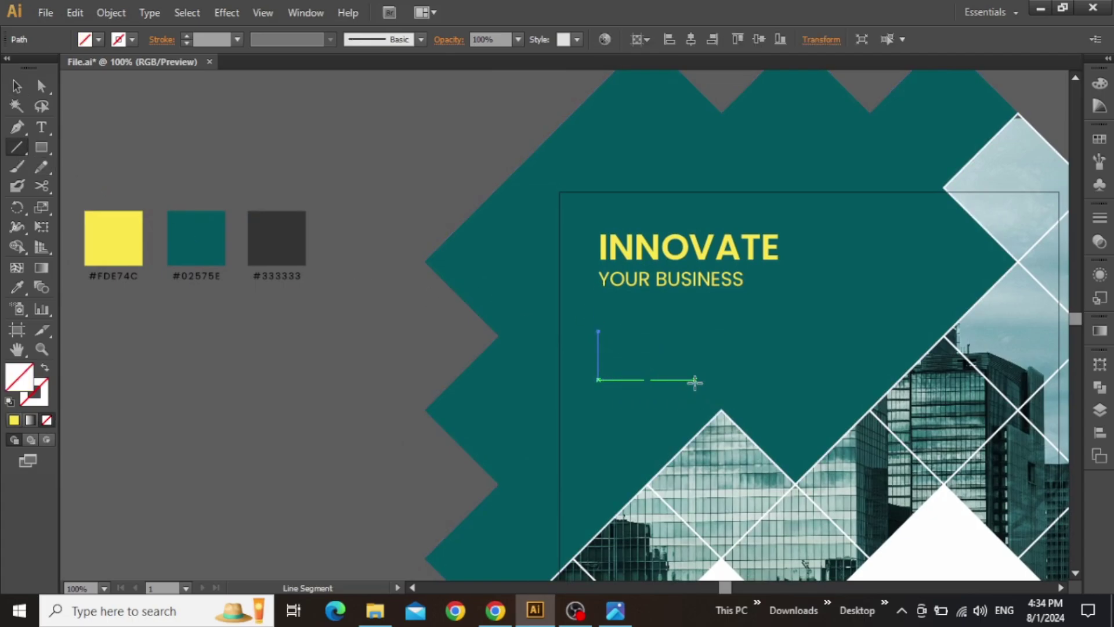
{"action": "key", "text": "ctrl+z"}
{"action": "key", "text": "v"}
Give the short vertical line a 2 pt stroke in yellow #FDE74C.
{"action": "left_click", "coordinate": [45, 387]}
{"action": "double_click", "coordinate": [46, 393]}
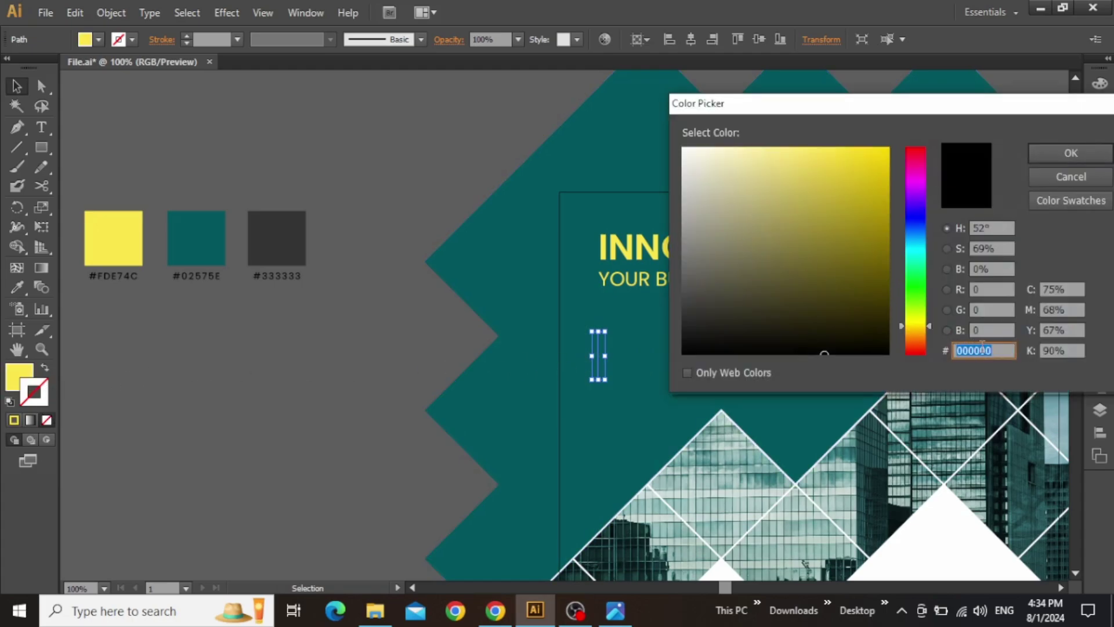
{"action": "type", "text": "FDE74C"}
{"action": "left_click", "coordinate": [1071, 153]}
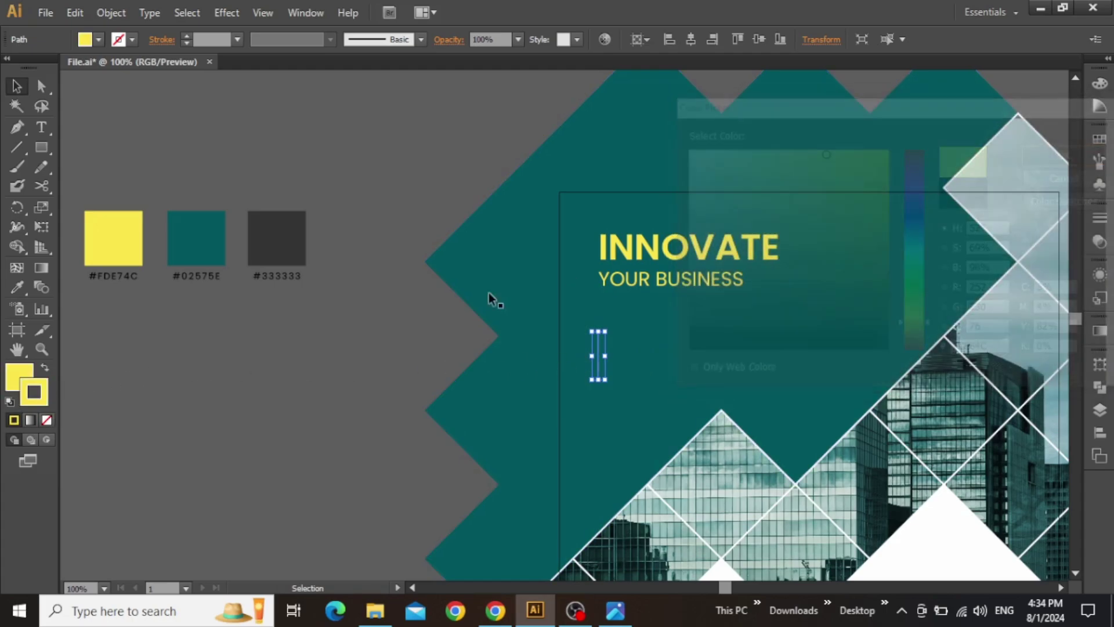
{"action": "left_click", "coordinate": [187, 36]}
{"action": "left_click", "coordinate": [363, 150]}
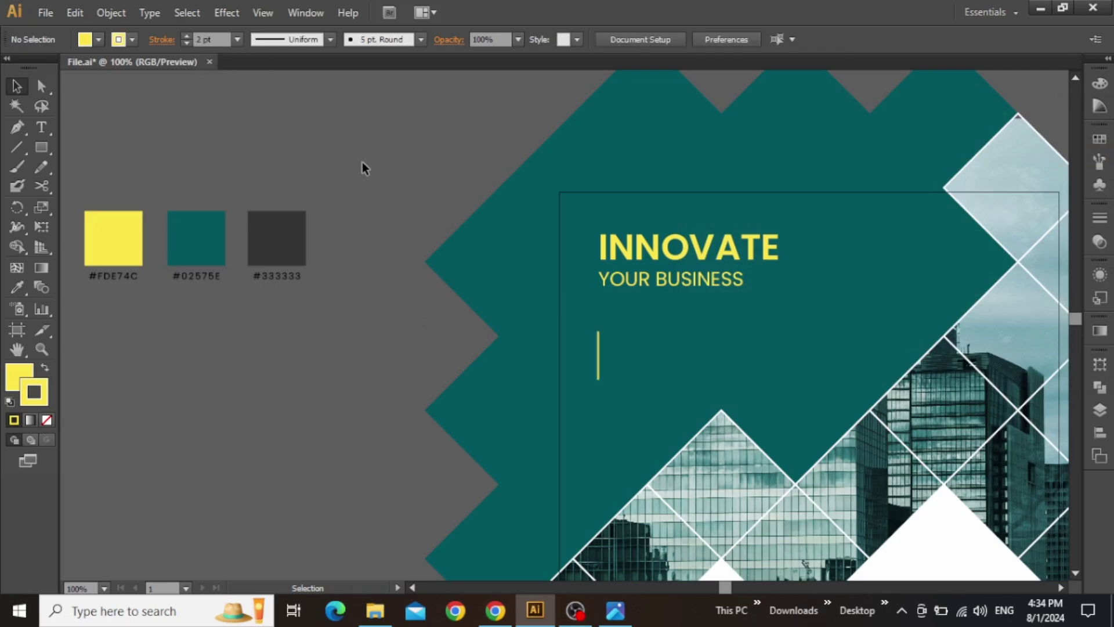
Add "With cutting-edge design solutions that captivate and engage. Let’s create something extraordinary together!" beside the yellow line in 12 pt Manrope Light.
{"action": "left_click_drag", "start_coordinate": [418, 350], "coordinate": [280, 298]}
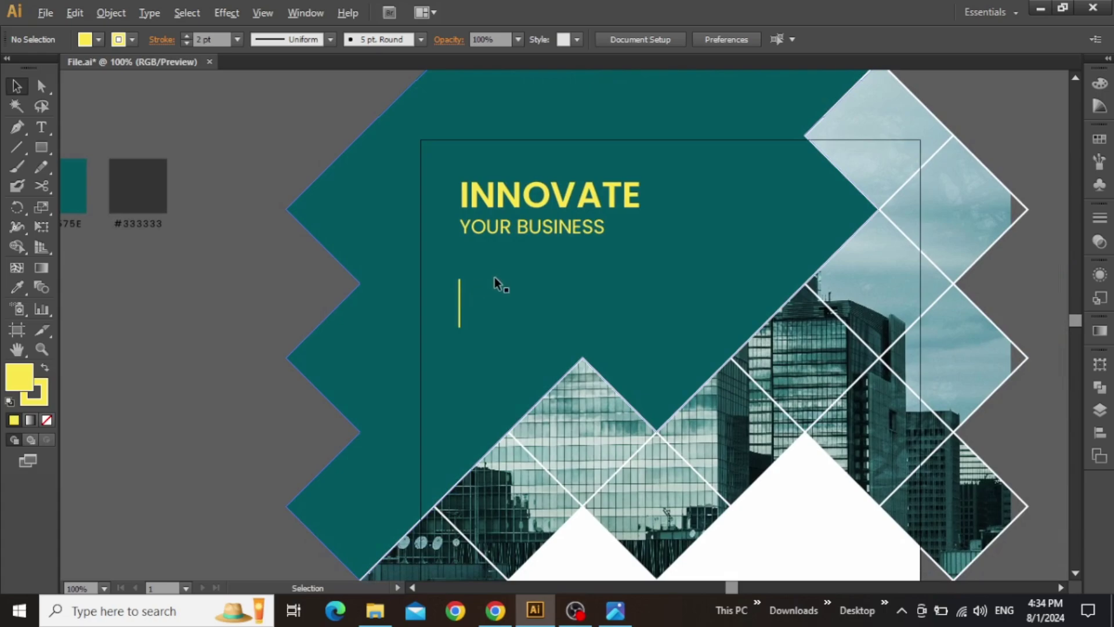
{"action": "scroll", "coordinate": [495, 277], "scroll_direction": "up", "scroll_amount": 1}
{"action": "left_click_drag", "start_coordinate": [506, 212], "coordinate": [506, 301]}
{"action": "double_click", "coordinate": [508, 300]}
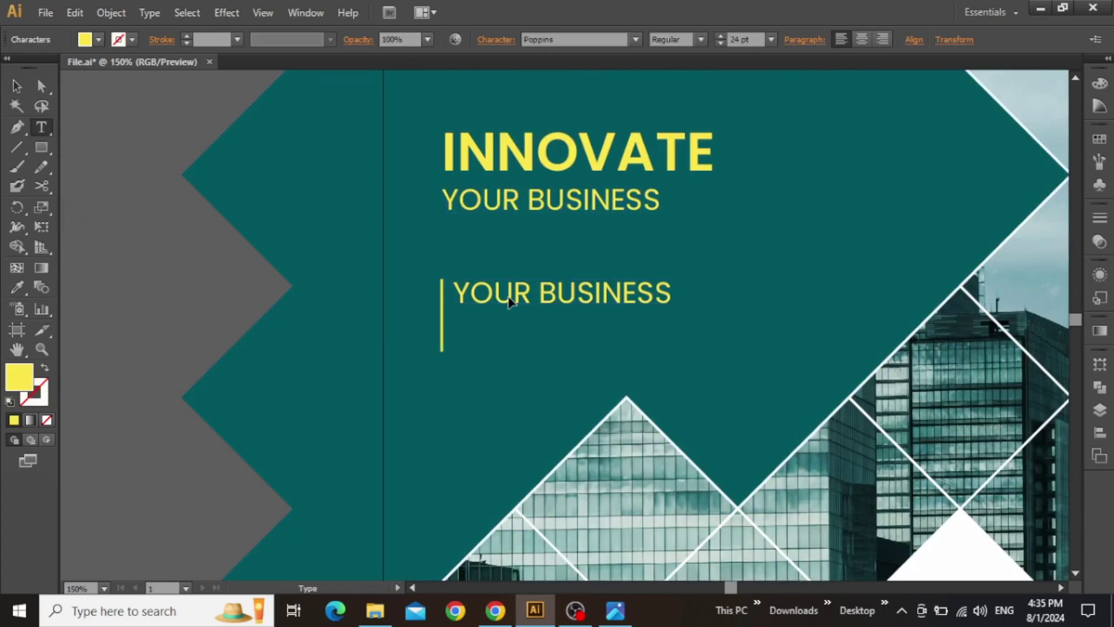
{"action": "key", "text": "ctrl+a"}
{"action": "scroll", "coordinate": [553, 298], "scroll_direction": "up", "scroll_amount": 1}
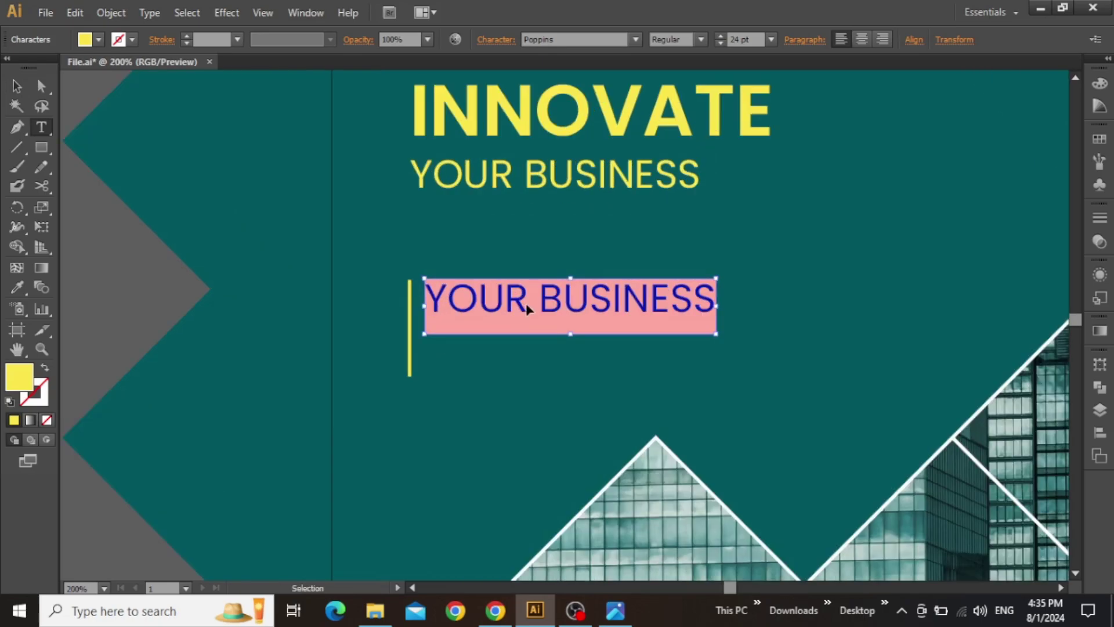
{"action": "type", "text": "With cutting-edge design solutions that captivate and engage. Let’s create something extraordinary together!"}
{"action": "key", "text": "Escape"}
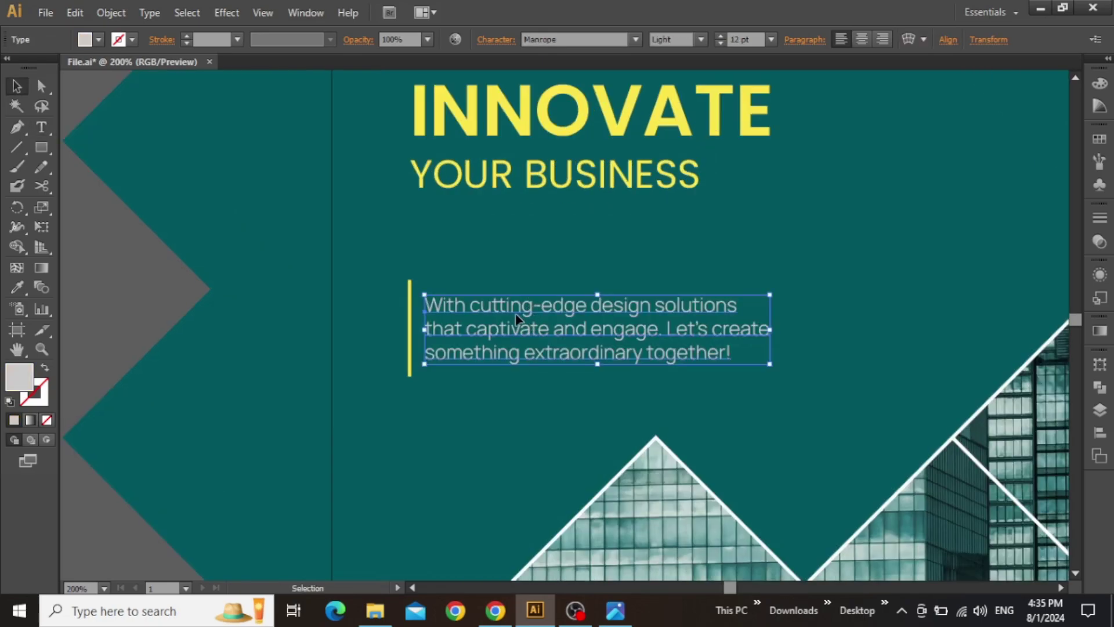
Adjust the paragraph text's fill to a light warm grey.
{"action": "double_click", "coordinate": [26, 376]}
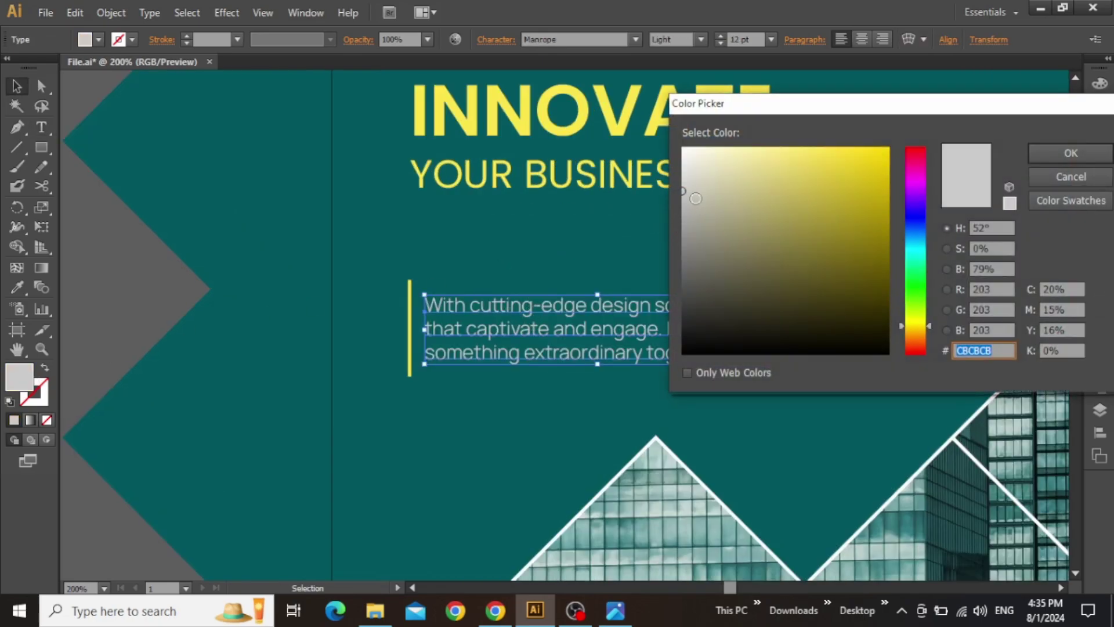
{"action": "mouse_move", "coordinate": [690, 191]}
{"action": "left_mouse_down"}
{"action": "mouse_move", "coordinate": [688, 200]}
{"action": "mouse_move", "coordinate": [687, 188]}
{"action": "left_mouse_up"}
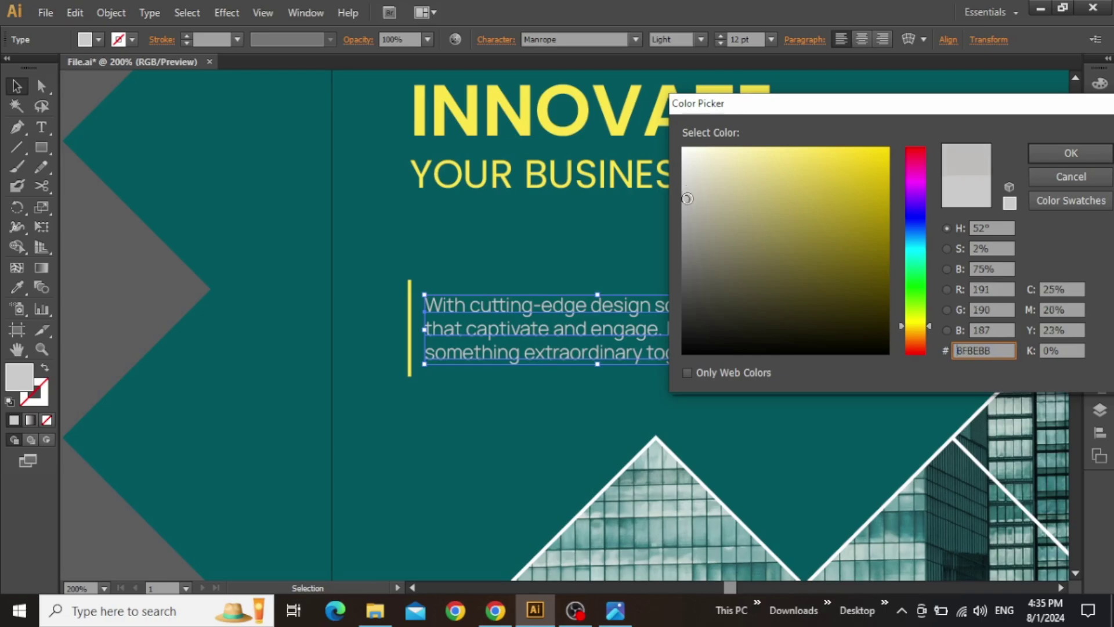
{"action": "left_click", "coordinate": [1061, 156]}
{"action": "key", "text": "ctrl+0"}
{"action": "left_click", "coordinate": [845, 265]}
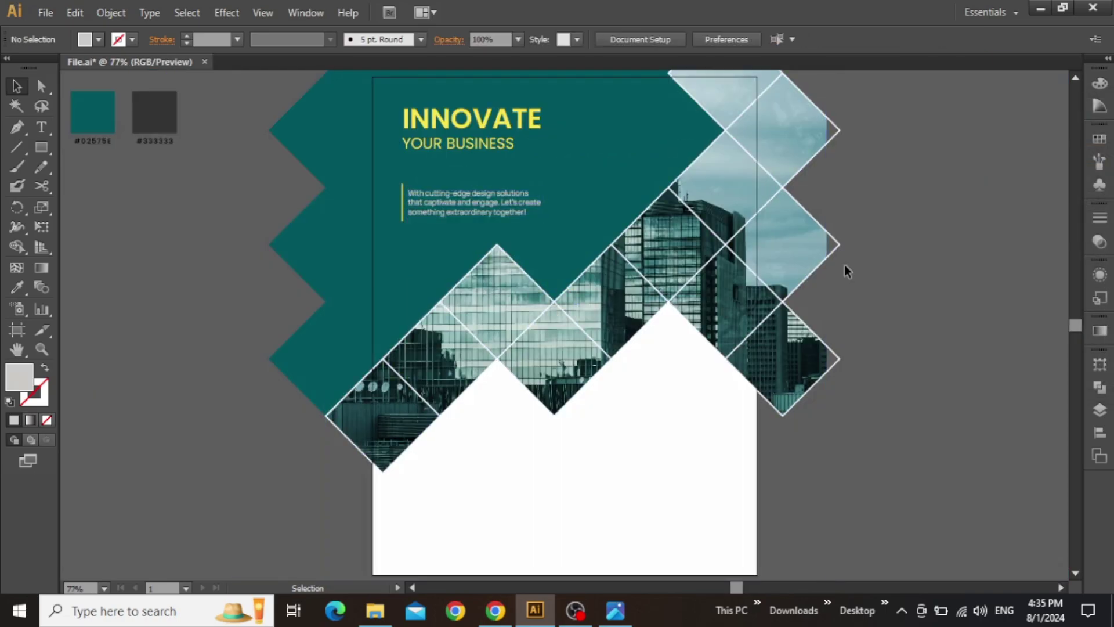
Nudge the INNOVATE and YOUR BUSINESS lines together down toward the paragraph and slightly right.
{"action": "scroll", "coordinate": [874, 261], "scroll_direction": "up", "scroll_amount": 3}
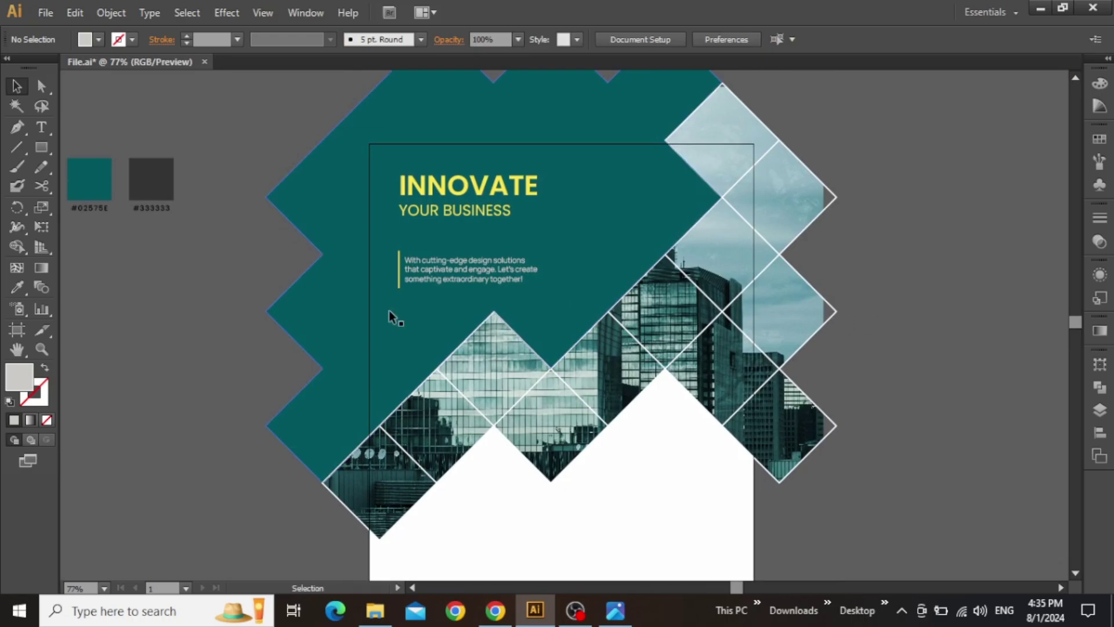
{"action": "left_click", "coordinate": [451, 209]}
{"action": "left_click", "coordinate": [466, 187], "text": "shift"}
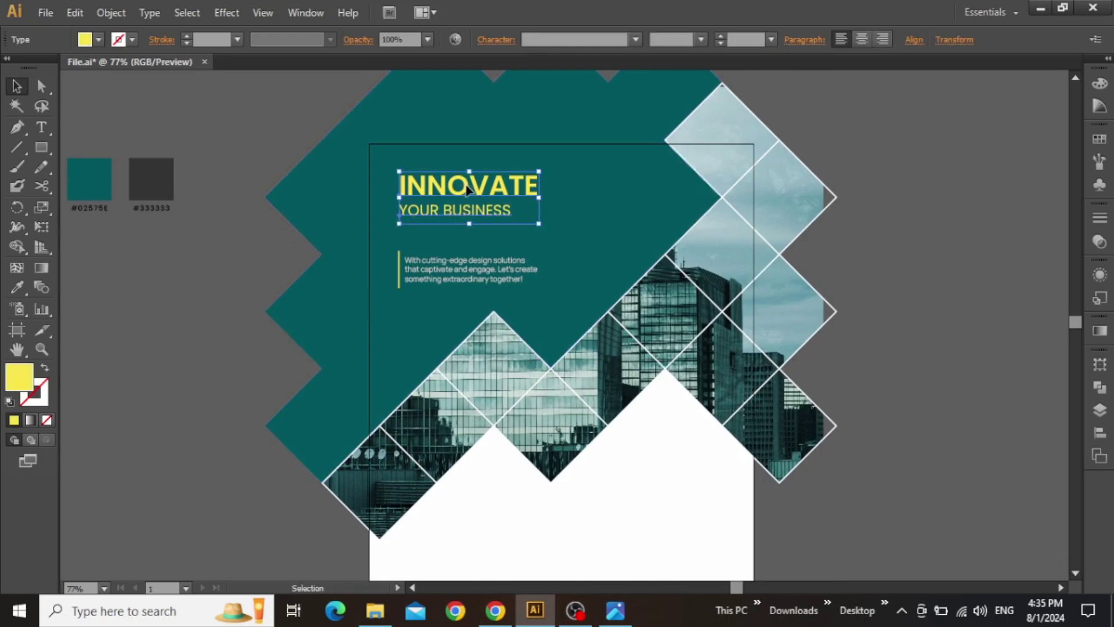
{"action": "key", "text": "Down"}
{"action": "key", "text": "Down"}
{"action": "key", "text": "Down"}
{"action": "key", "text": "Down"}
{"action": "key", "text": "Down"}
{"action": "key", "text": "Down"}
{"action": "key", "text": "Down"}
{"action": "key", "text": "Down"}
{"action": "key", "text": "Down"}
{"action": "key", "text": "Down"}
{"action": "key", "text": "Down"}
{"action": "key", "text": "Down"}
{"action": "key", "text": "Down"}
{"action": "key", "text": "Down"}
{"action": "key", "text": "Down"}
{"action": "key", "text": "Down"}
{"action": "key", "text": "Down"}
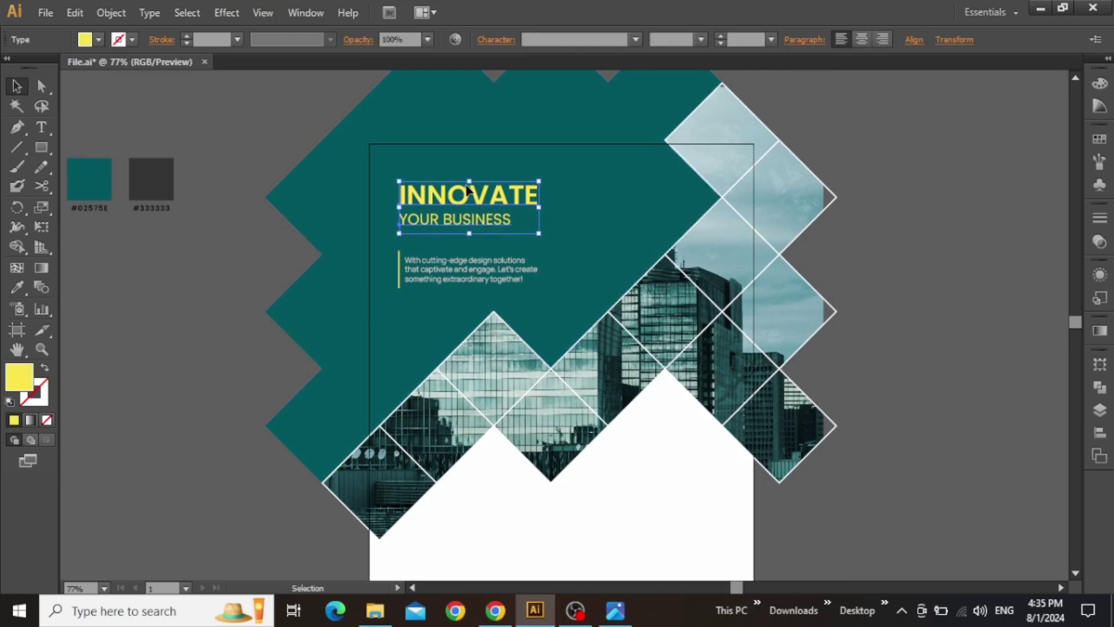
{"action": "key", "text": "Right"}
{"action": "key", "text": "Right"}
{"action": "key", "text": "Right"}
{"action": "key", "text": "Right"}
{"action": "key", "text": "Right"}
{"action": "key", "text": "Right"}
{"action": "key", "text": "Right"}
{"action": "key", "text": "Right"}
{"action": "key", "text": "Right"}
{"action": "key", "text": "Right"}
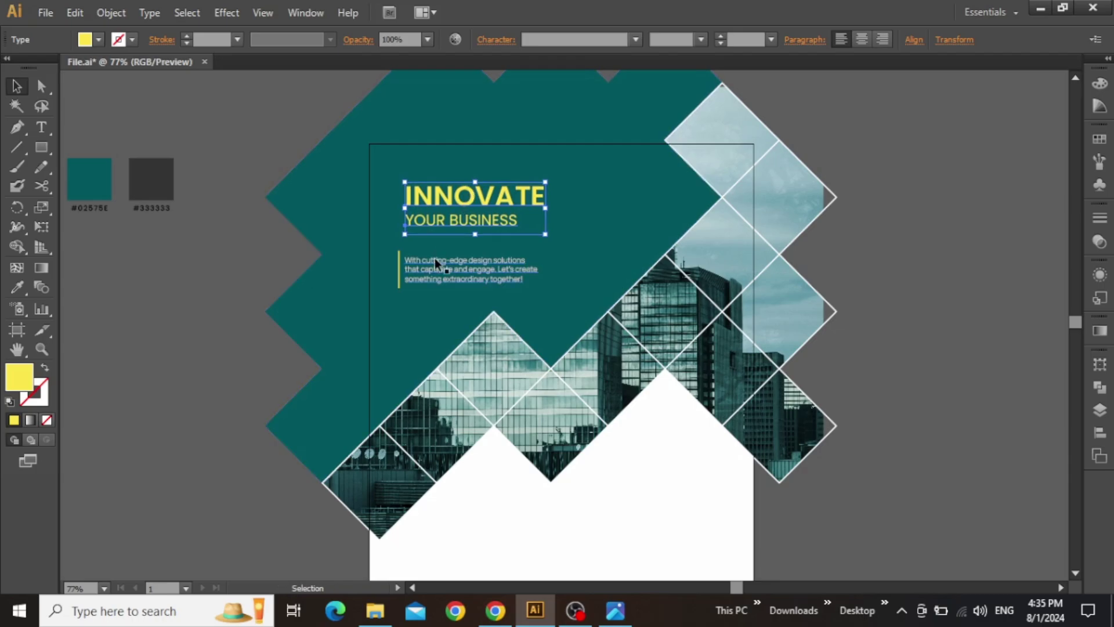
Move the paragraph and its yellow line right to align with the headline, and slightly up.
{"action": "left_click", "coordinate": [434, 259]}
{"action": "left_click", "coordinate": [399, 260], "text": "shift"}
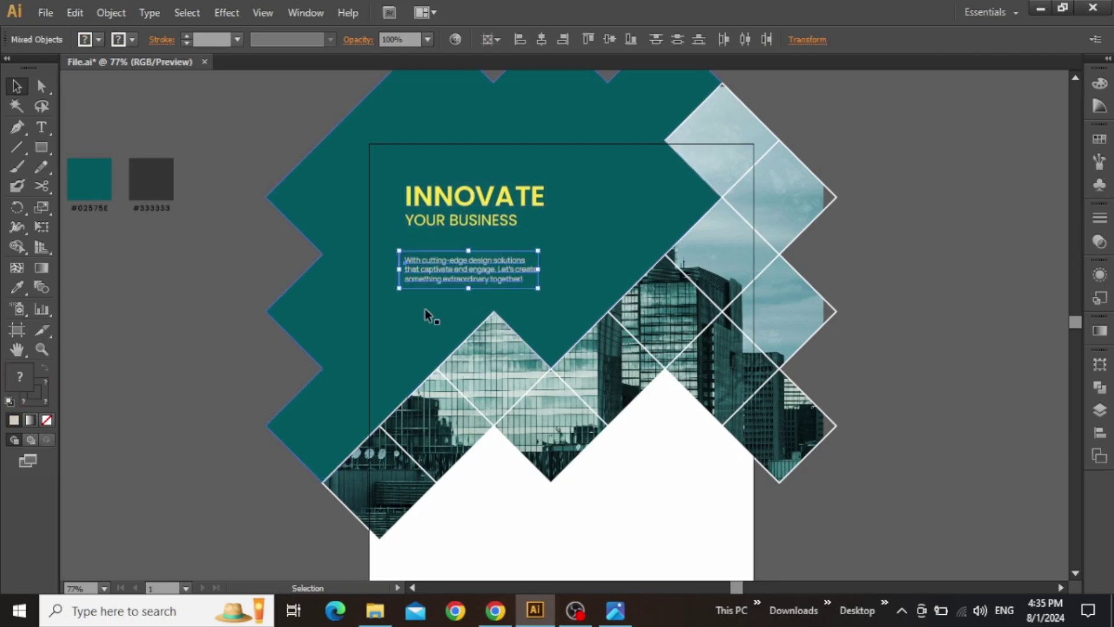
{"action": "key", "text": "shift+Right"}
{"action": "key", "text": "Right"}
{"action": "key", "text": "Right"}
{"action": "key", "text": "Right"}
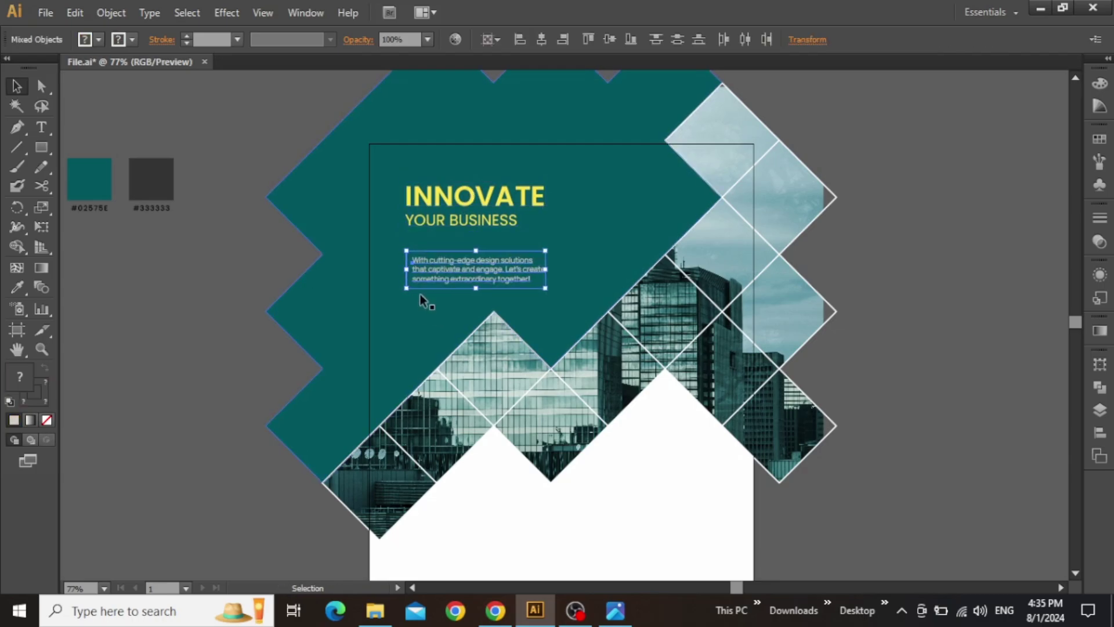
{"action": "key", "text": "shift+Up"}
{"action": "left_click", "coordinate": [931, 256]}
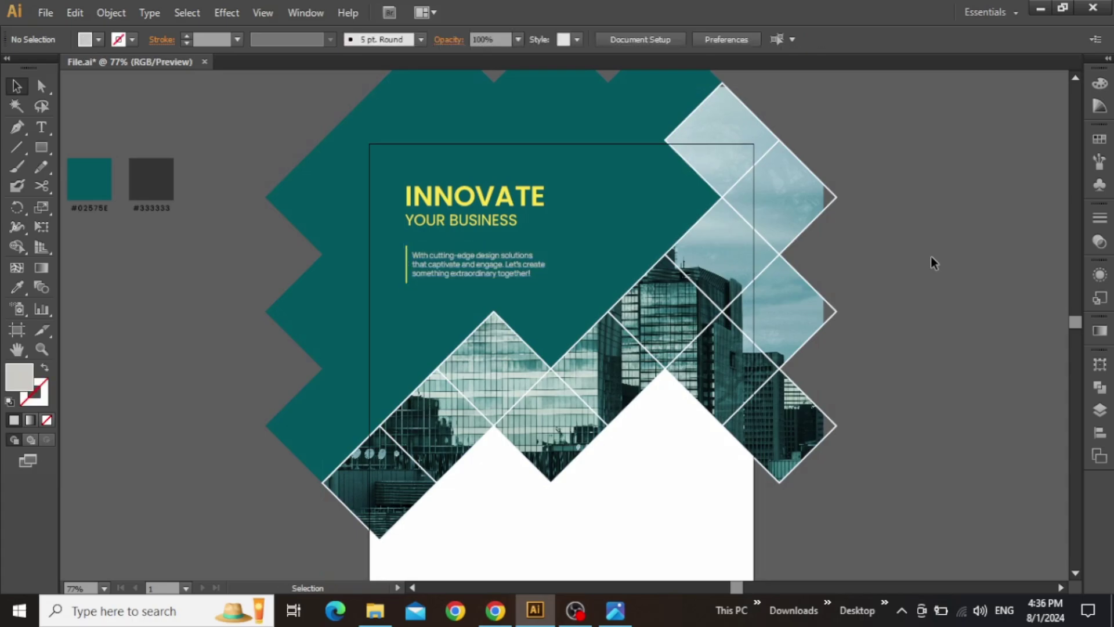
Copy the YOUR BUSINESS text onto the white area below the mosaic and recolor it with the #333333 swatch.
{"action": "left_click_drag", "start_coordinate": [928, 259], "coordinate": [938, 239]}
{"action": "left_click_drag", "start_coordinate": [926, 279], "coordinate": [951, 220]}
{"action": "left_click", "coordinate": [491, 122]}
{"action": "left_click_drag", "start_coordinate": [488, 123], "coordinate": [593, 439]}
{"action": "left_click_drag", "start_coordinate": [247, 209], "coordinate": [264, 271]}
{"action": "key", "text": "i"}
{"action": "left_click", "coordinate": [206, 139]}
{"action": "key", "text": "v"}
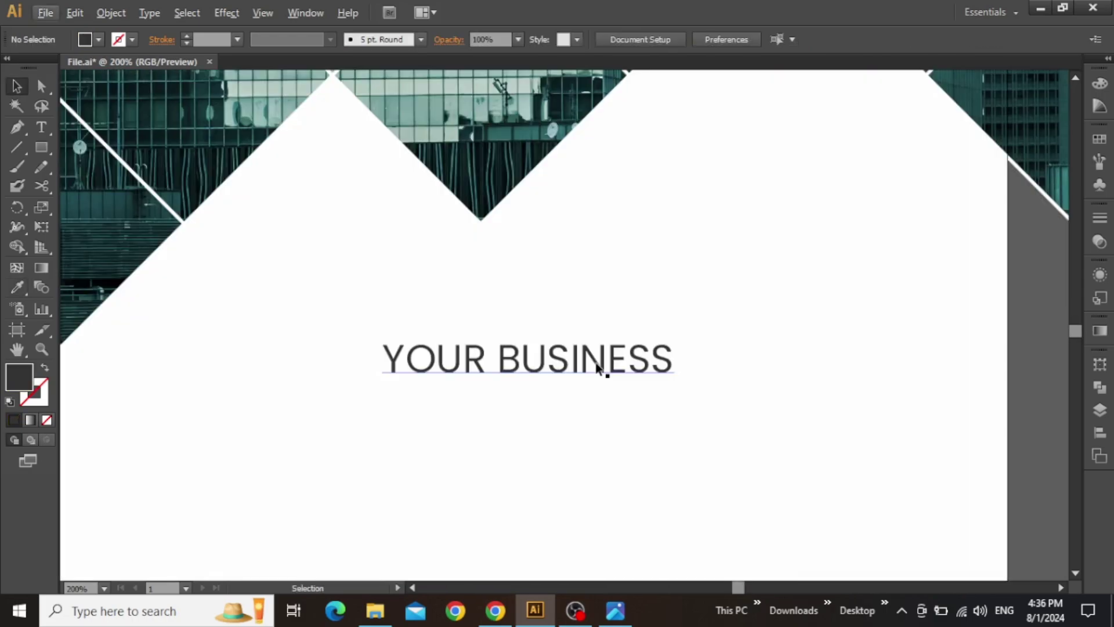
Replace the dark text copy's wording with REVAMP.
{"action": "double_click", "coordinate": [593, 362]}
{"action": "key", "text": "ctrl+a"}
{"action": "type", "text": "REVAMP"}
{"action": "key", "text": "Escape"}
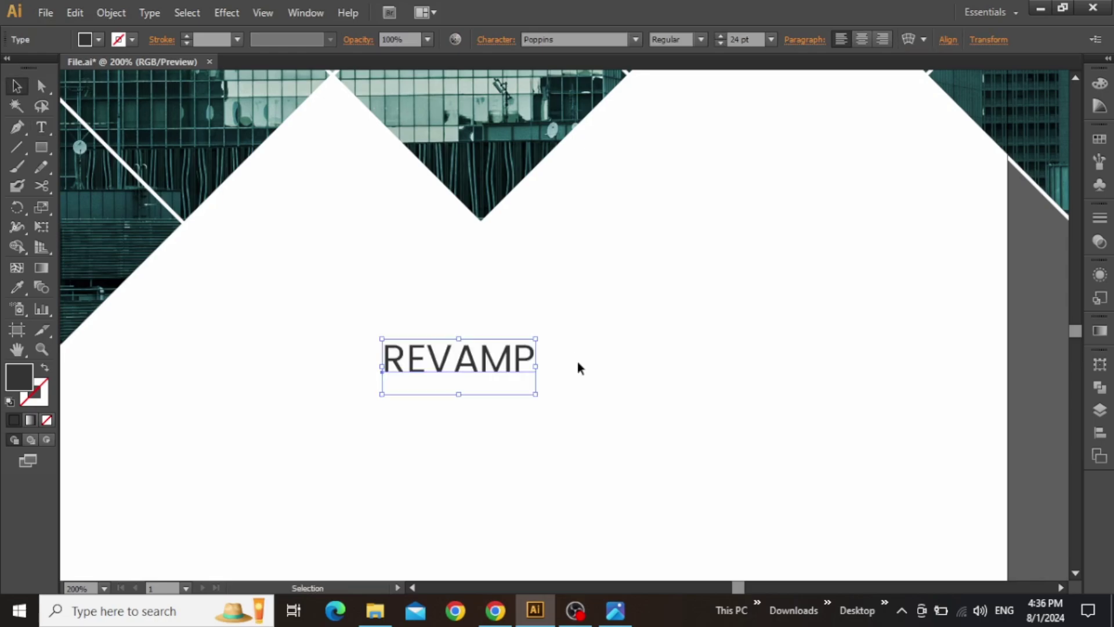
Center the REVAMP text horizontally on the artboard.
{"action": "key", "text": "ctrl+minus"}
{"action": "left_click", "coordinate": [577, 363]}
{"action": "left_click_drag", "start_coordinate": [604, 340], "coordinate": [667, 323]}
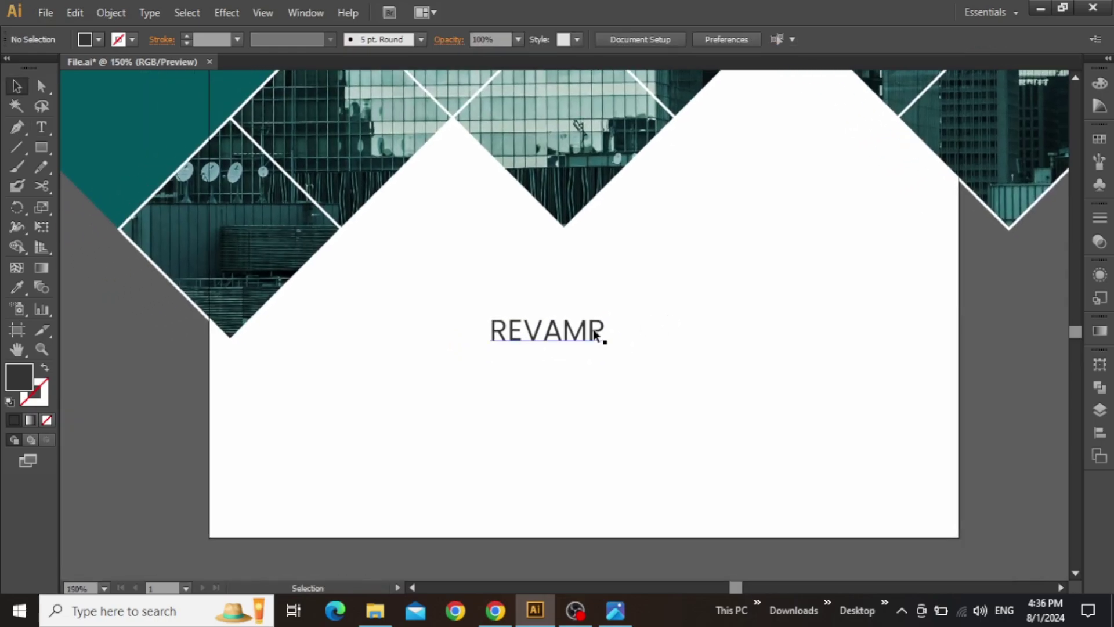
{"action": "left_click", "coordinate": [592, 331]}
{"action": "left_click", "coordinate": [1099, 432]}
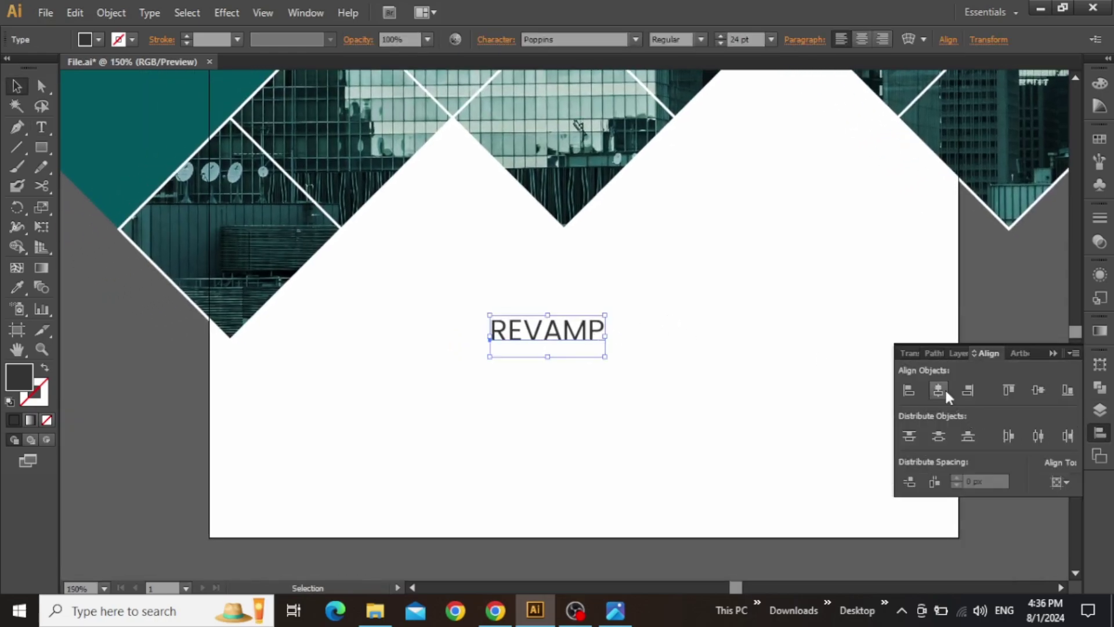
{"action": "left_click", "coordinate": [939, 390]}
{"action": "left_click", "coordinate": [1054, 354]}
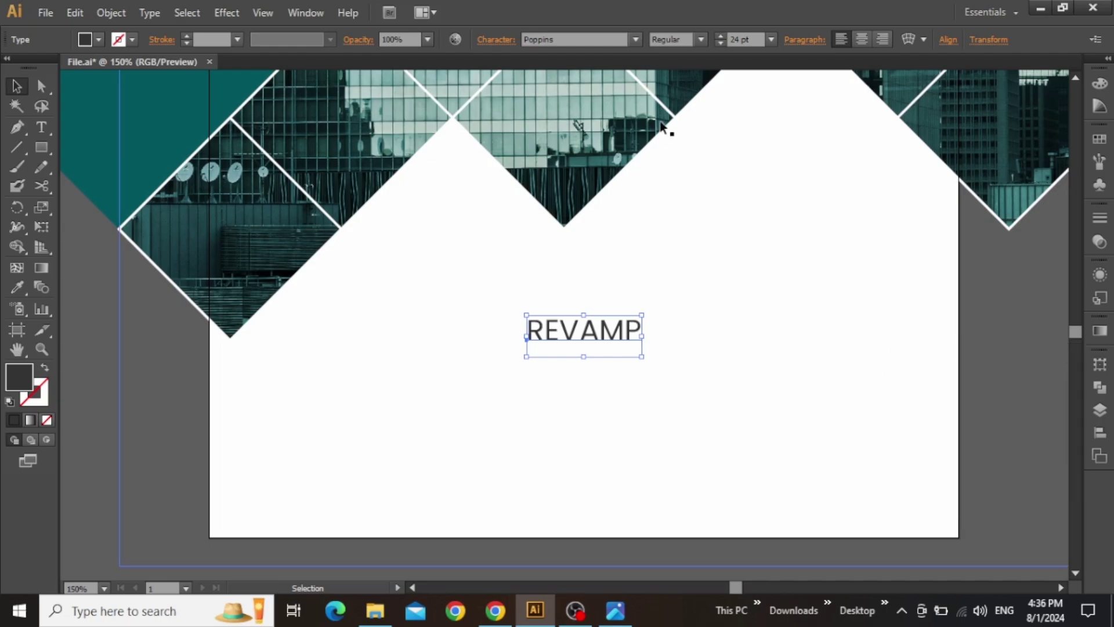
Set the REVAMP text to SemiBold and move it up closer to the mosaic.
{"action": "left_click", "coordinate": [701, 39]}
{"action": "left_click", "coordinate": [697, 128]}
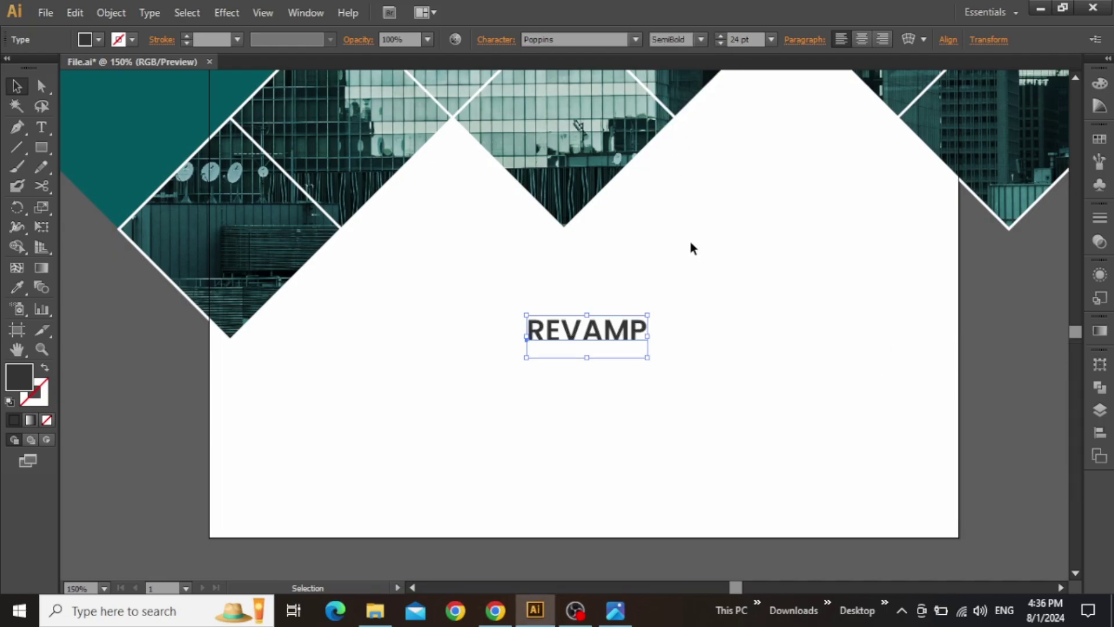
{"action": "left_click_drag", "start_coordinate": [625, 326], "coordinate": [621, 289]}
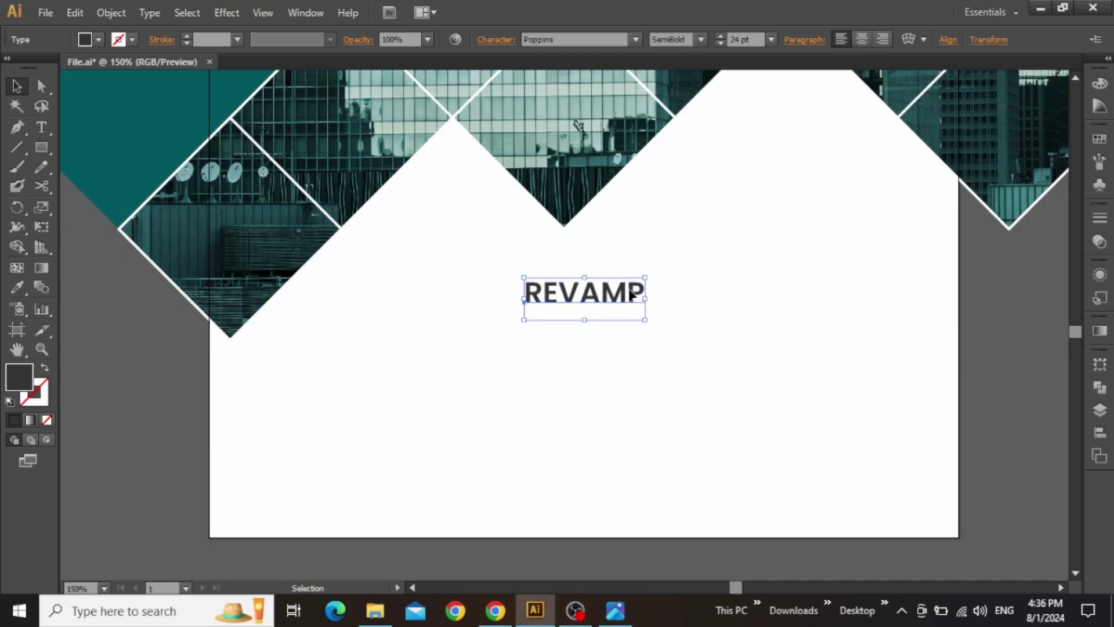
{"action": "left_click", "coordinate": [718, 298]}
Shift the teal zigzag shape and the photo mosaic together slightly left and down.
{"action": "key", "text": "ctrl+minus"}
{"action": "left_click_drag", "start_coordinate": [730, 276], "coordinate": [716, 324]}
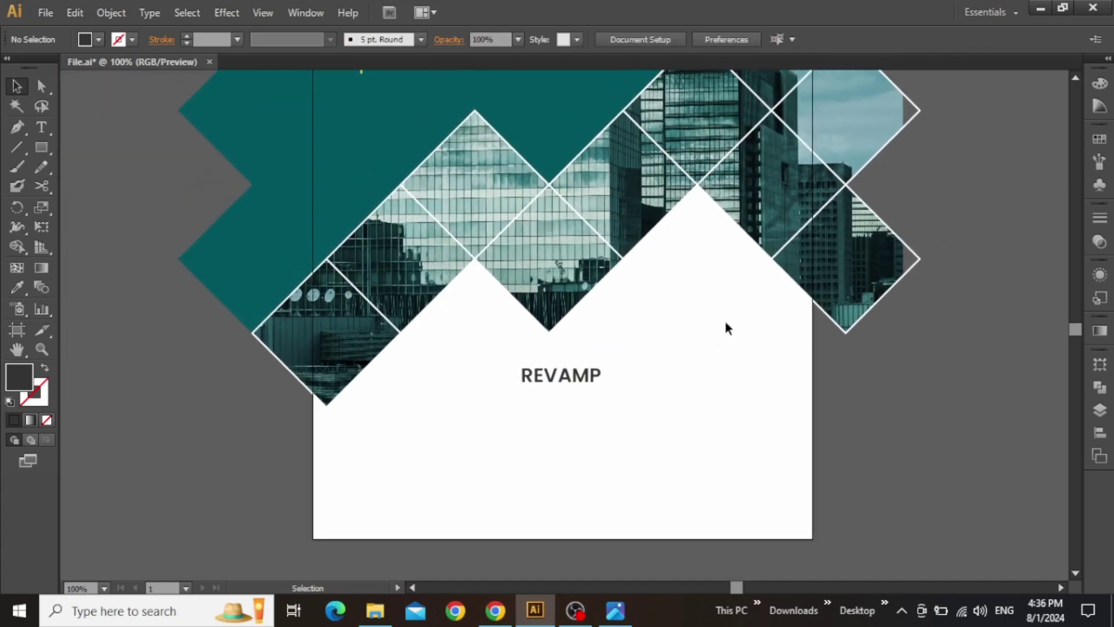
{"action": "scroll", "coordinate": [725, 318], "scroll_direction": "down", "scroll_amount": 2}
{"action": "left_click_drag", "start_coordinate": [892, 291], "coordinate": [831, 354]}
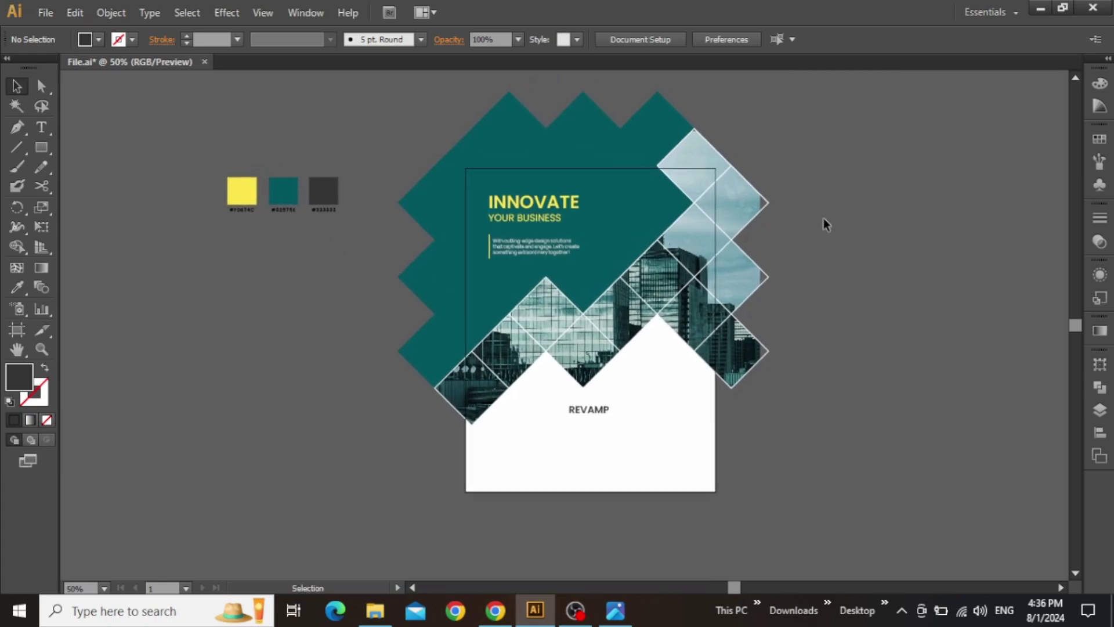
{"action": "left_click", "coordinate": [650, 269]}
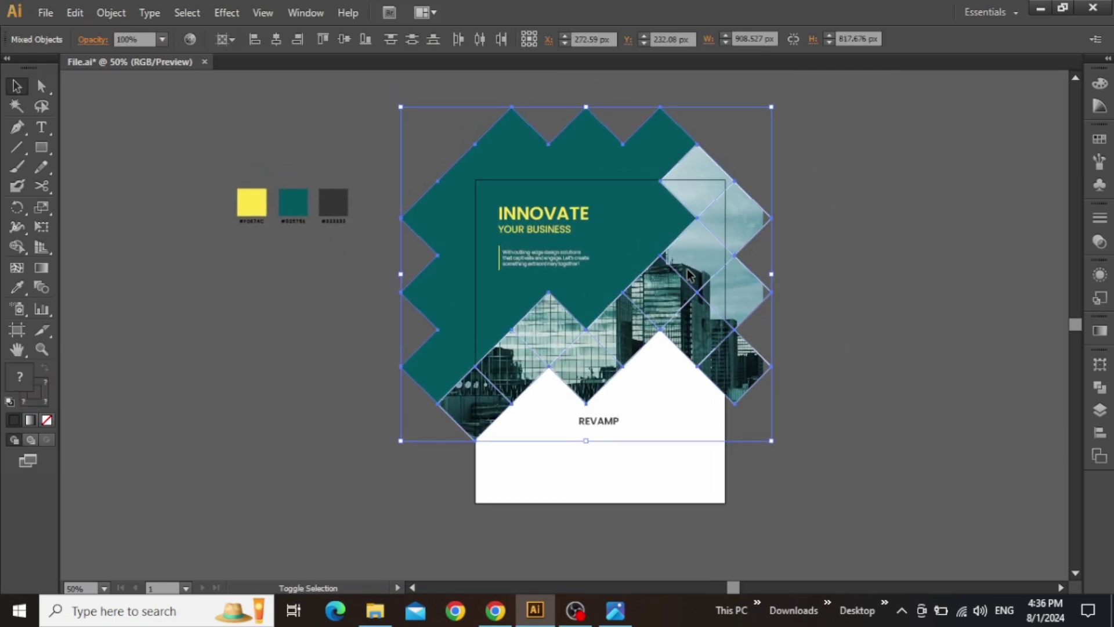
{"action": "left_click", "coordinate": [842, 304]}
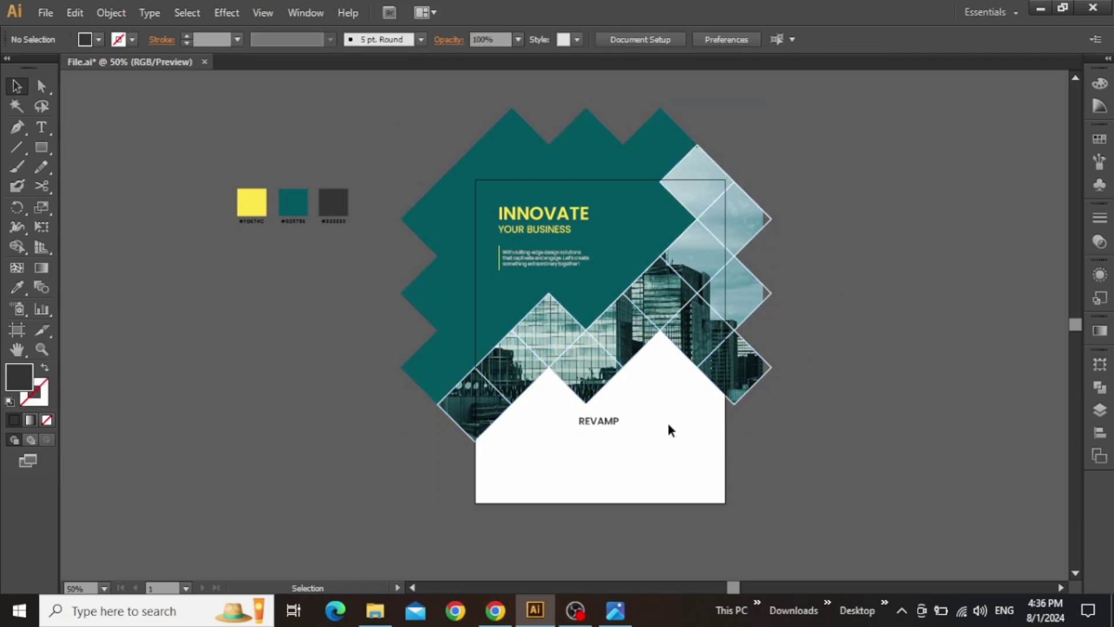
Copy the REVAMP text to the lower-left part of the white area and change the copy's wording to Method.
{"action": "key", "text": "ctrl+equal"}
{"action": "key", "text": "ctrl+equal"}
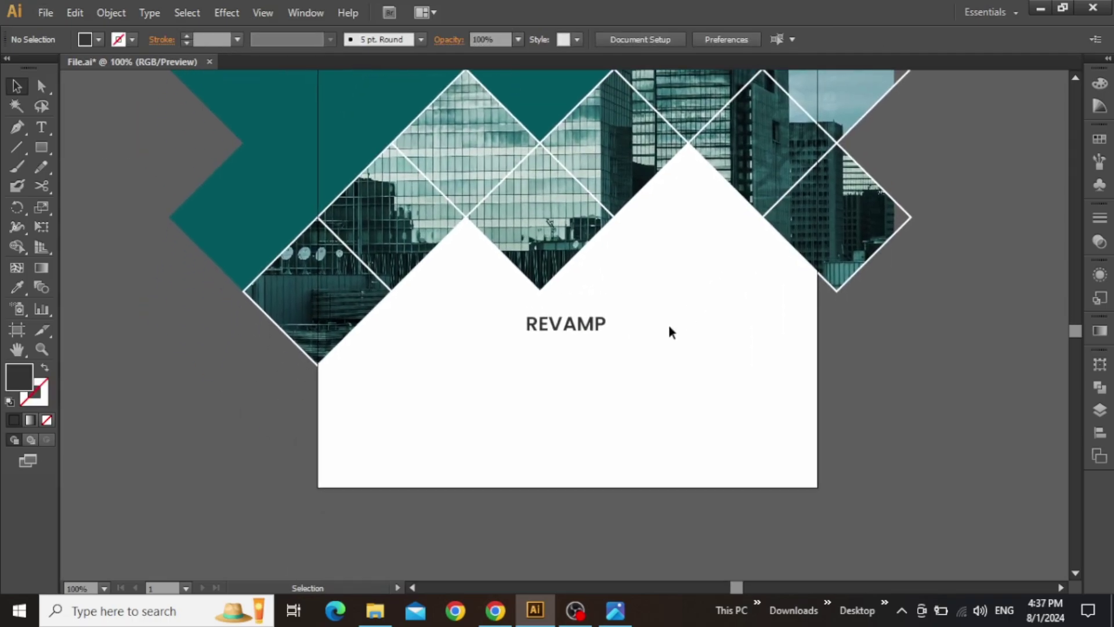
{"action": "scroll", "coordinate": [566, 346], "scroll_direction": "up", "scroll_amount": 1}
{"action": "left_click", "coordinate": [568, 349]}
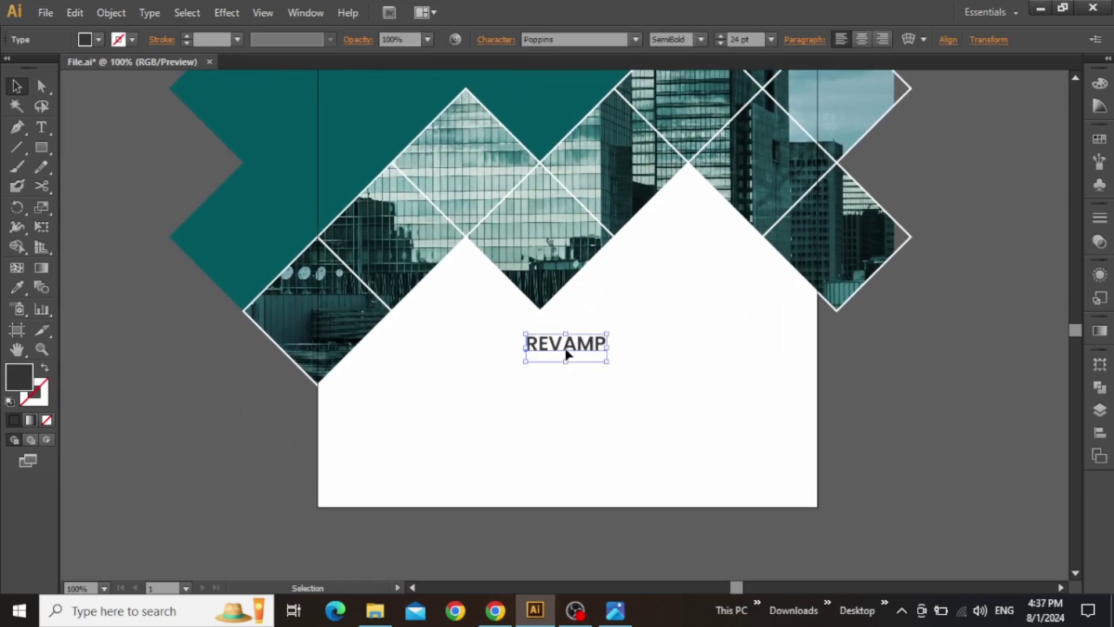
{"action": "left_click_drag", "start_coordinate": [562, 350], "coordinate": [433, 412]}
{"action": "double_click", "coordinate": [431, 418]}
{"action": "key", "text": "ctrl+a"}
{"action": "type", "text": "Method"}
{"action": "key", "text": "Escape"}
Copy the Method text to its left and change the copy's wording to 01.
{"action": "left_click_drag", "start_coordinate": [430, 410], "coordinate": [379, 413]}
{"action": "double_click", "coordinate": [378, 429]}
{"action": "key", "text": "ctrl+a"}
{"action": "type", "text": "01"}
{"action": "key", "text": "Escape"}
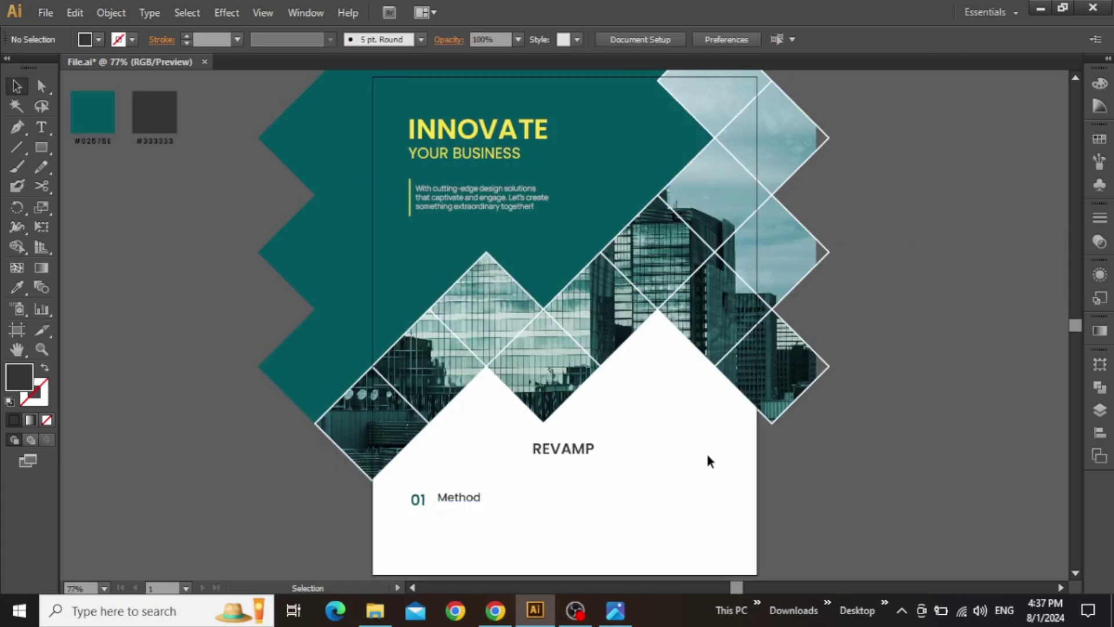
Finish the two-line description beneath Method and reposition the 01 number beside the heading and description.
{"action": "scroll", "coordinate": [702, 418], "scroll_direction": "down", "scroll_amount": 3}
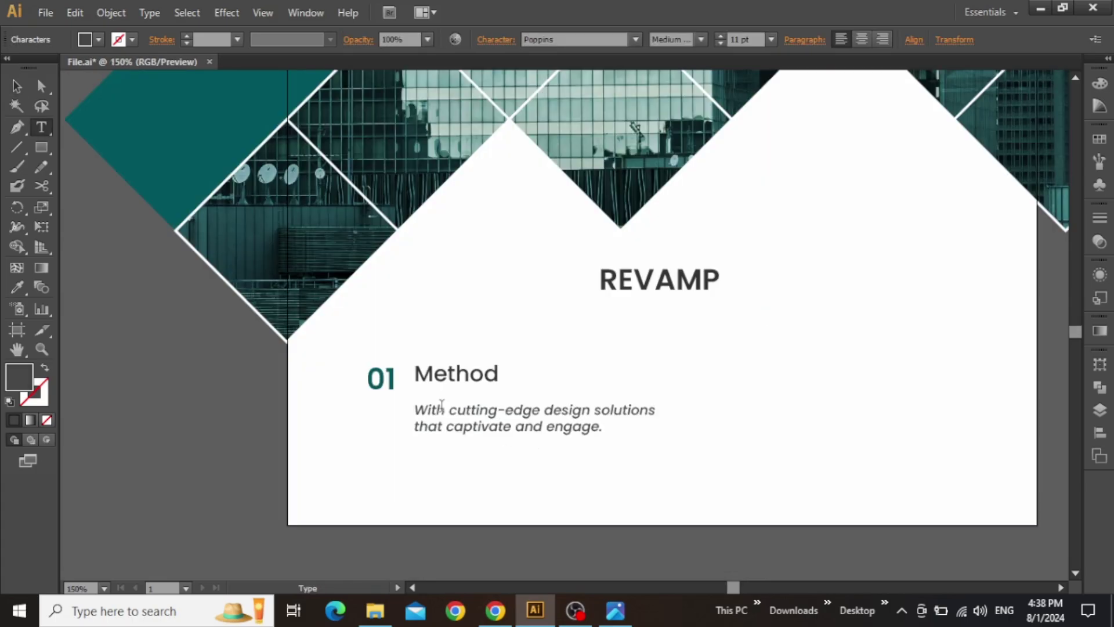
{"action": "key", "text": "Escape"}
{"action": "left_click", "coordinate": [503, 444]}
{"action": "left_click_drag", "start_coordinate": [380, 379], "coordinate": [392, 384]}
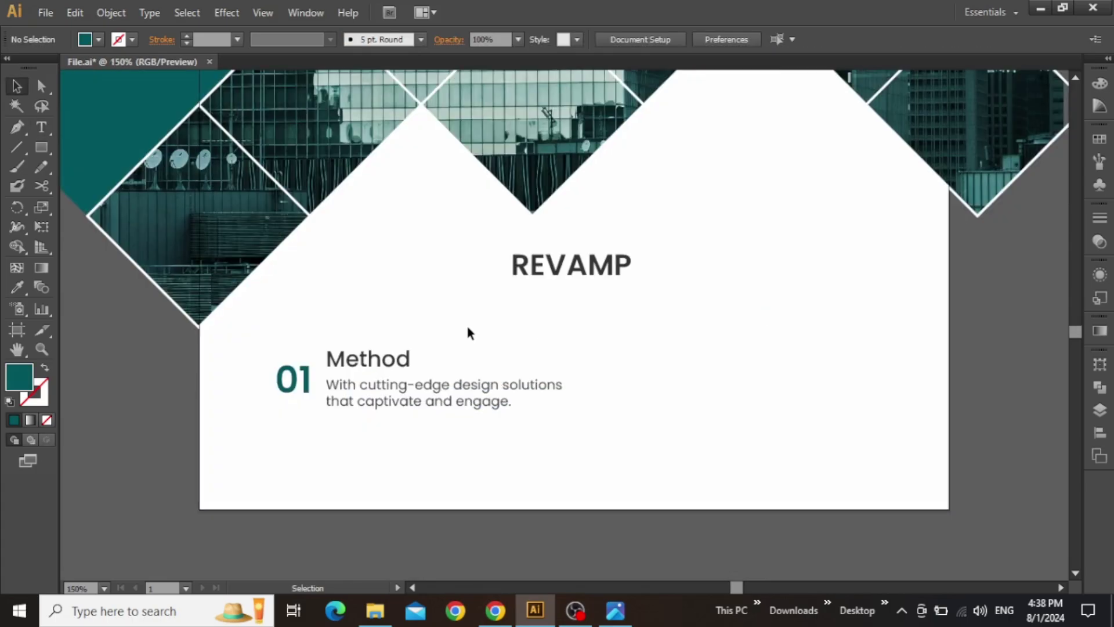
Copy the 01 Method block to the right half of the white area and change its number to 02.
{"action": "left_click_drag", "start_coordinate": [468, 331], "coordinate": [629, 386]}
{"action": "double_click", "coordinate": [637, 375]}
{"action": "key", "text": "BackSpace"}
{"action": "type", "text": "2"}
{"action": "key", "text": "Escape"}
{"action": "left_click_drag", "start_coordinate": [637, 373], "coordinate": [631, 373]}
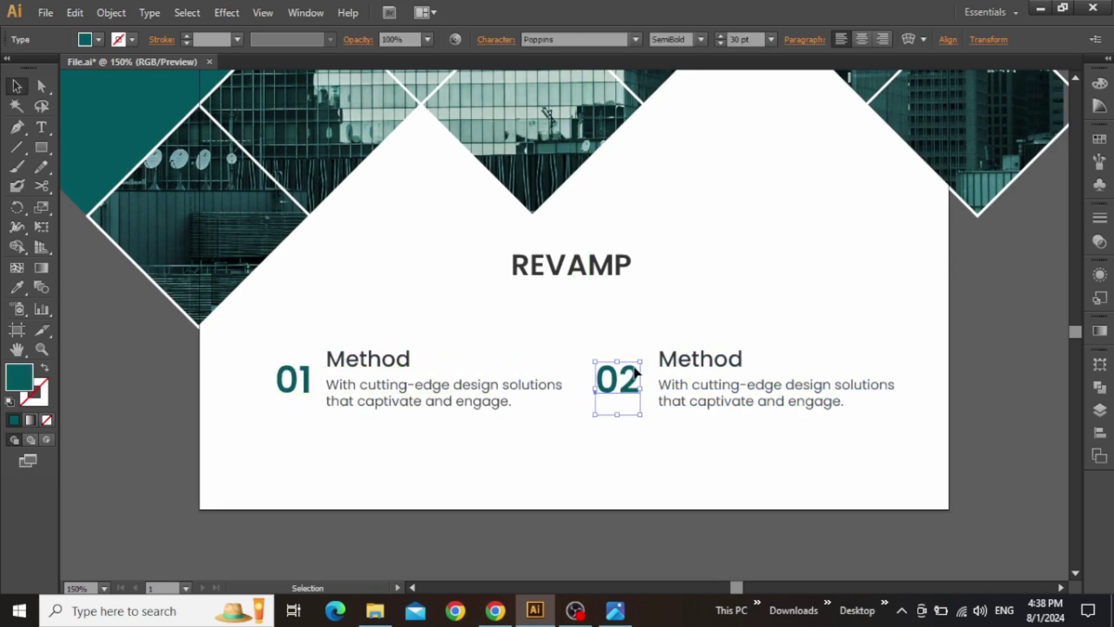
Replace the heading of the 02 block with Result.
{"action": "double_click", "coordinate": [678, 357]}
{"action": "type", "text": "Result"}
{"action": "key", "text": "Escape"}
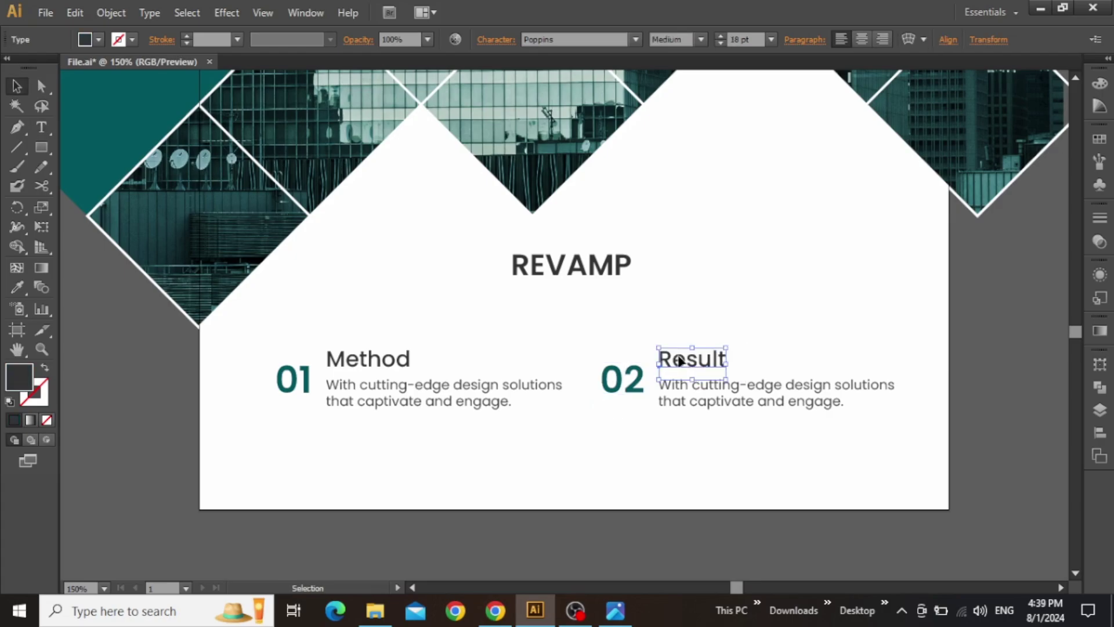
Nudge the 01 and 02 text blocks together slightly left to balance them under REVAMP.
{"action": "scroll", "coordinate": [418, 343], "scroll_direction": "down", "scroll_amount": 1}
{"action": "left_click_drag", "start_coordinate": [417, 343], "coordinate": [325, 395]}
{"action": "left_click_drag", "start_coordinate": [652, 327], "coordinate": [315, 399]}
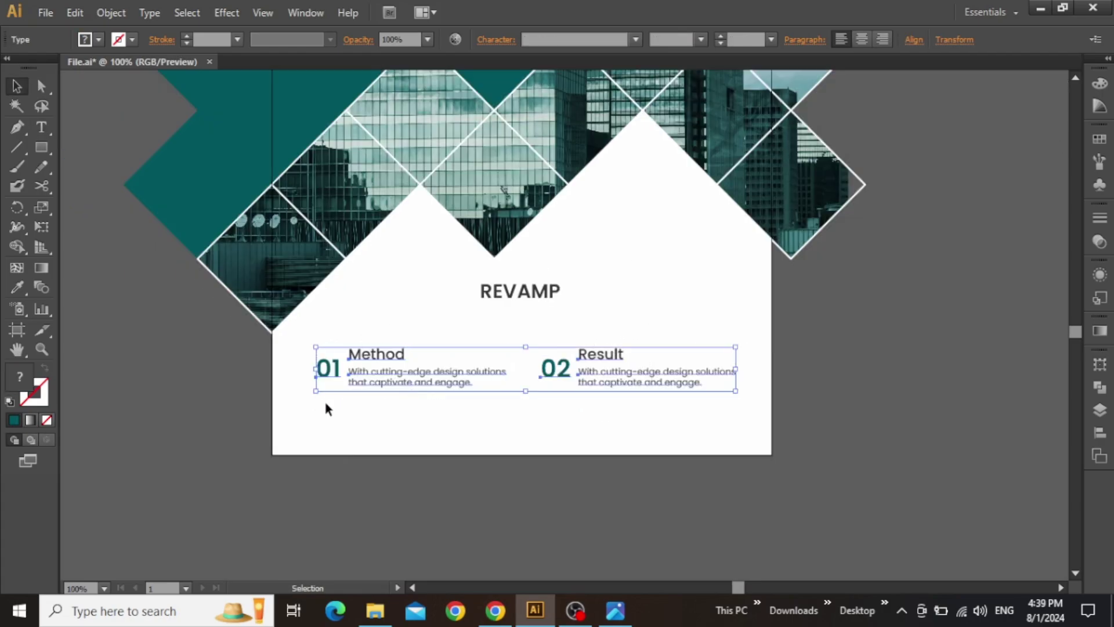
{"action": "key", "text": "shift+Left"}
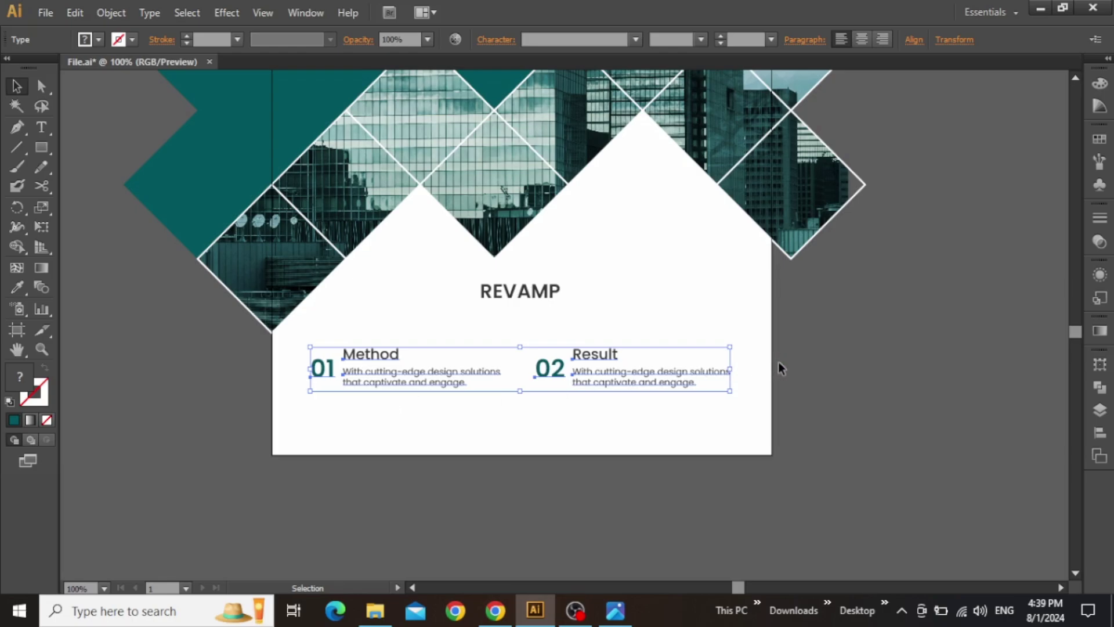
{"action": "left_click", "coordinate": [789, 364]}
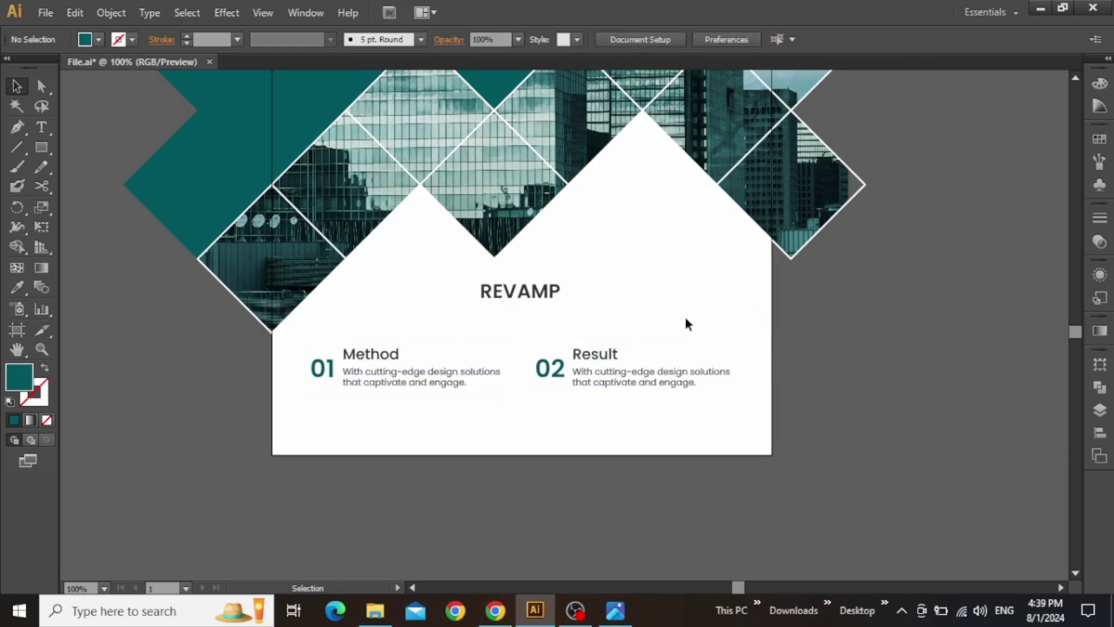
Set the Method and Result headings to the Medium Italic font style.
{"action": "left_click_drag", "start_coordinate": [685, 323], "coordinate": [377, 344]}
{"action": "left_click", "coordinate": [382, 358]}
{"action": "left_click", "coordinate": [591, 356], "text": "shift"}
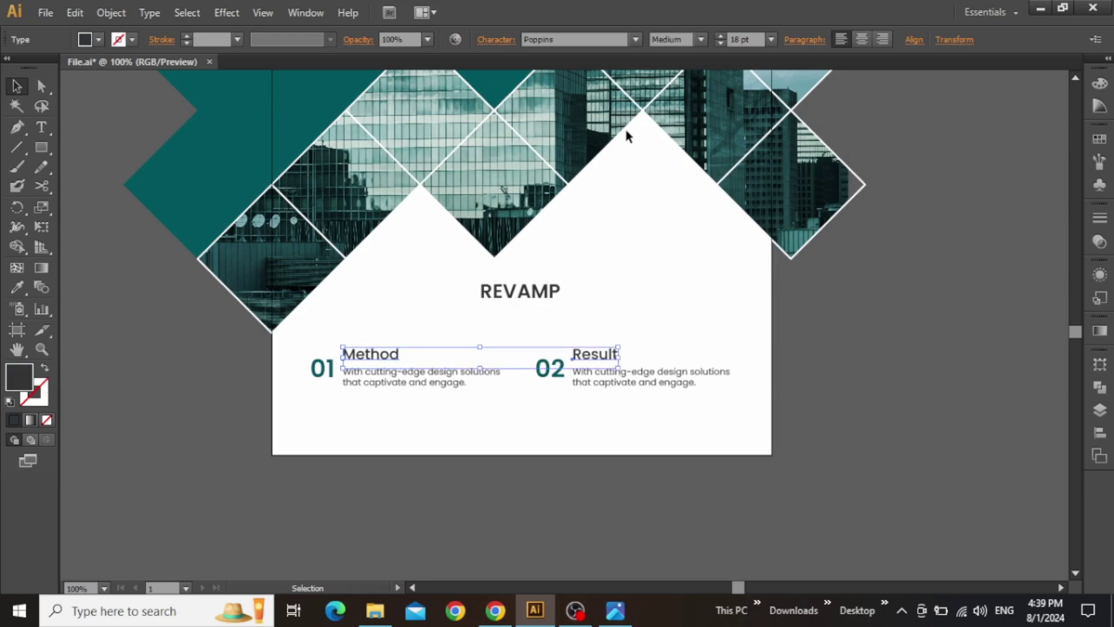
{"action": "left_click", "coordinate": [694, 39]}
{"action": "left_click", "coordinate": [684, 107]}
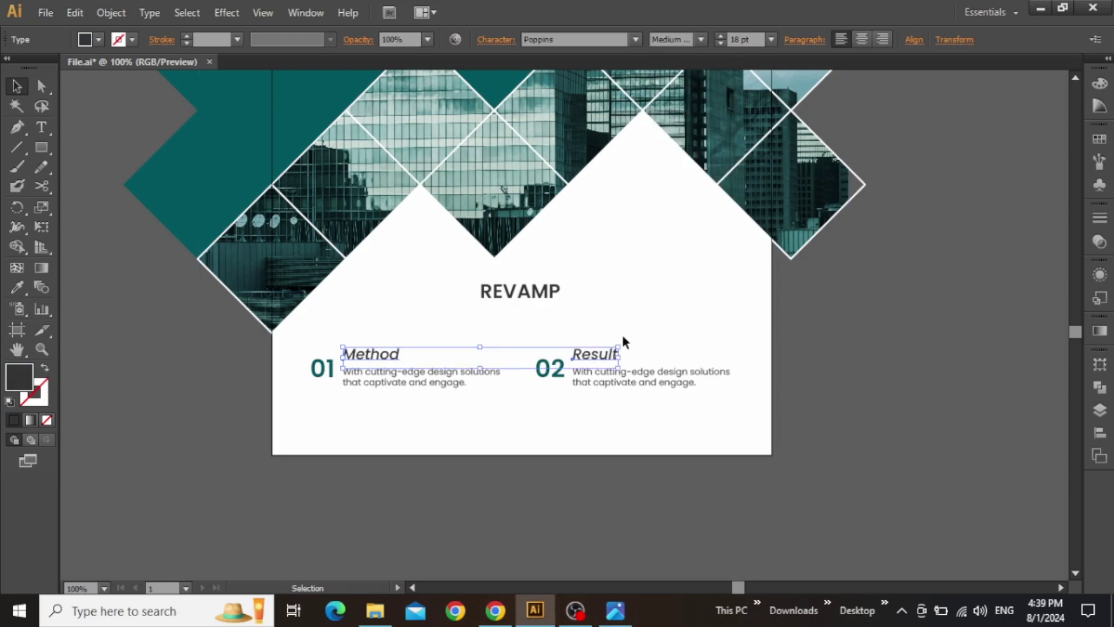
Set both two-line descriptions under Method and Result to Medium Italic.
{"action": "left_click", "coordinate": [615, 386]}
{"action": "left_click", "coordinate": [491, 376], "text": "shift"}
{"action": "left_click", "coordinate": [695, 39]}
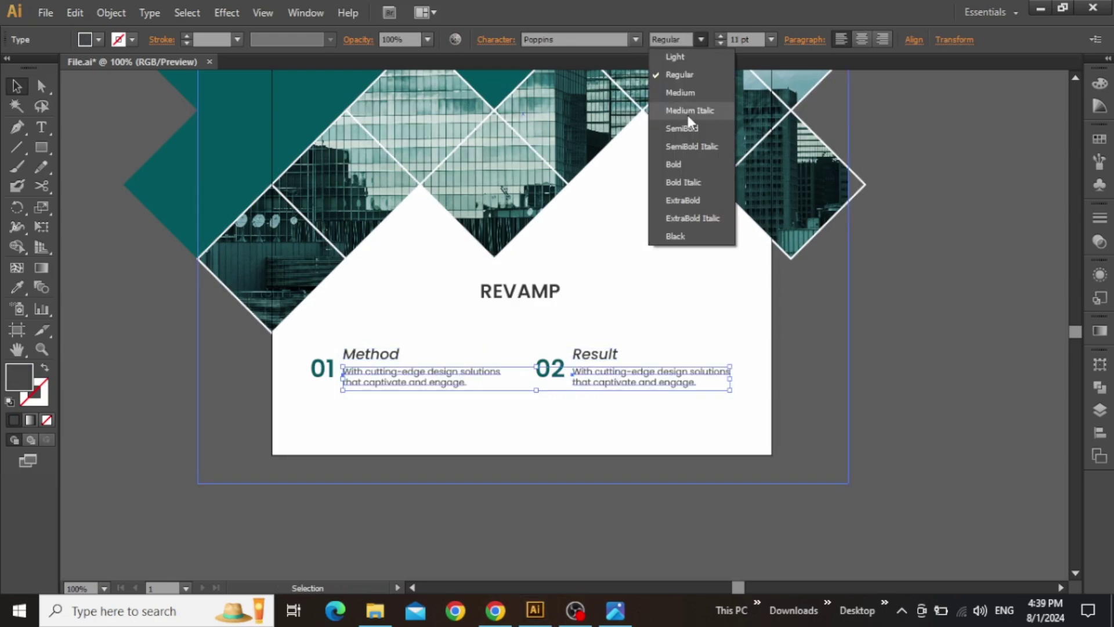
{"action": "left_click", "coordinate": [688, 112]}
Set the 01 and 02 numbers to the SemiBold Italic font style.
{"action": "left_click", "coordinate": [322, 368]}
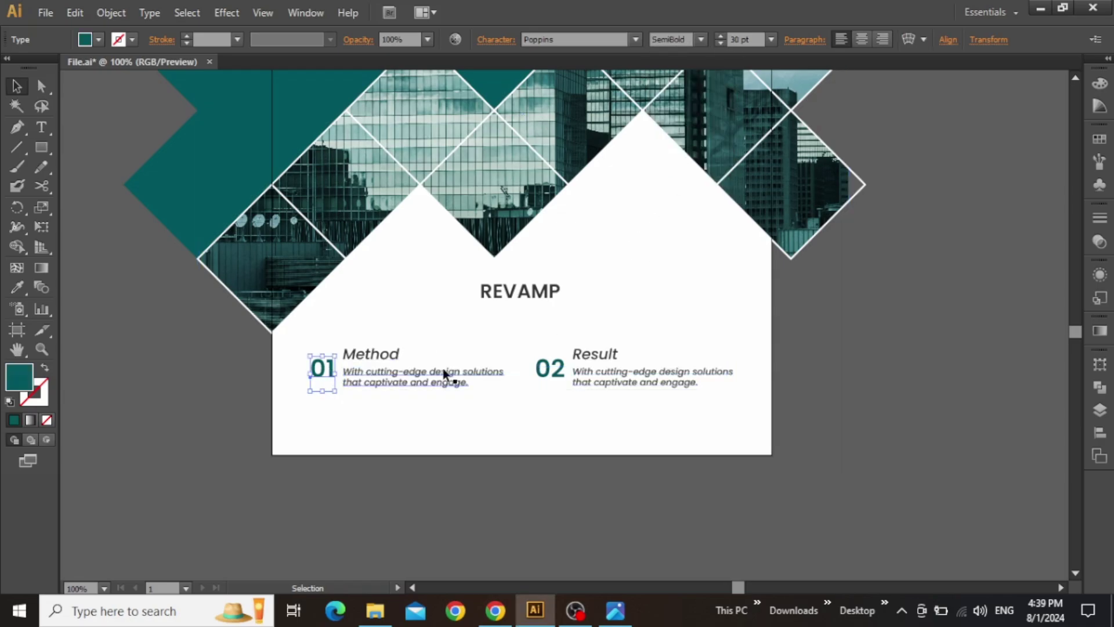
{"action": "left_click", "coordinate": [549, 369], "text": "shift"}
{"action": "left_click", "coordinate": [701, 39]}
{"action": "left_click", "coordinate": [725, 145]}
{"action": "left_click", "coordinate": [618, 287]}
Recolor the descriptions under Method and Result to a lighter gray.
{"action": "left_click", "coordinate": [580, 377]}
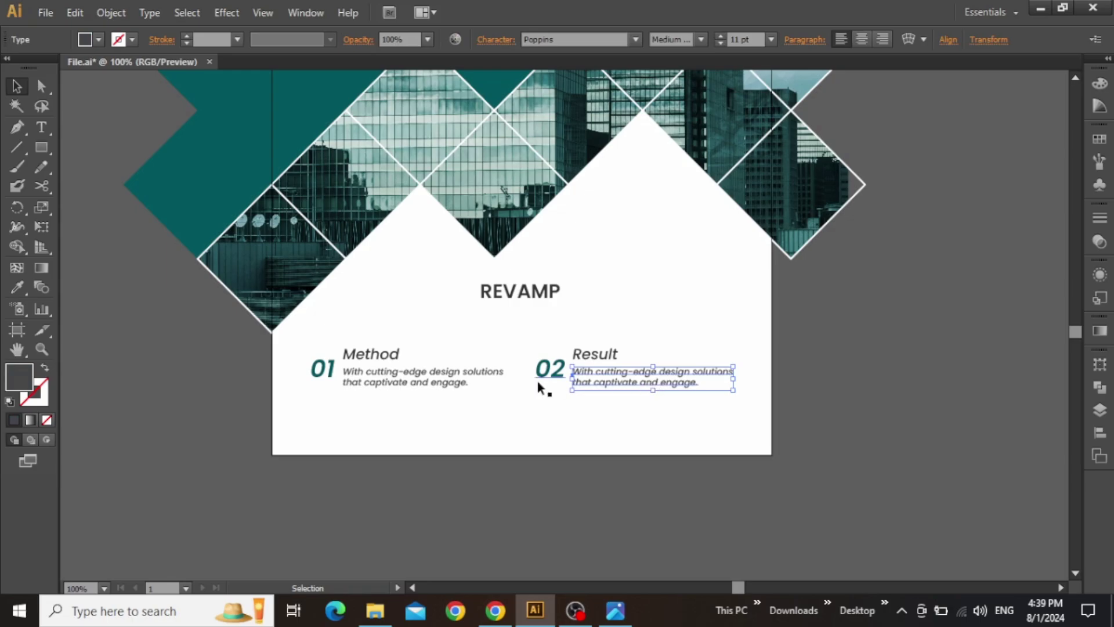
{"action": "left_click", "coordinate": [464, 376], "text": "shift"}
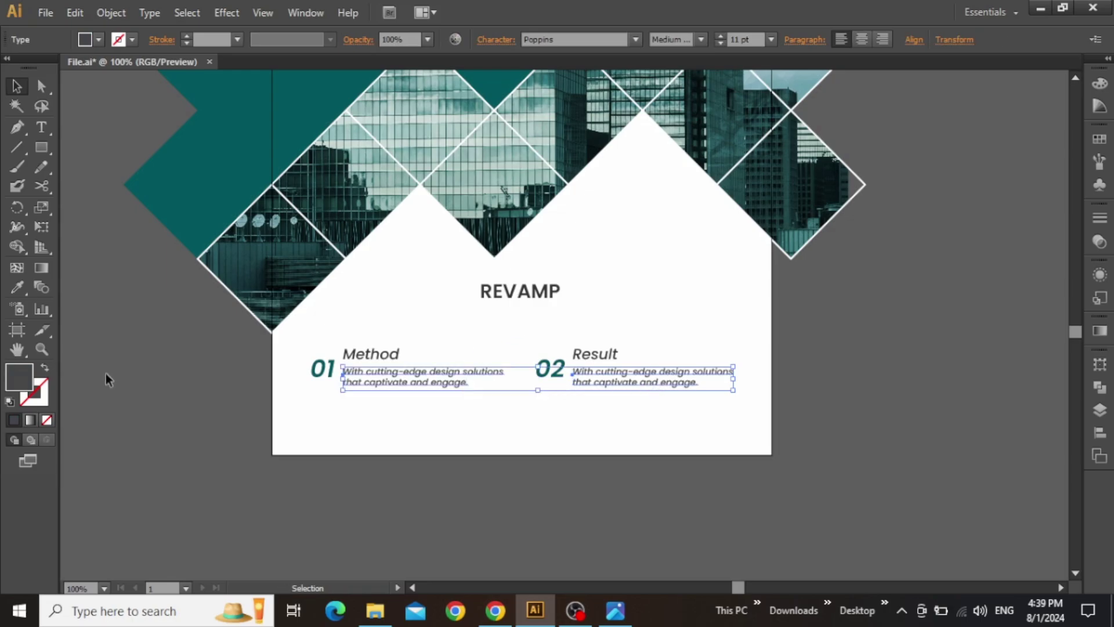
{"action": "double_click", "coordinate": [23, 373]}
{"action": "mouse_move", "coordinate": [730, 225]}
{"action": "left_mouse_down"}
{"action": "mouse_move", "coordinate": [718, 278]}
{"action": "mouse_move", "coordinate": [686, 268]}
{"action": "left_mouse_up"}
{"action": "left_click", "coordinate": [1072, 156]}
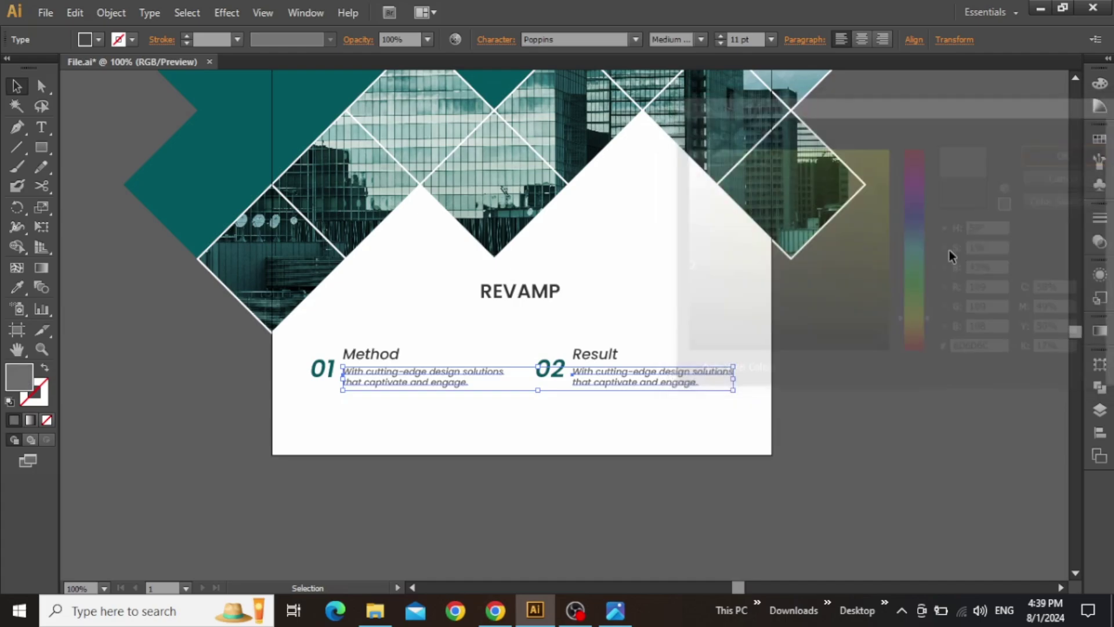
{"action": "left_click", "coordinate": [868, 351]}
Copy the REVAMP text straight down below the two blocks and set the copy's paragraph alignment to centered.
{"action": "left_click_drag", "start_coordinate": [600, 480], "coordinate": [602, 458]}
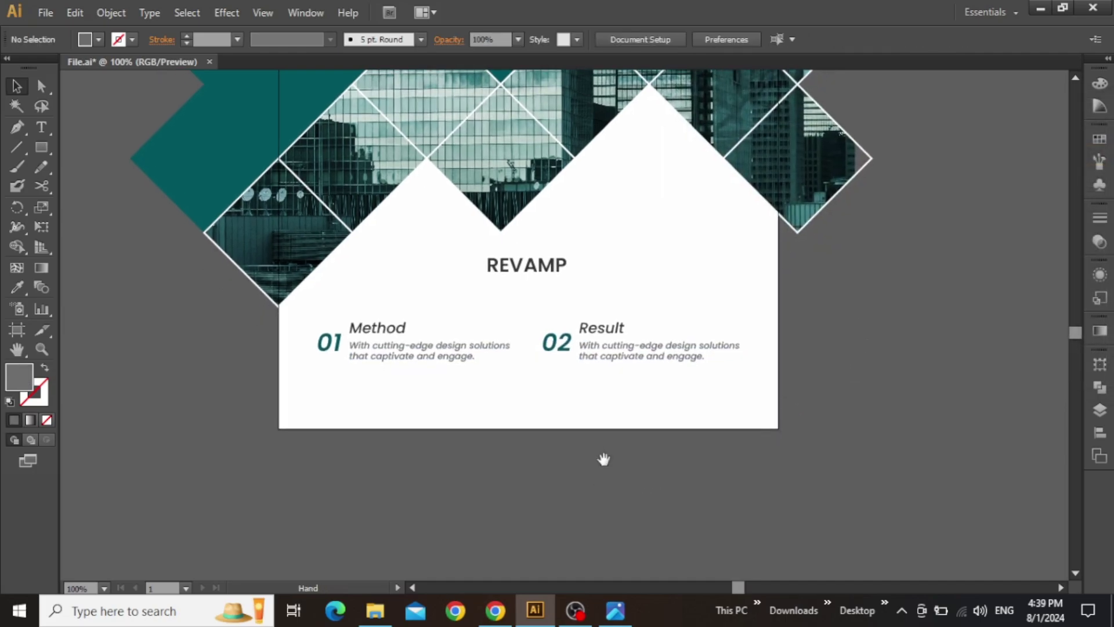
{"action": "left_click", "coordinate": [528, 269]}
{"action": "left_click_drag", "start_coordinate": [528, 269], "coordinate": [527, 404]}
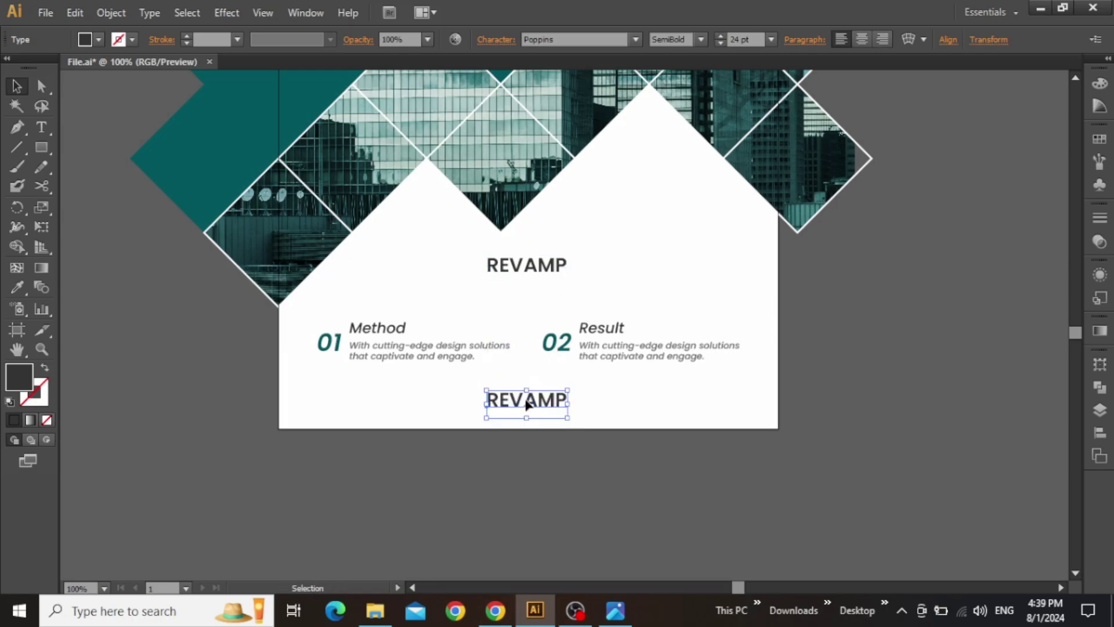
{"action": "scroll", "coordinate": [527, 404], "scroll_direction": "up", "scroll_amount": 4}
{"action": "left_click", "coordinate": [859, 42]}
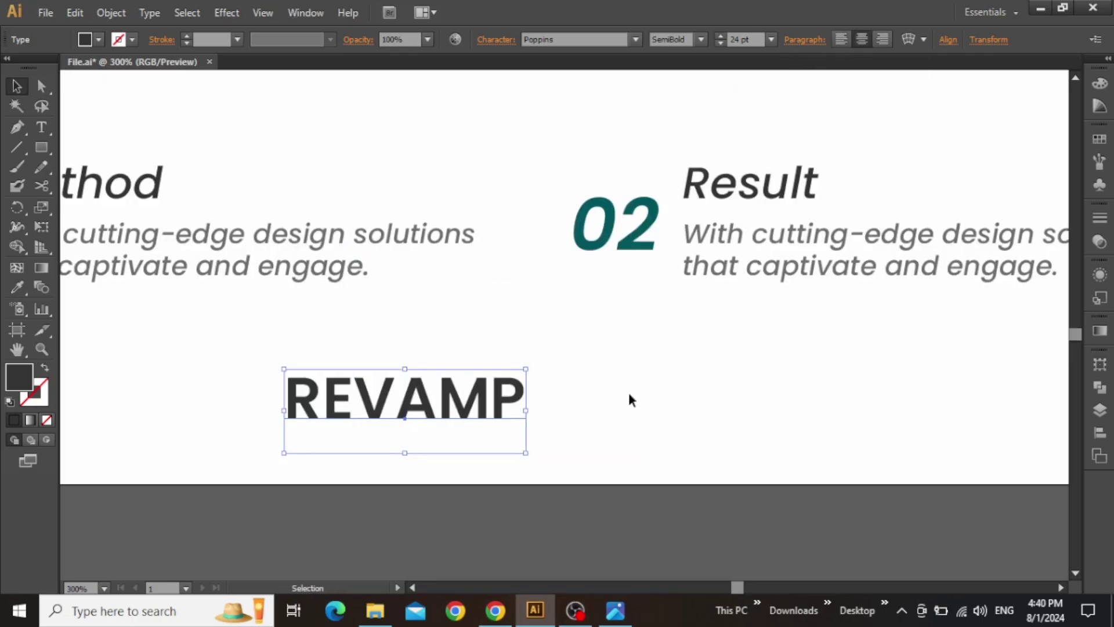
{"action": "left_click_drag", "start_coordinate": [497, 405], "coordinate": [593, 398]}
{"action": "key", "text": "t"}
{"action": "double_click", "coordinate": [570, 398]}
{"action": "type", "text": "www.websitelink.com"}
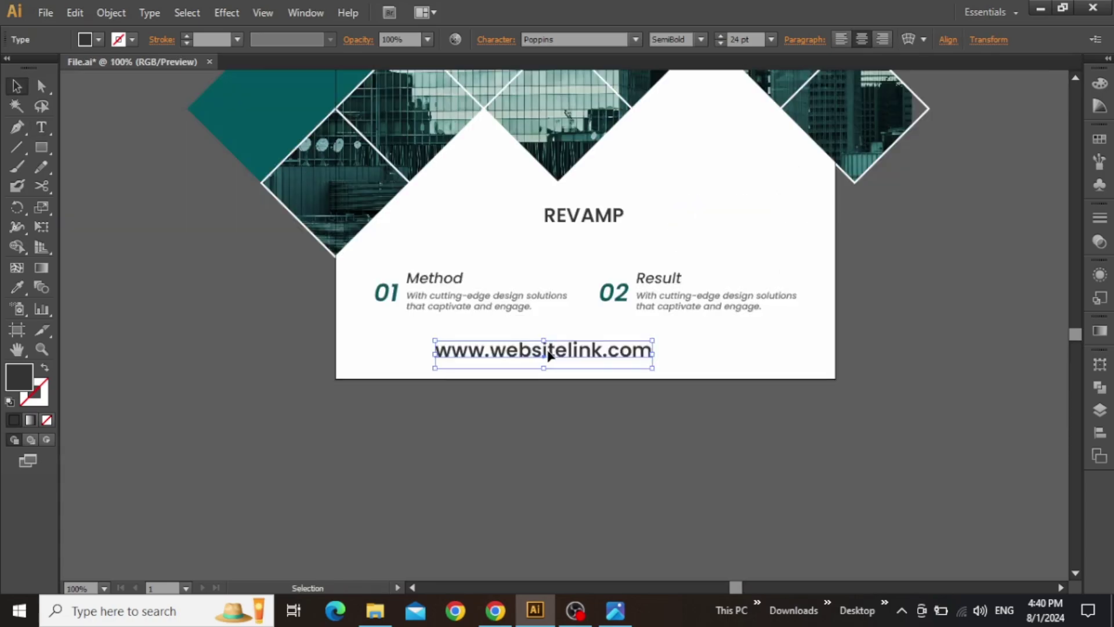
Center the website text horizontally on the artboard and set it to Regular at 12 pt.
{"action": "left_click", "coordinate": [1098, 433]}
{"action": "left_click", "coordinate": [938, 390]}
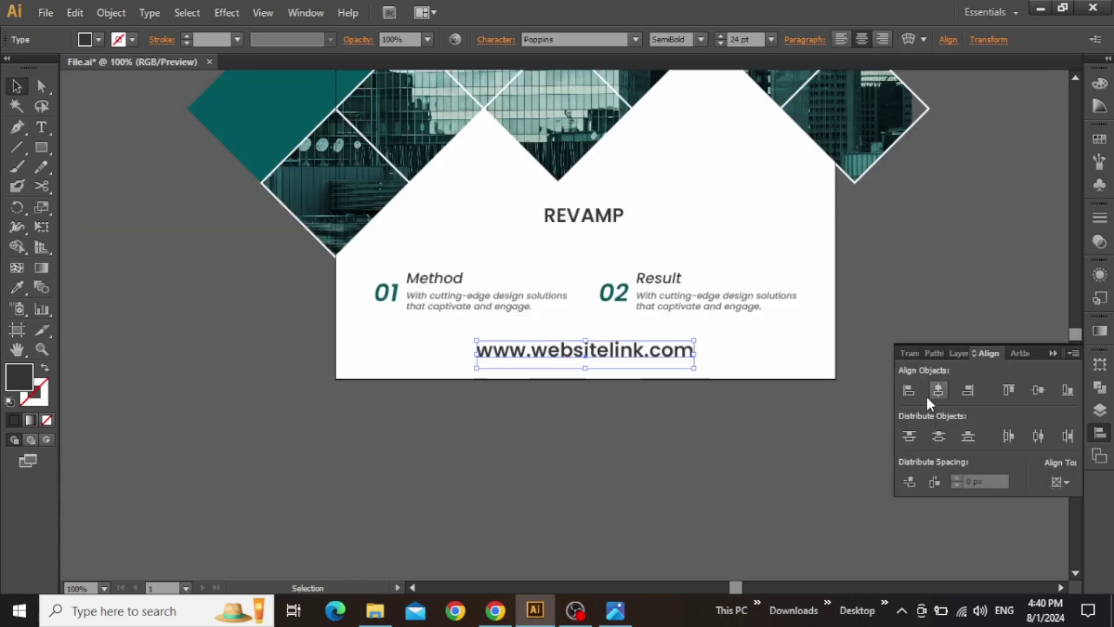
{"action": "left_click", "coordinate": [702, 40]}
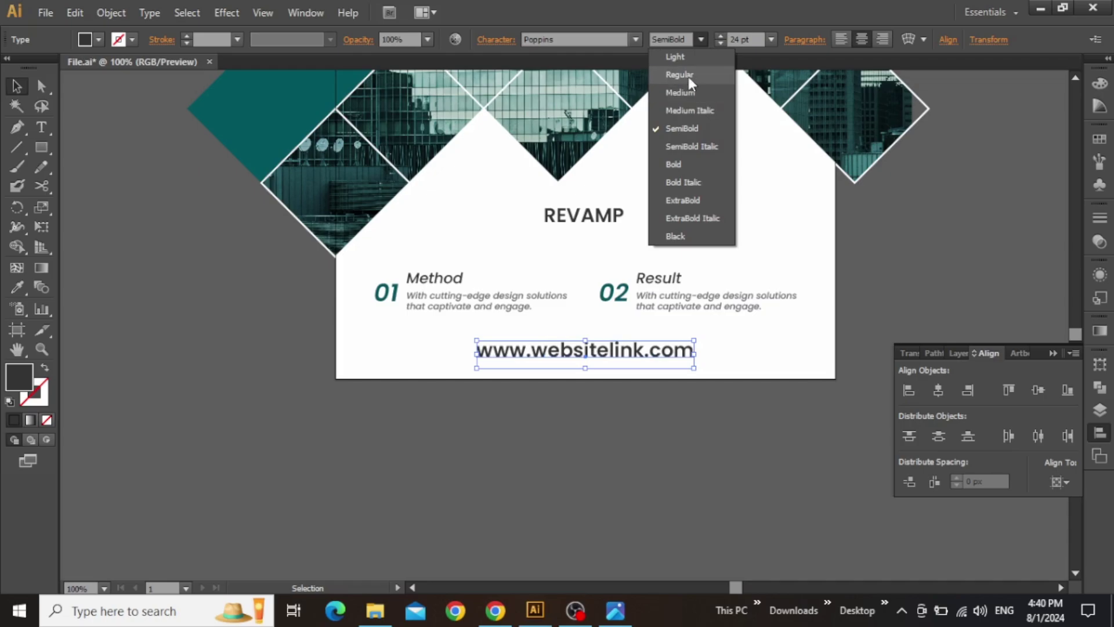
{"action": "left_click", "coordinate": [688, 75]}
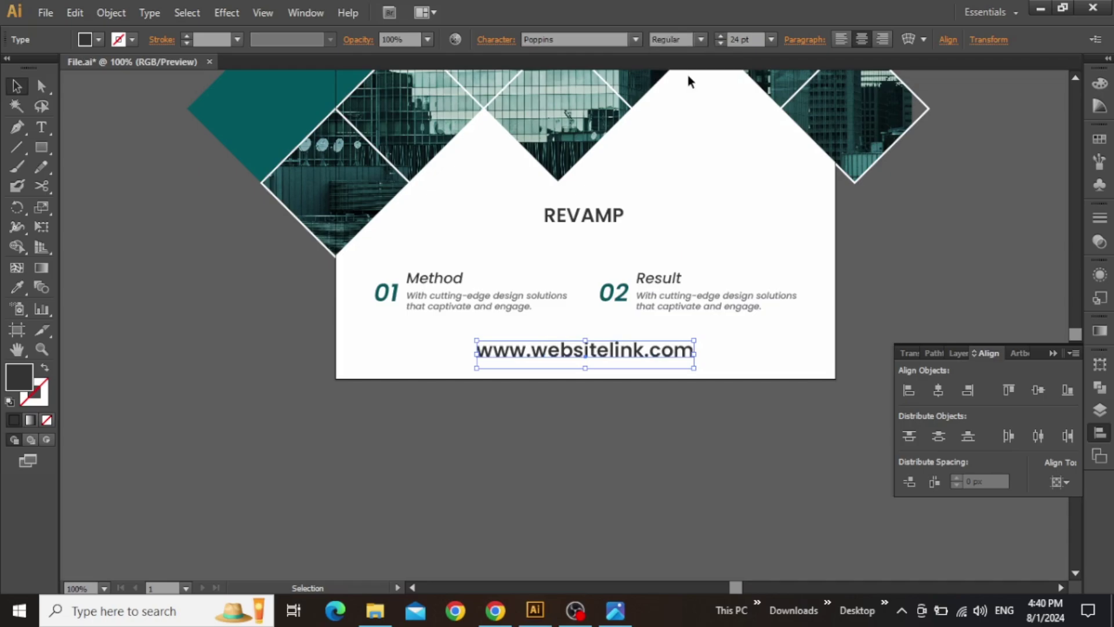
{"action": "left_click", "coordinate": [746, 40]}
{"action": "scroll", "coordinate": [746, 41], "scroll_direction": "down", "scroll_amount": 12}
{"action": "key", "text": "Return"}
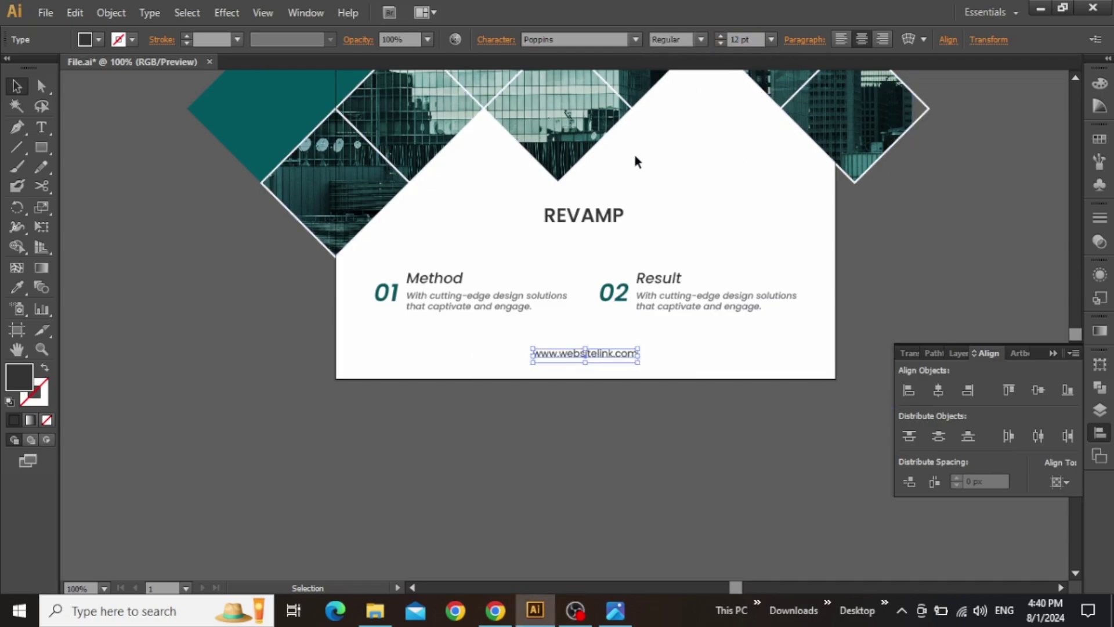
Set the website text's tracking to 170 and deselect it.
{"action": "left_click", "coordinate": [494, 39]}
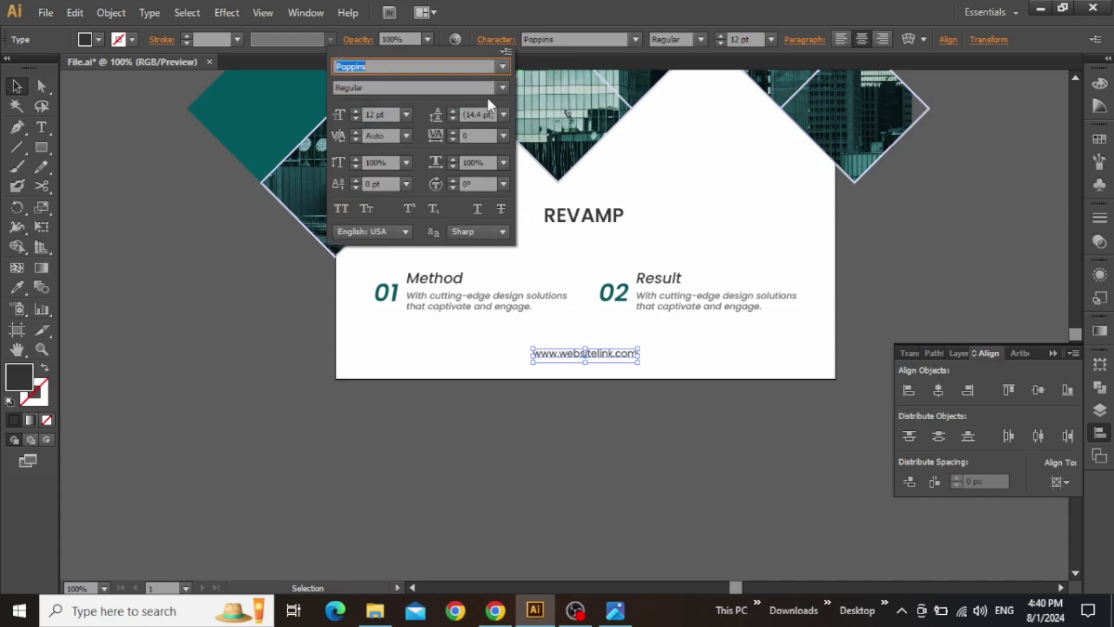
{"action": "left_click", "coordinate": [481, 133]}
{"action": "scroll", "coordinate": [481, 134], "scroll_direction": "up", "scroll_amount": 17}
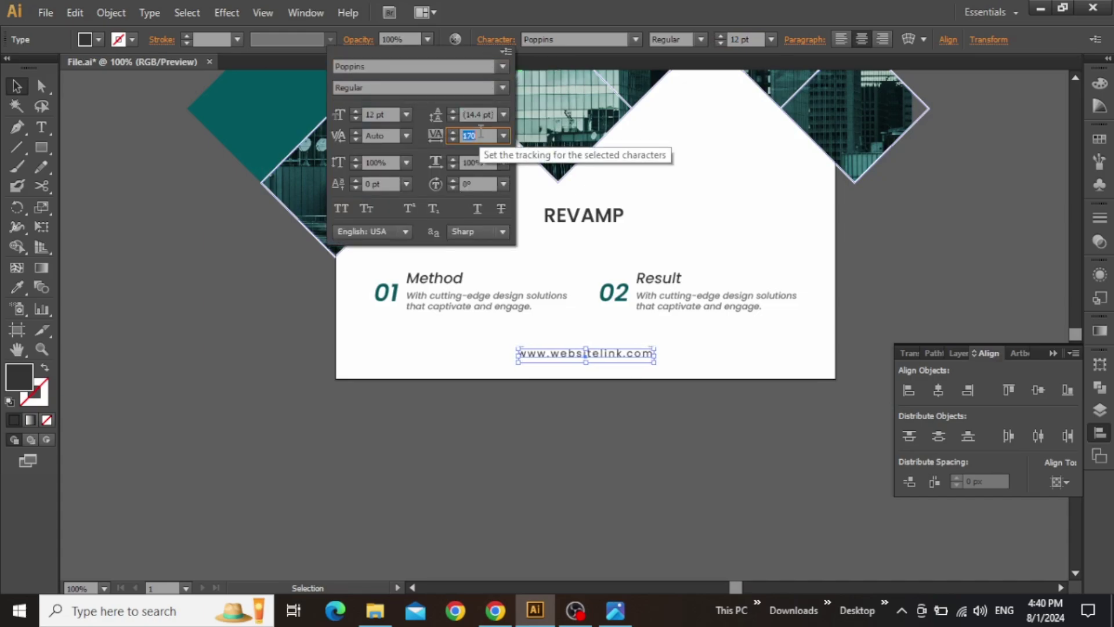
{"action": "key", "text": "Return"}
{"action": "left_click", "coordinate": [1051, 351]}
{"action": "left_click", "coordinate": [934, 339]}
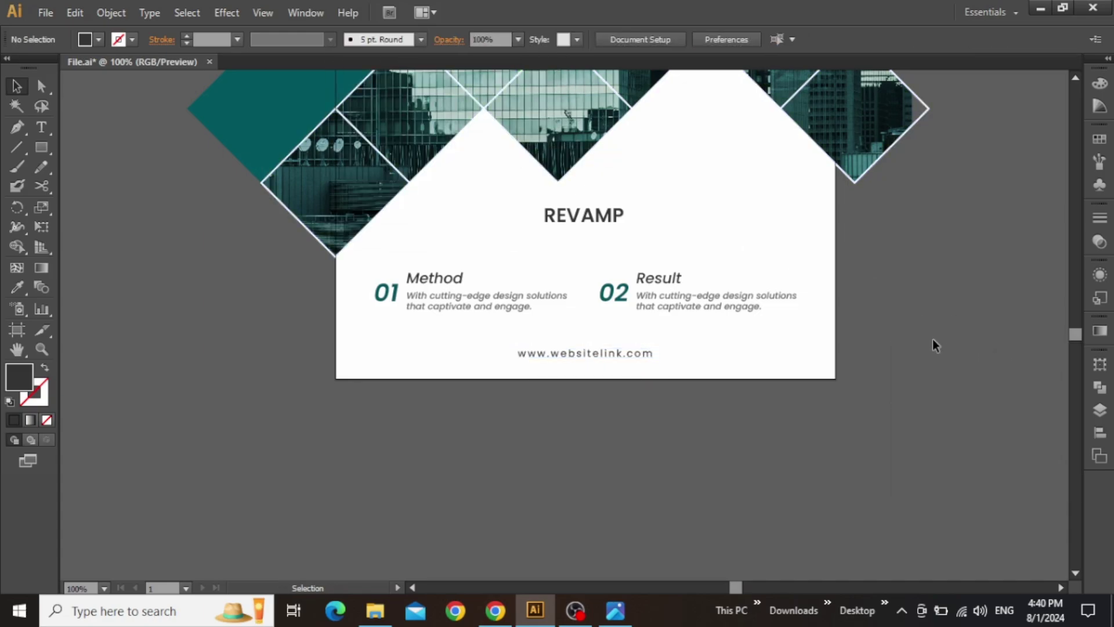
Draw a rectangle that covers the whole artboard on top of the flyer artwork.
{"action": "key", "text": "ctrl+0"}
{"action": "key", "text": "ctrl+minus"}
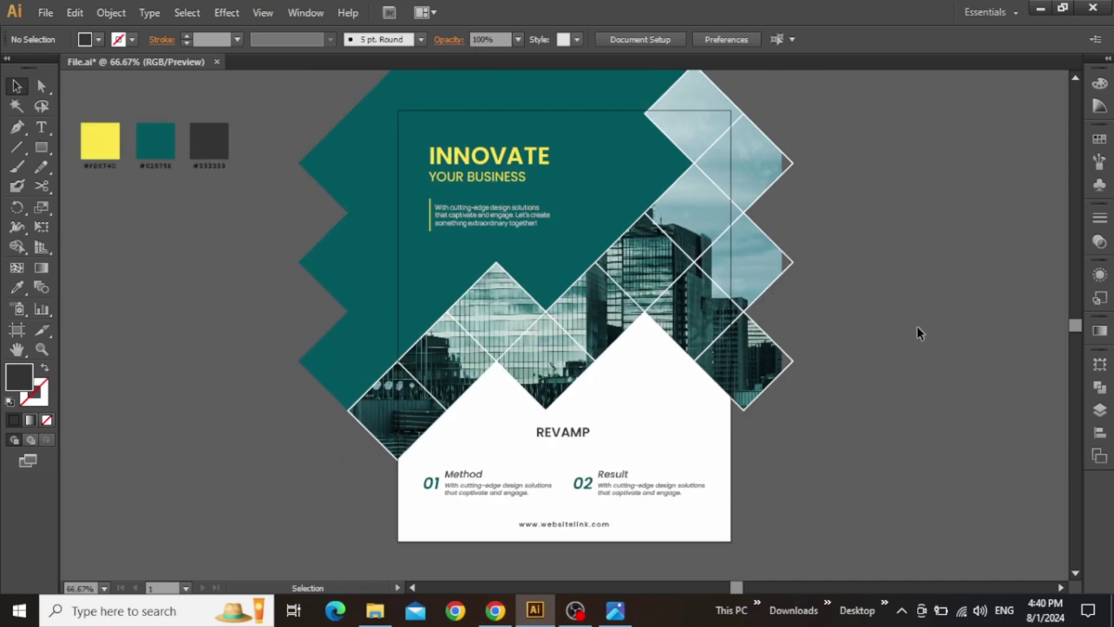
{"action": "left_click_drag", "start_coordinate": [920, 314], "coordinate": [917, 310]}
{"action": "left_click", "coordinate": [41, 146]}
{"action": "left_click_drag", "start_coordinate": [392, 109], "coordinate": [727, 537]}
Select all the flyer artwork with the covering rectangle and make a clipping mask from it.
{"action": "key", "text": "v"}
{"action": "left_click_drag", "start_coordinate": [789, 99], "coordinate": [343, 553]}
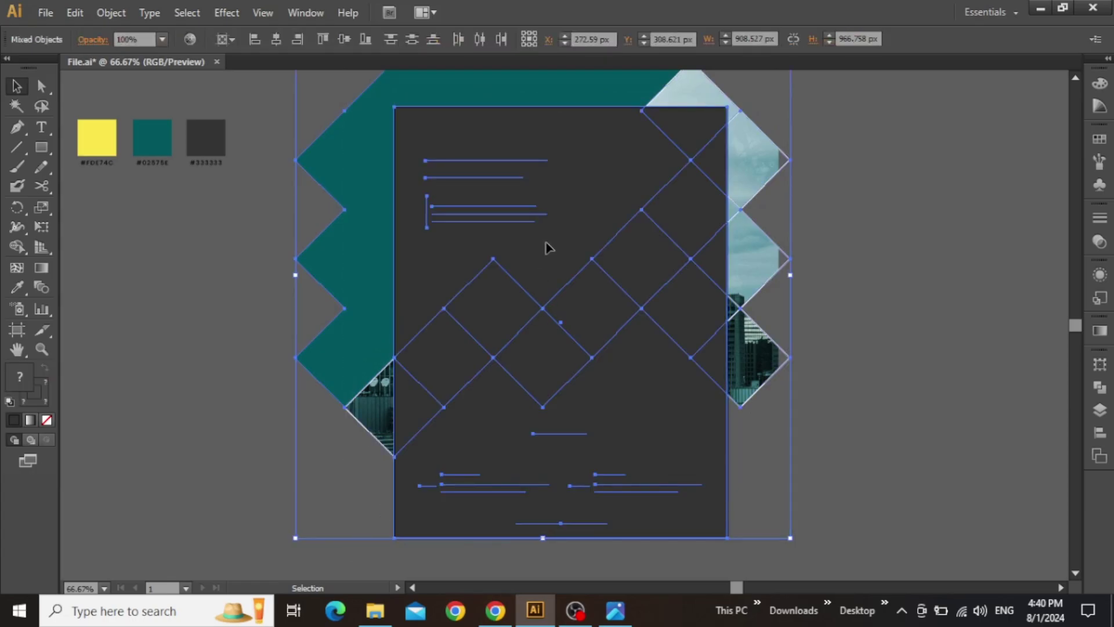
{"action": "right_click", "coordinate": [561, 236]}
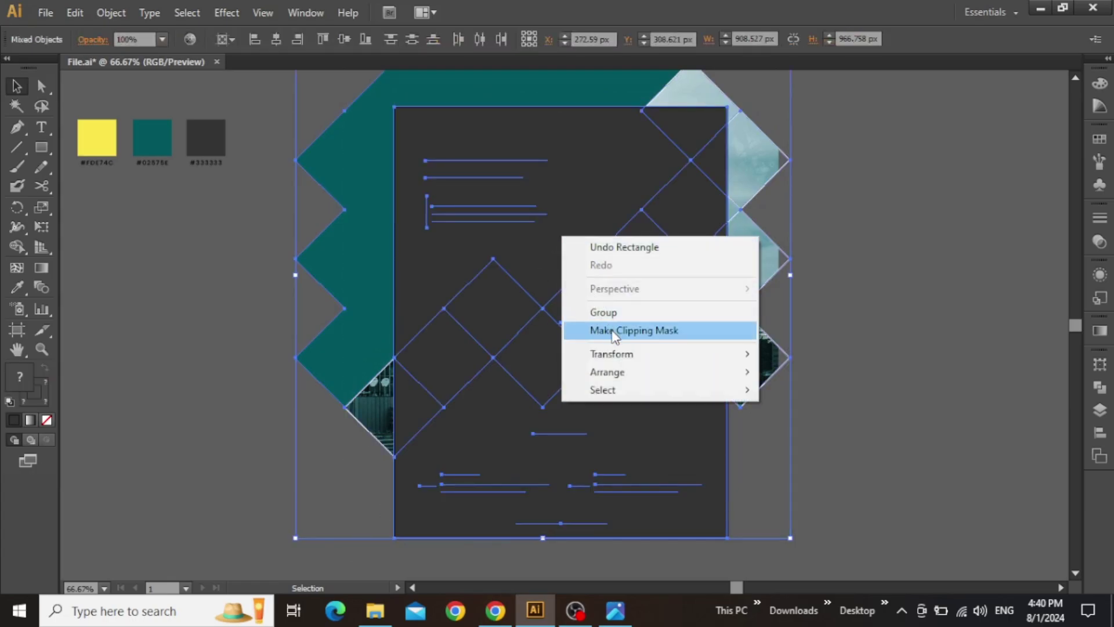
{"action": "left_click", "coordinate": [614, 332]}
{"action": "left_click", "coordinate": [855, 289]}
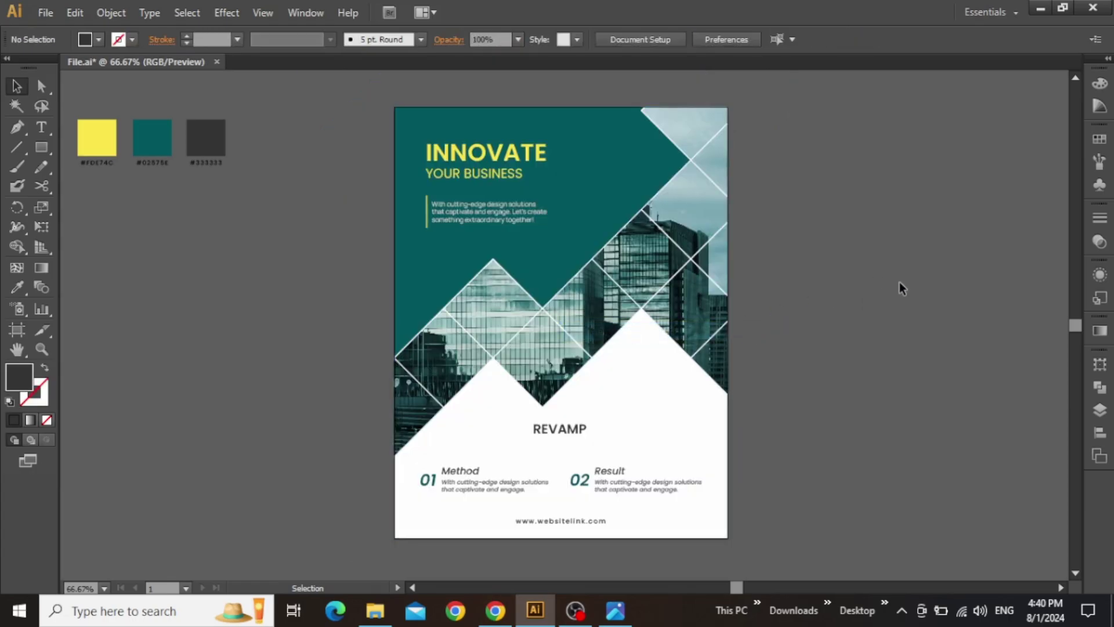